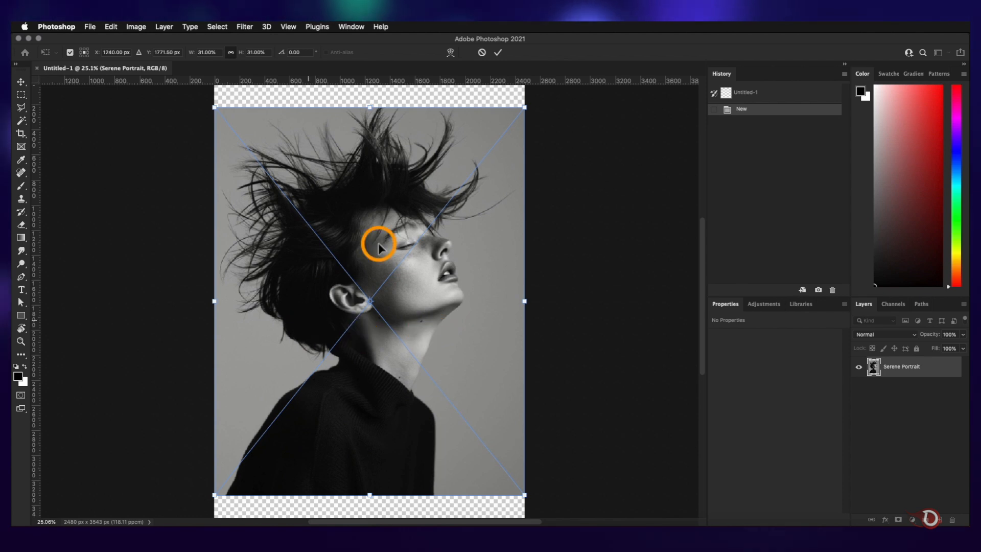
Commit the placed portrait and apply Levels, pulling in the black, midtone and white inputs until its grey background turns pure white.
{"action": "left_click", "coordinate": [496, 52]}
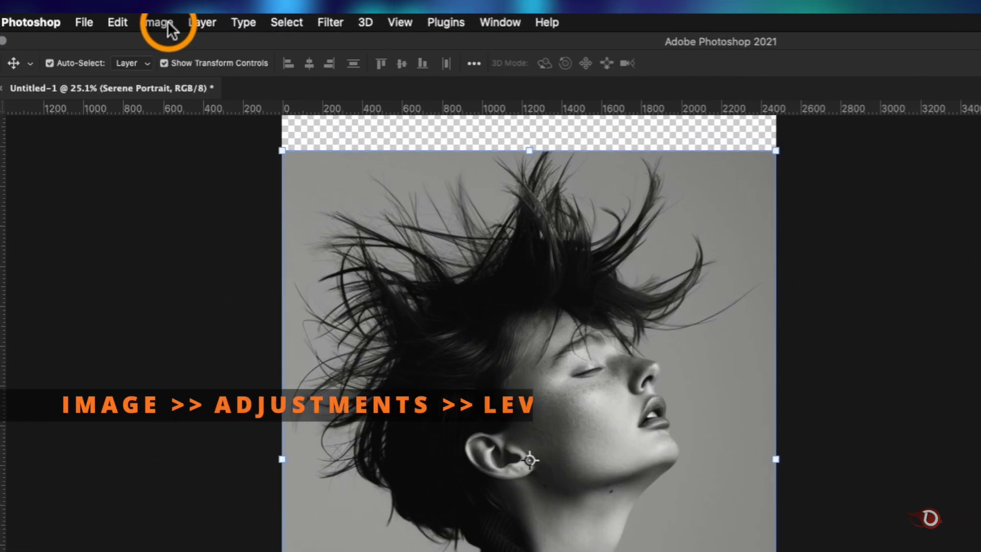
{"action": "left_click", "coordinate": [138, 26]}
{"action": "mouse_move", "coordinate": [141, 52]}
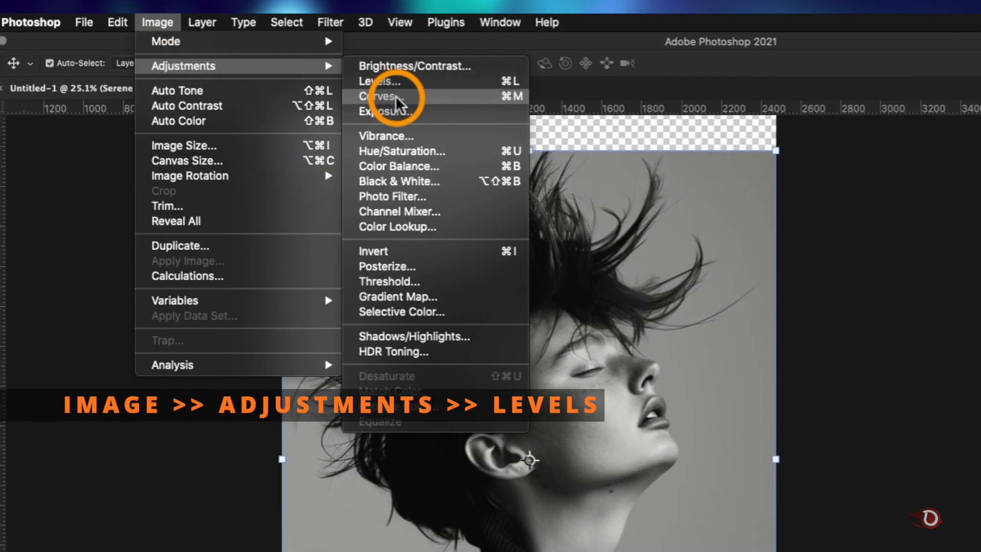
{"action": "left_click", "coordinate": [401, 81]}
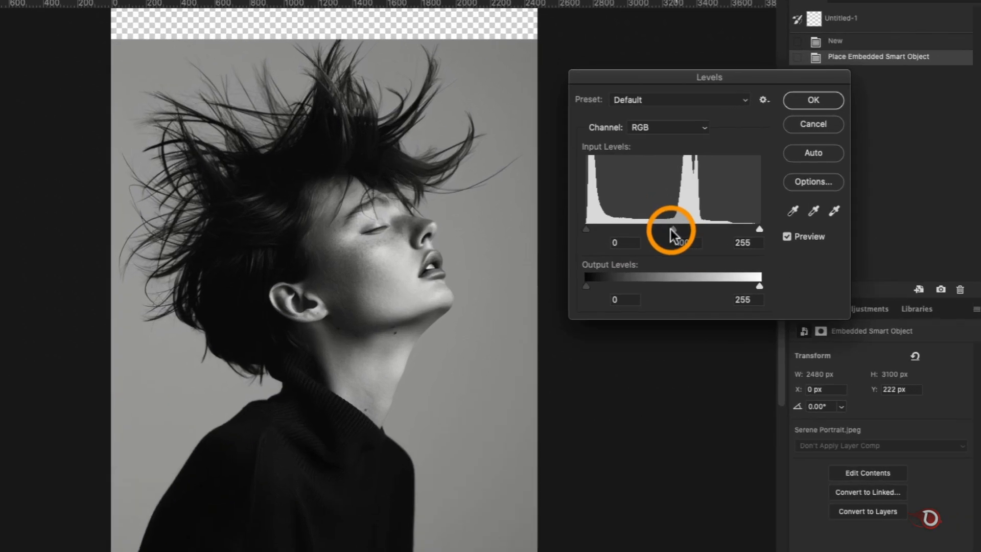
{"action": "left_click_drag", "start_coordinate": [587, 230], "coordinate": [597, 229]}
{"action": "left_click_drag", "start_coordinate": [676, 230], "coordinate": [630, 231]}
{"action": "left_click_drag", "start_coordinate": [754, 230], "coordinate": [614, 246]}
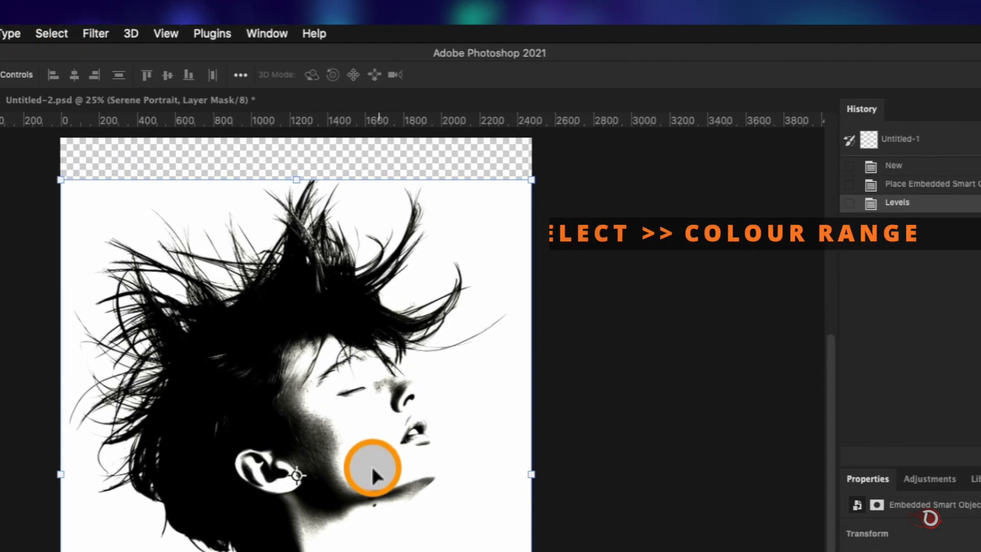
Select the portrait's highlights with Color Range, using a fuzziness of 10% and a range of 227.
{"action": "left_click", "coordinate": [51, 34]}
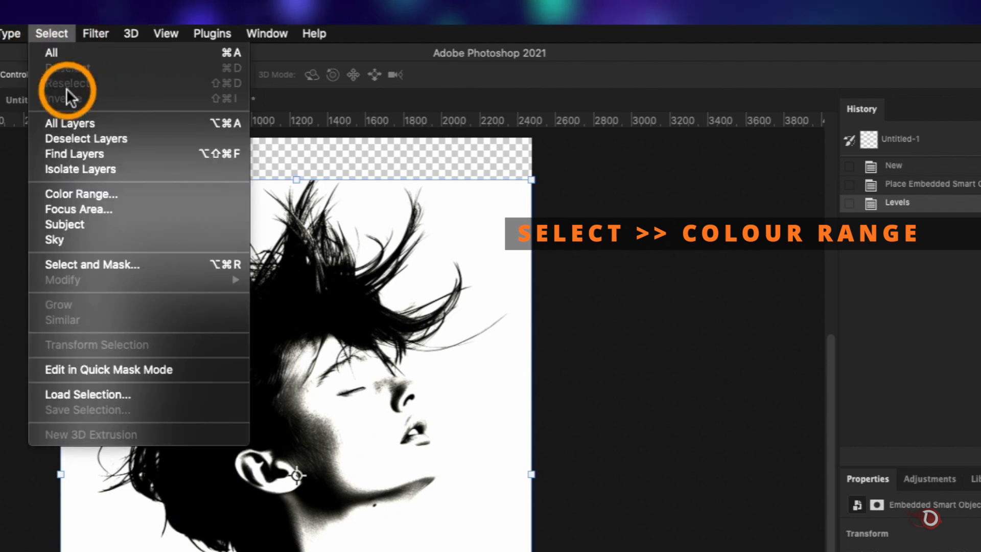
{"action": "left_click", "coordinate": [75, 194]}
{"action": "left_click", "coordinate": [661, 96]}
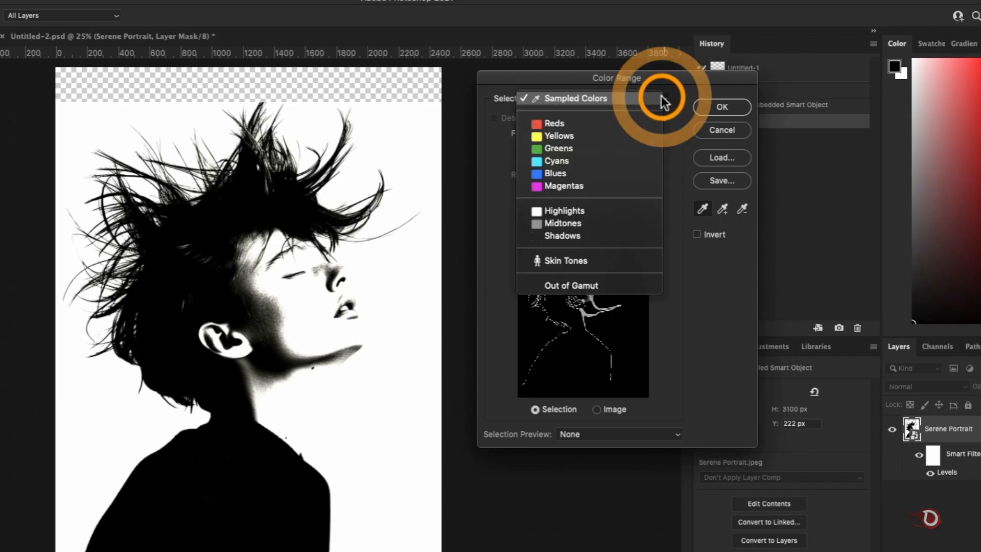
{"action": "left_click", "coordinate": [584, 210]}
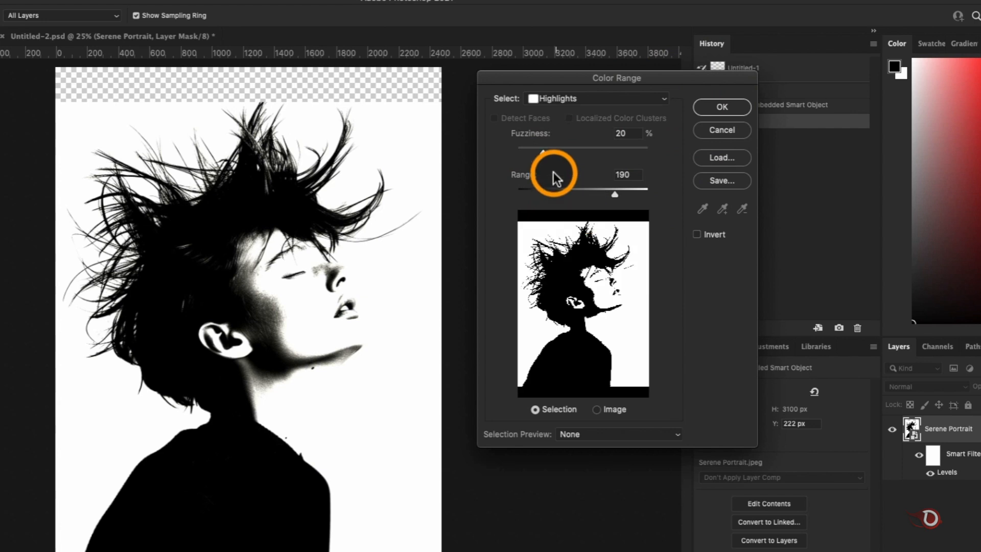
{"action": "left_click_drag", "start_coordinate": [560, 151], "coordinate": [522, 153]}
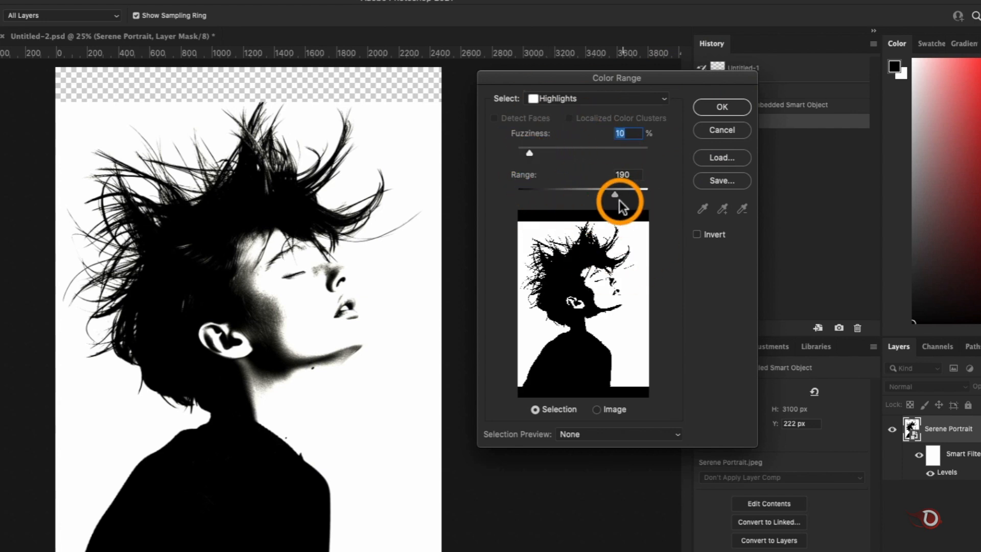
{"action": "left_click_drag", "start_coordinate": [587, 194], "coordinate": [630, 194]}
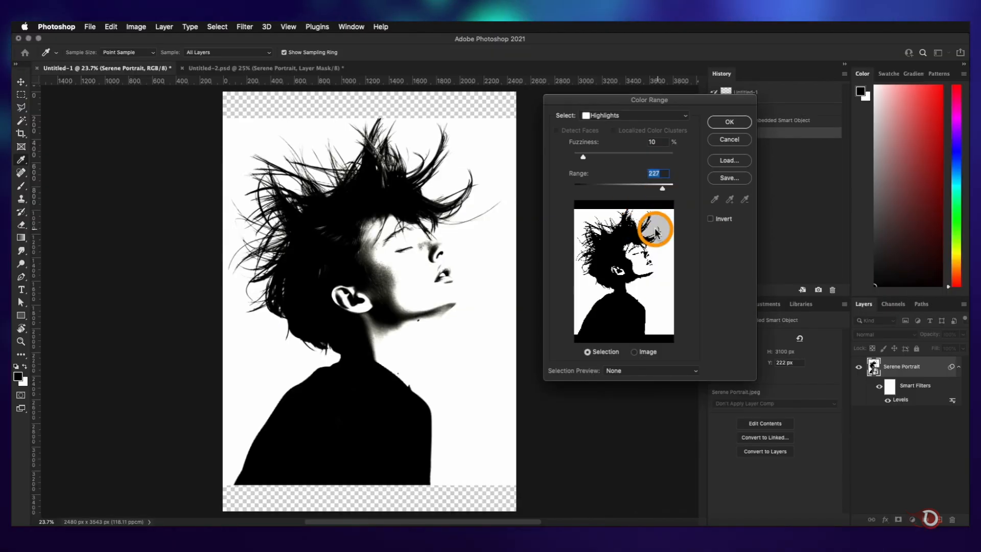
{"action": "left_click", "coordinate": [730, 123]}
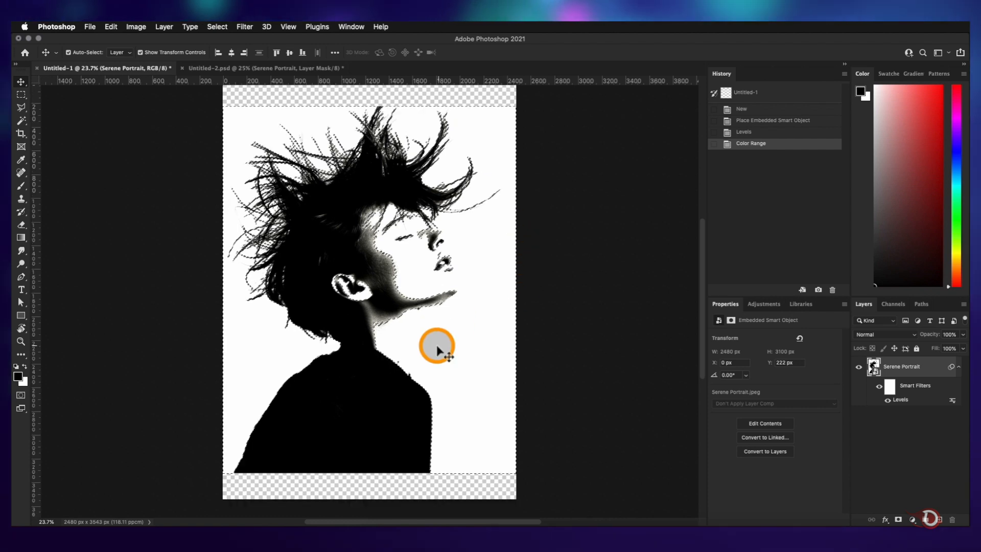
Add a layer mask to the portrait from the highlights selection and invert it so only the dark areas remain.
{"action": "left_click", "coordinate": [898, 521]}
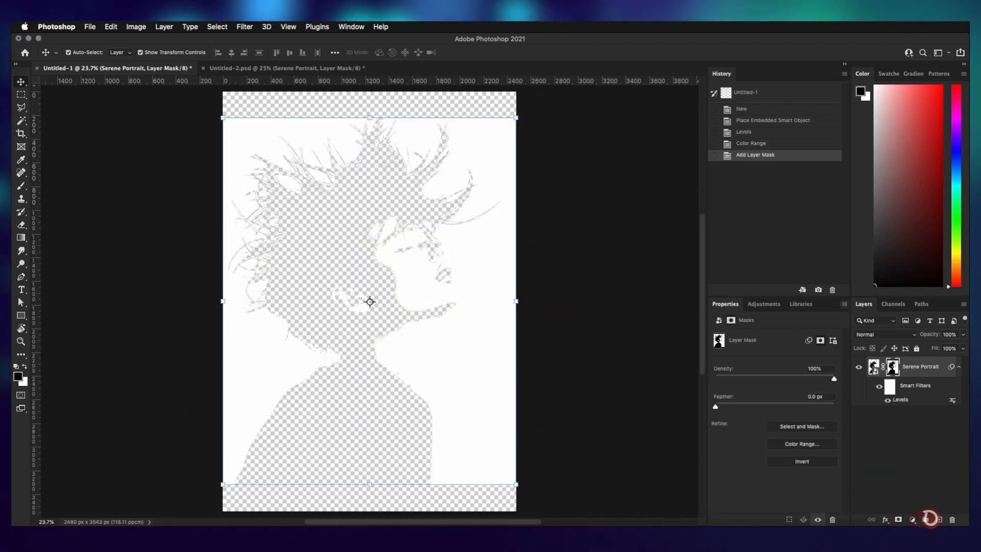
{"action": "left_click", "coordinate": [892, 366]}
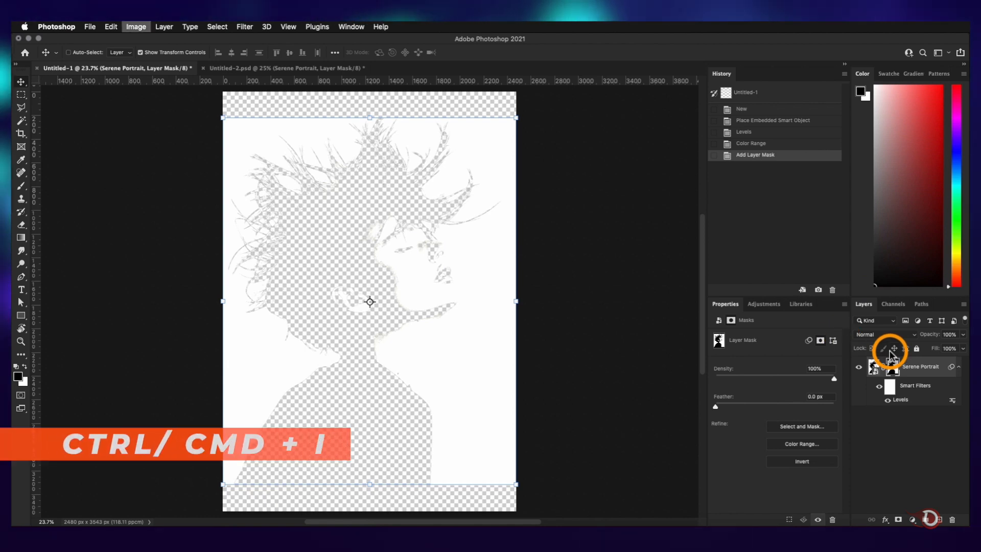
{"action": "key", "text": "super+i"}
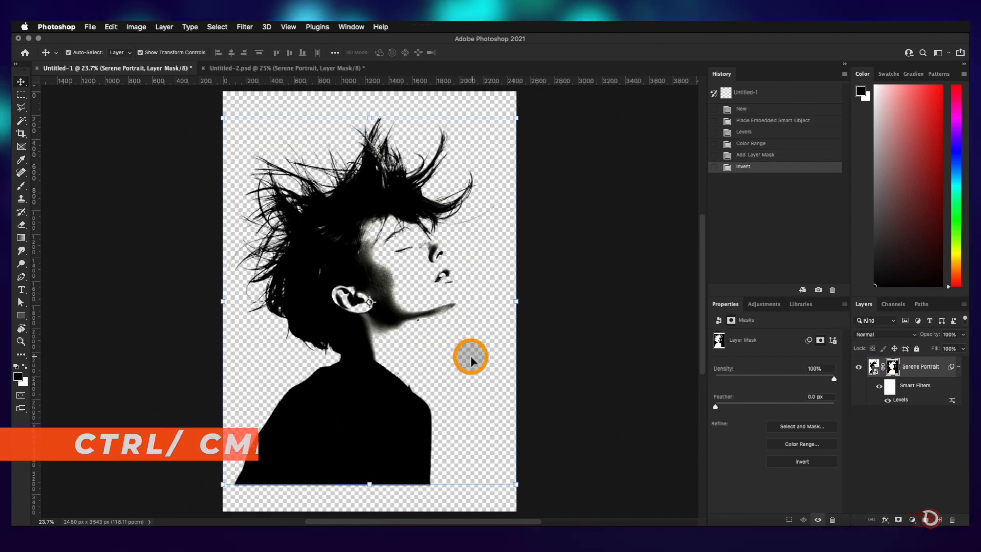
{"action": "scroll", "coordinate": [438, 367], "scroll_direction": "up", "scroll_amount": 5}
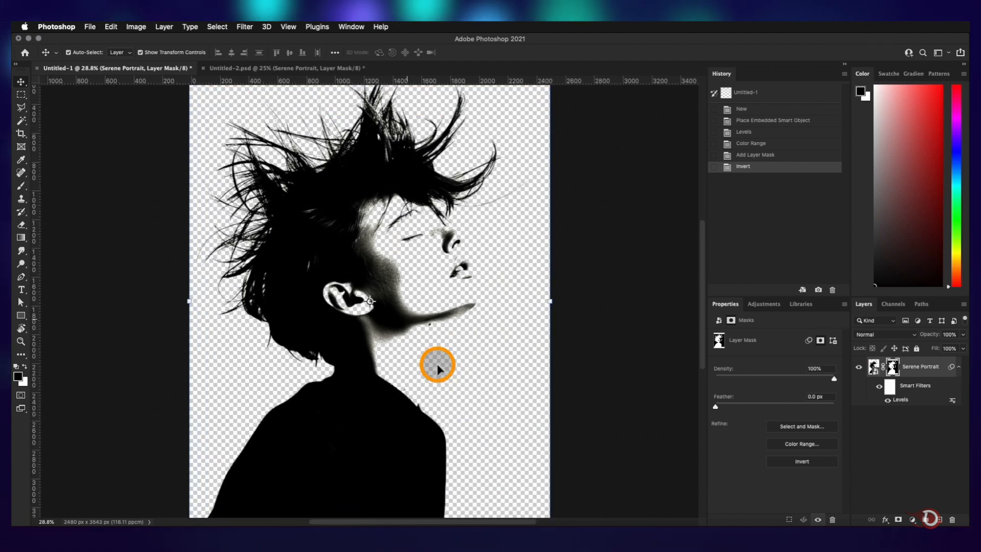
{"action": "scroll", "coordinate": [437, 366], "scroll_direction": "down", "scroll_amount": 5}
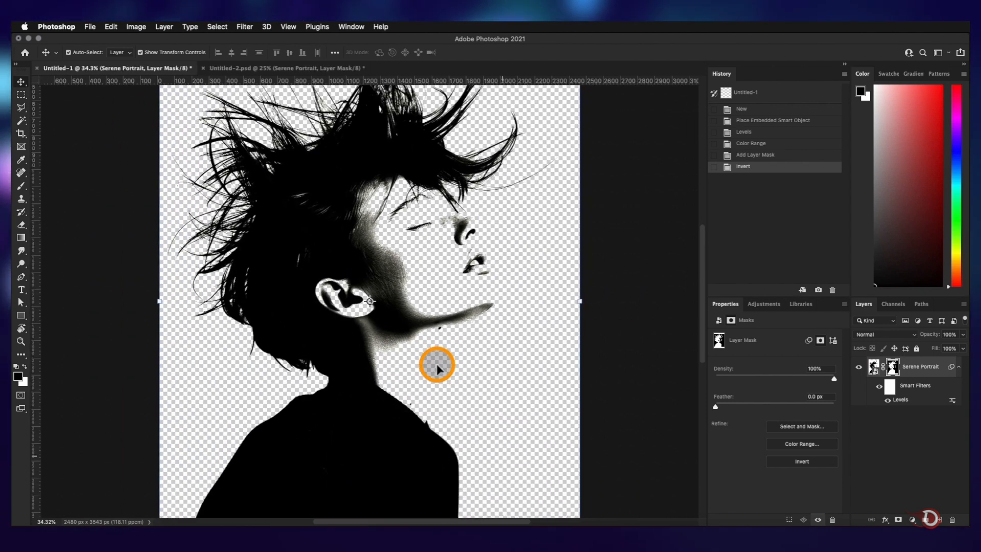
{"action": "left_click", "coordinate": [415, 351]}
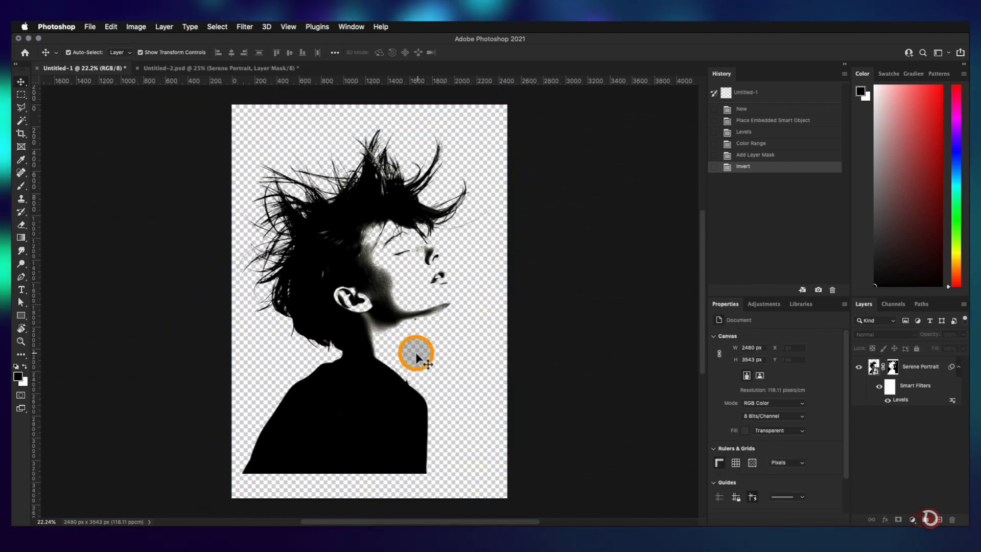
Add a white (ffffff) Solid Color fill layer and place it beneath the Serene Portrait layer.
{"action": "left_click", "coordinate": [928, 369]}
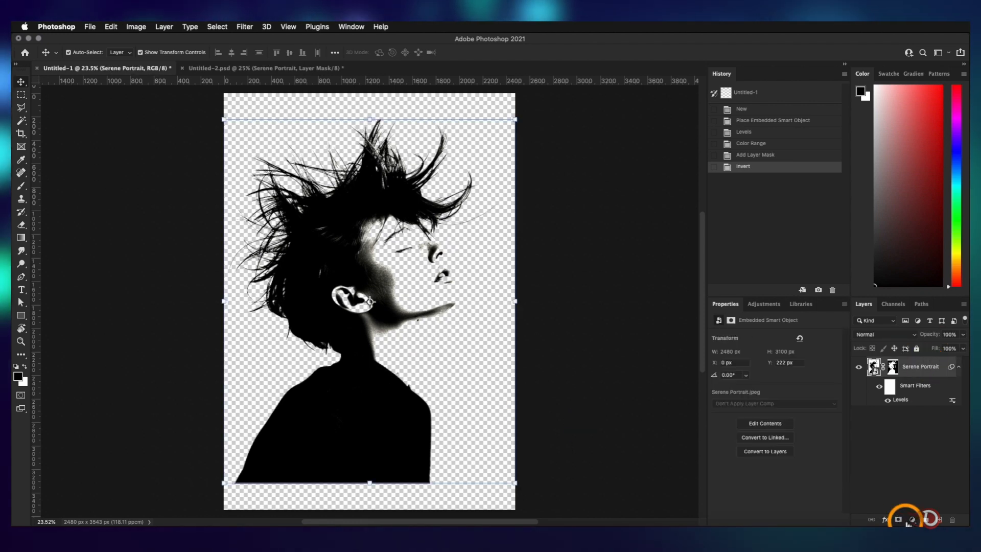
{"action": "left_click", "coordinate": [912, 519]}
{"action": "left_click", "coordinate": [927, 362]}
{"action": "left_click", "coordinate": [633, 230]}
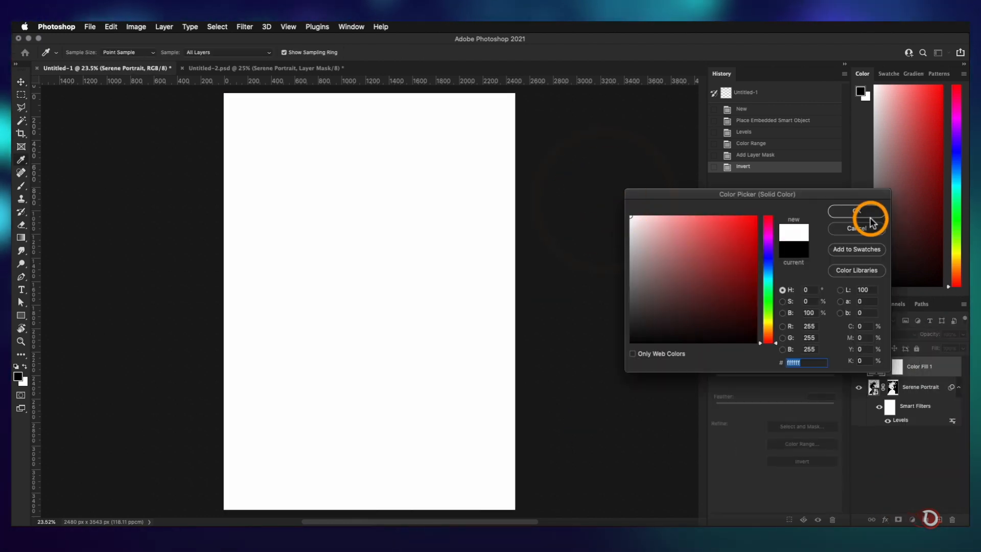
{"action": "left_click", "coordinate": [857, 210]}
{"action": "left_click_drag", "start_coordinate": [951, 368], "coordinate": [906, 432]}
{"action": "key", "text": "super+comma"}
{"action": "key", "text": "super+comma"}
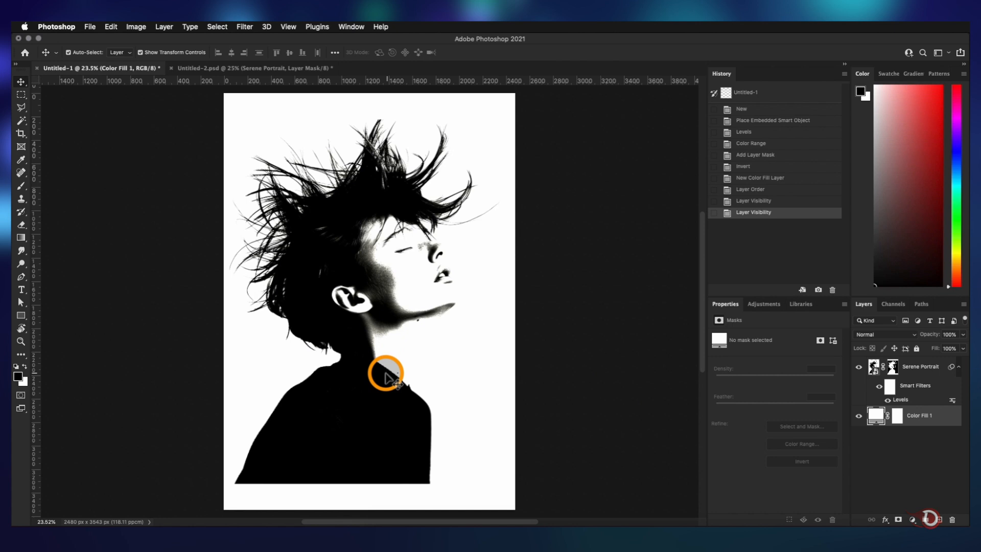
{"action": "scroll", "coordinate": [369, 362], "scroll_direction": "down", "scroll_amount": 1}
{"action": "left_click", "coordinate": [366, 364]}
{"action": "scroll", "coordinate": [445, 350], "scroll_direction": "down", "scroll_amount": 1}
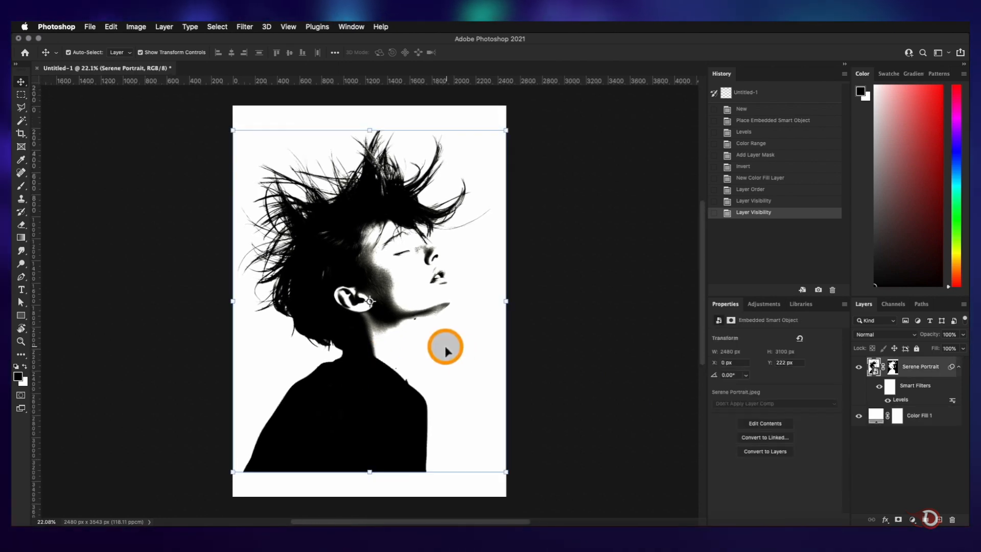
{"action": "left_click", "coordinate": [541, 258]}
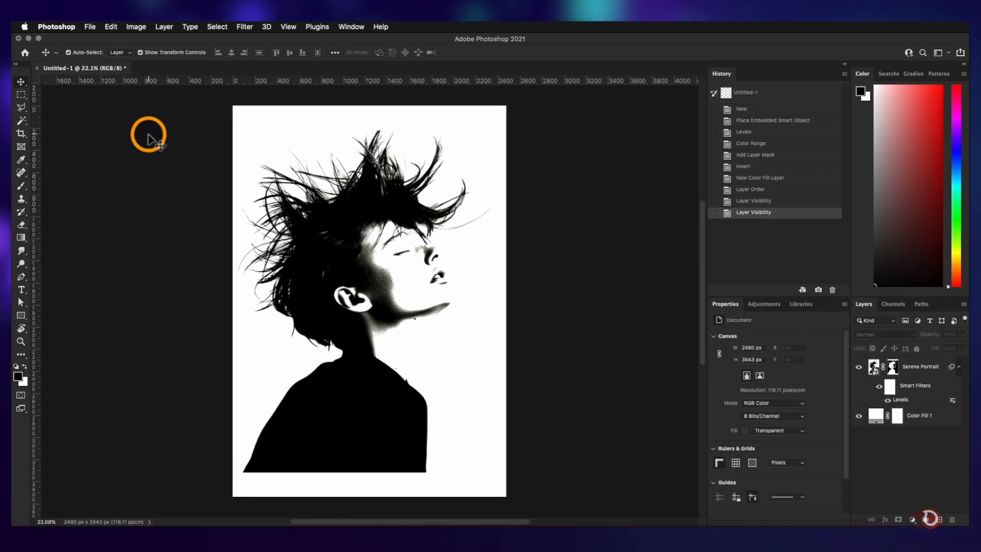
Create a new transparent 2000 x 2000 px document at 300 ppi and fill its layer with white.
{"action": "left_click", "coordinate": [25, 52]}
{"action": "left_click", "coordinate": [48, 254]}
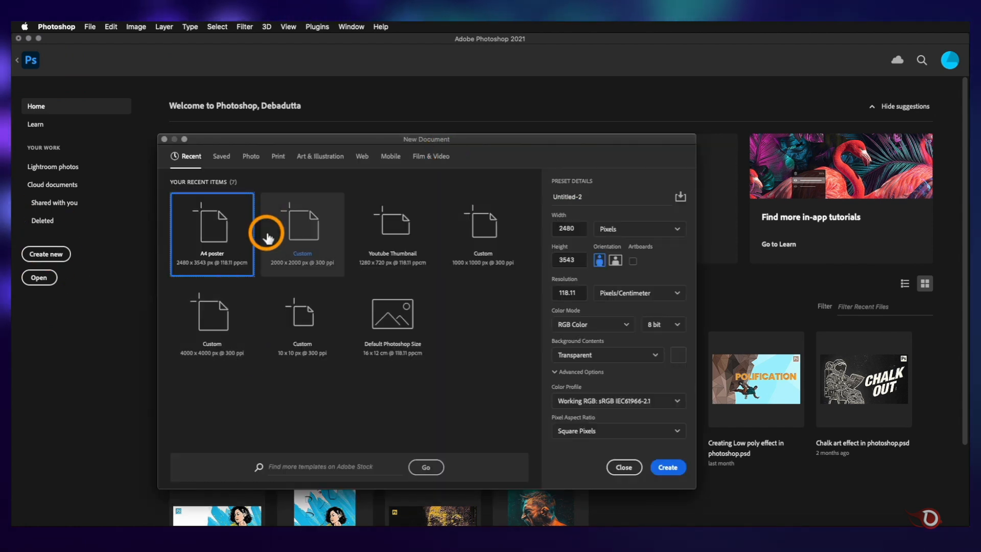
{"action": "left_click", "coordinate": [339, 199]}
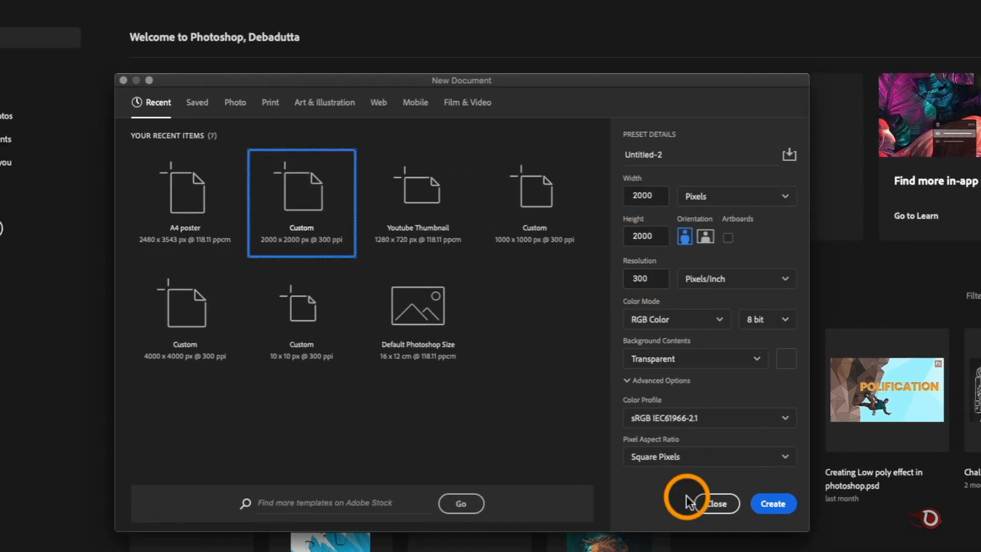
{"action": "left_click", "coordinate": [779, 503]}
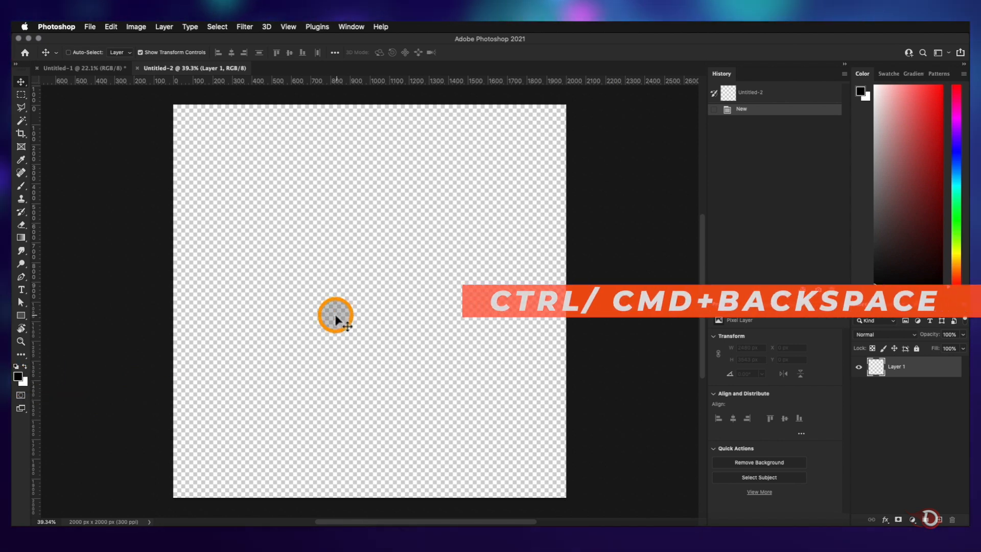
{"action": "key", "text": "super+BackSpace"}
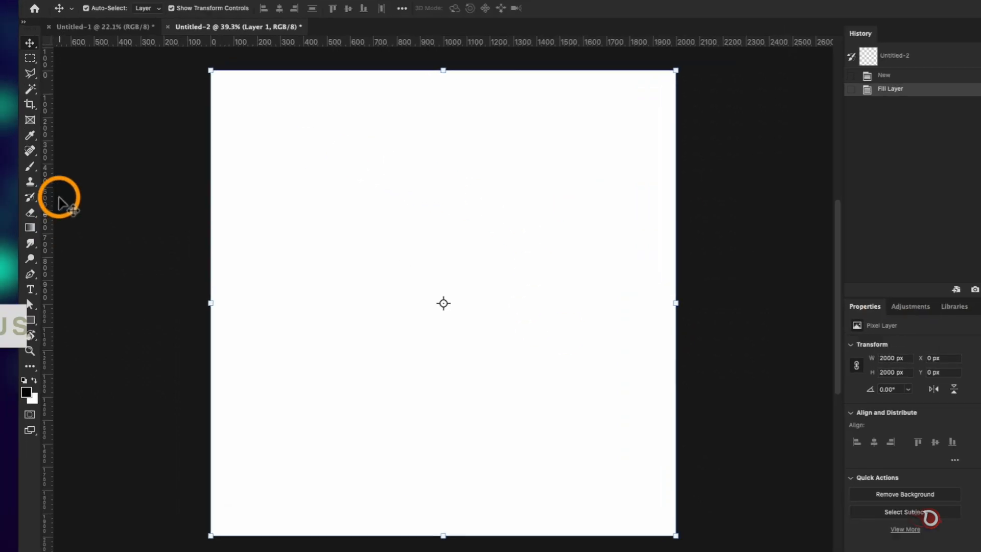
Set up a 4 px hard round brush and scribble overlapping black loops freehand across the white canvas.
{"action": "left_click", "coordinate": [22, 186]}
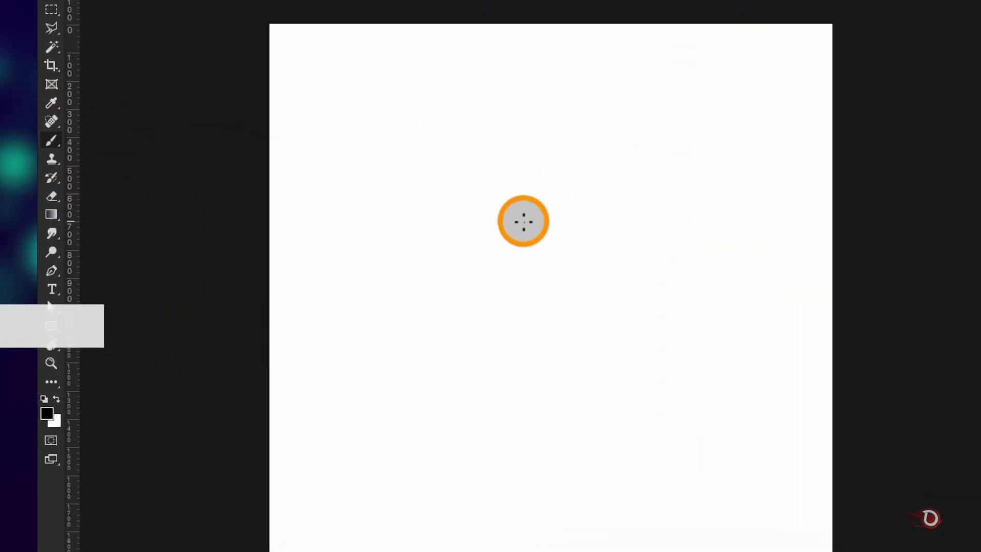
{"action": "right_click", "coordinate": [489, 168]}
{"action": "key", "text": "ctrl+plus"}
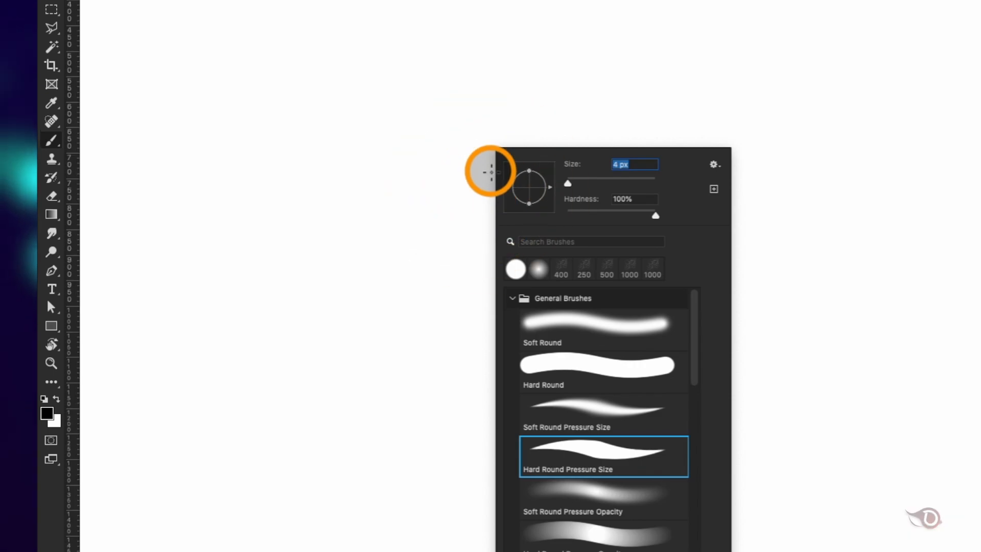
{"action": "left_click_drag", "start_coordinate": [692, 327], "coordinate": [692, 353]}
{"action": "left_click", "coordinate": [544, 384]}
{"action": "key", "text": "Return"}
{"action": "key", "text": "ctrl+0"}
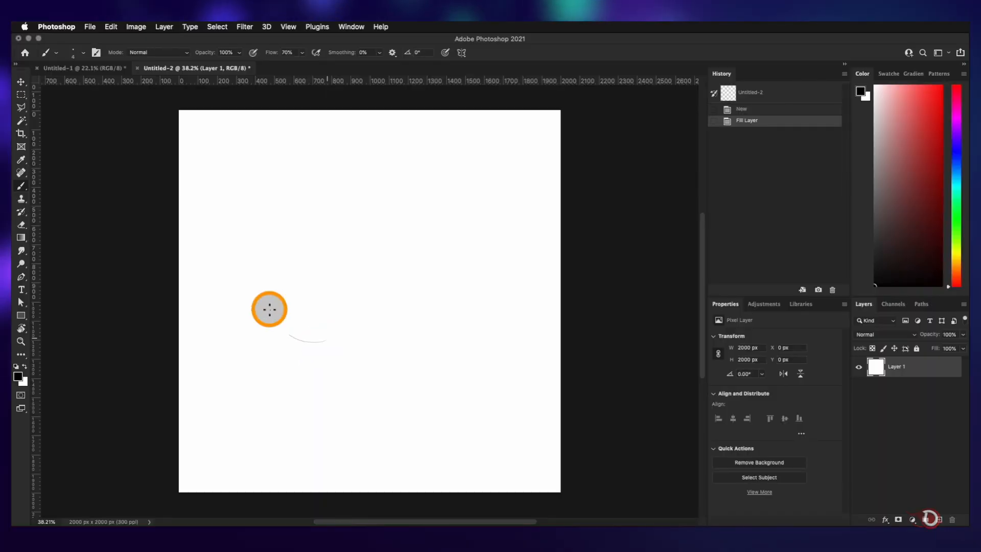
{"action": "left_click_drag", "start_coordinate": [267, 308], "coordinate": [445, 221]}
{"action": "mouse_move", "coordinate": [501, 209]}
{"action": "left_mouse_down"}
{"action": "mouse_move", "coordinate": [308, 285]}
{"action": "mouse_move", "coordinate": [335, 414]}
{"action": "mouse_move", "coordinate": [251, 350]}
{"action": "mouse_move", "coordinate": [288, 187]}
{"action": "mouse_move", "coordinate": [224, 289]}
{"action": "mouse_move", "coordinate": [304, 286]}
{"action": "mouse_move", "coordinate": [381, 211]}
{"action": "mouse_move", "coordinate": [528, 191]}
{"action": "mouse_move", "coordinate": [442, 319]}
{"action": "mouse_move", "coordinate": [317, 377]}
{"action": "mouse_move", "coordinate": [402, 389]}
{"action": "mouse_move", "coordinate": [234, 437]}
{"action": "mouse_move", "coordinate": [281, 338]}
{"action": "mouse_move", "coordinate": [363, 211]}
{"action": "mouse_move", "coordinate": [529, 151]}
{"action": "mouse_move", "coordinate": [396, 320]}
{"action": "mouse_move", "coordinate": [390, 206]}
{"action": "mouse_move", "coordinate": [393, 273]}
{"action": "mouse_move", "coordinate": [290, 393]}
{"action": "mouse_move", "coordinate": [272, 273]}
{"action": "mouse_move", "coordinate": [218, 216]}
{"action": "mouse_move", "coordinate": [395, 305]}
{"action": "mouse_move", "coordinate": [472, 366]}
{"action": "mouse_move", "coordinate": [448, 255]}
{"action": "mouse_move", "coordinate": [486, 295]}
{"action": "left_mouse_up"}
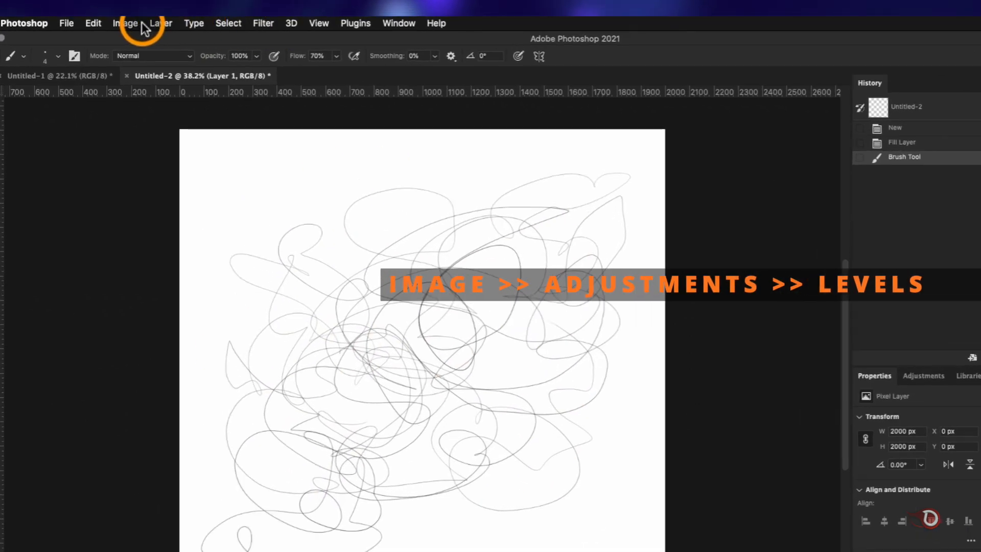
Darken the scribble lines with Levels, using a black input of about 100 and a midtone value of 0.53.
{"action": "left_click", "coordinate": [141, 23]}
{"action": "mouse_move", "coordinate": [169, 60]}
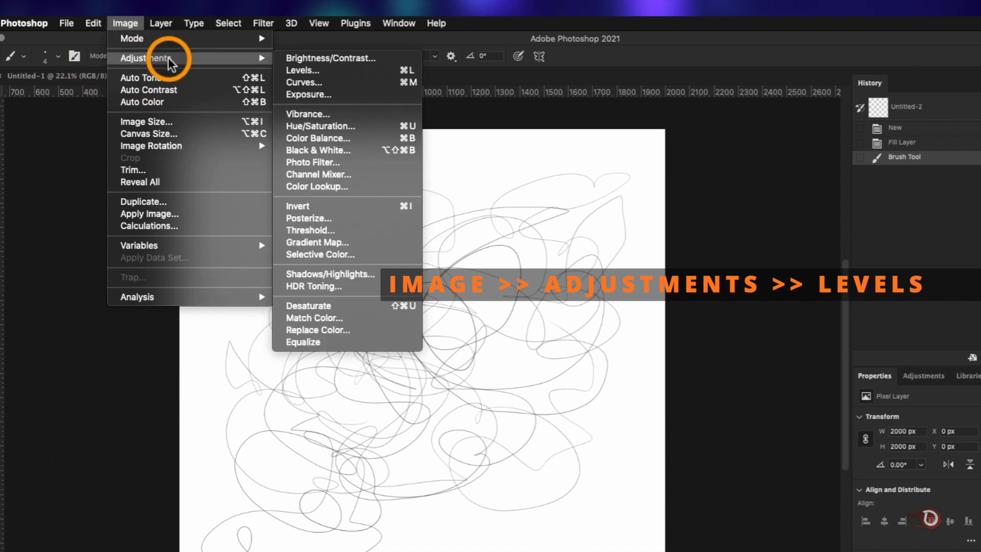
{"action": "left_click", "coordinate": [320, 71]}
{"action": "left_click_drag", "start_coordinate": [568, 296], "coordinate": [640, 299]}
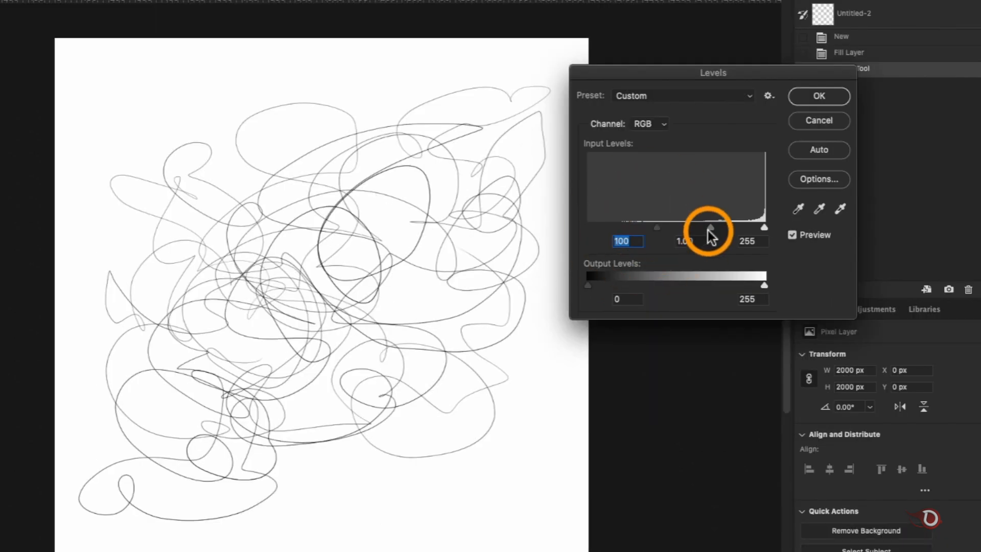
{"action": "left_click_drag", "start_coordinate": [707, 231], "coordinate": [730, 229]}
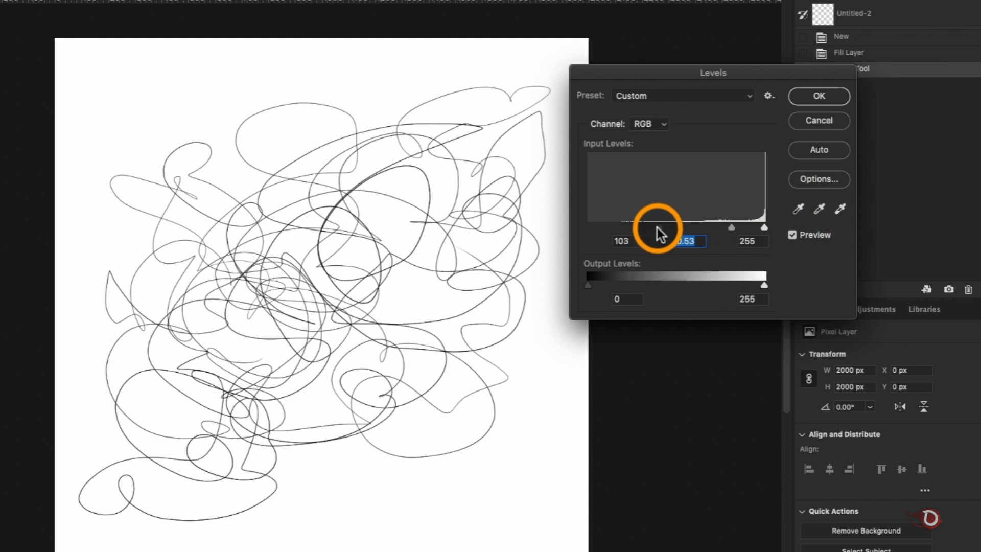
{"action": "left_click_drag", "start_coordinate": [657, 228], "coordinate": [656, 227]}
{"action": "left_click", "coordinate": [817, 96]}
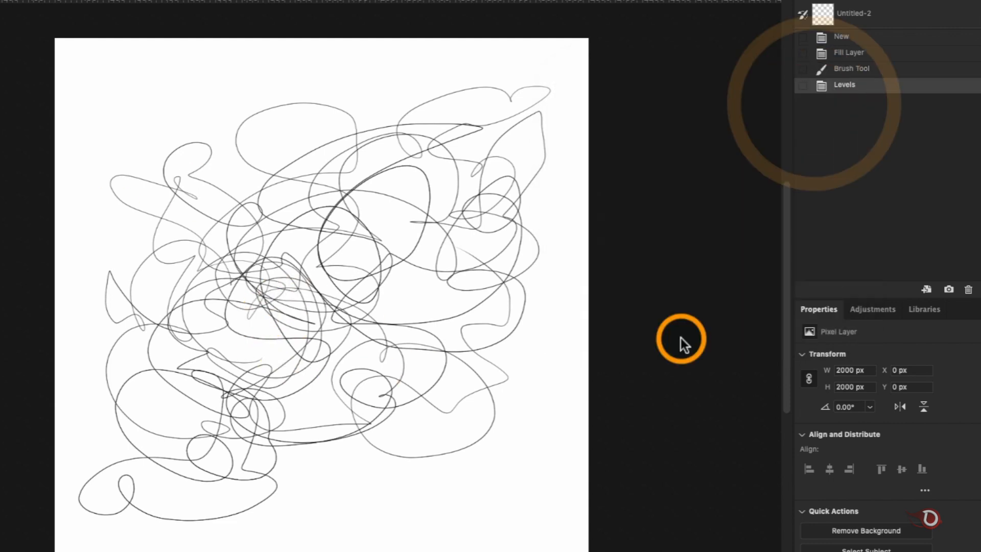
Define the scribble artwork as a brush preset named Scribble Brush.
{"action": "left_click", "coordinate": [21, 81]}
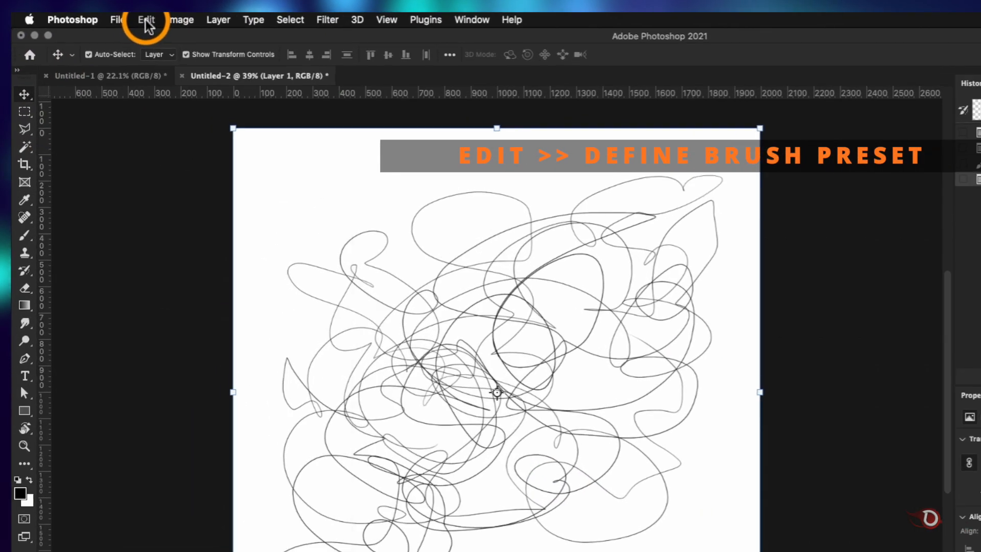
{"action": "left_click", "coordinate": [111, 29]}
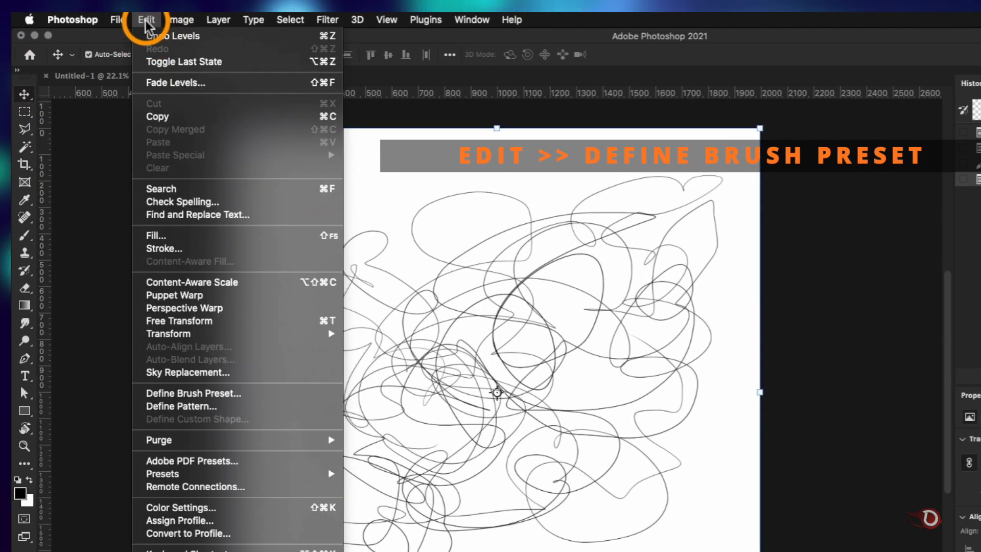
{"action": "left_click", "coordinate": [194, 394]}
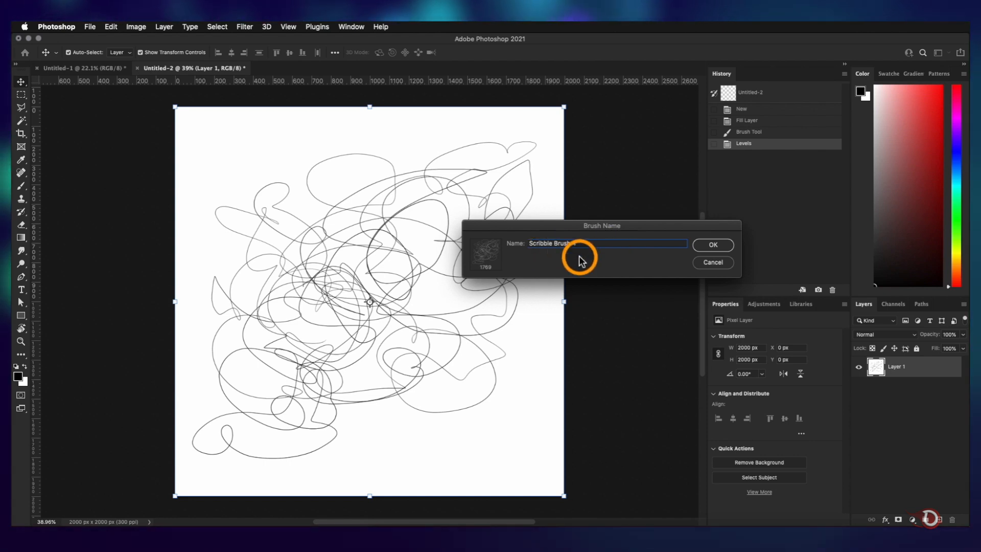
{"action": "left_click", "coordinate": [712, 247]}
Stamp the new scribble brush on the canvas as a test and close the Untitled-2 document without saving.
{"action": "key", "text": "b"}
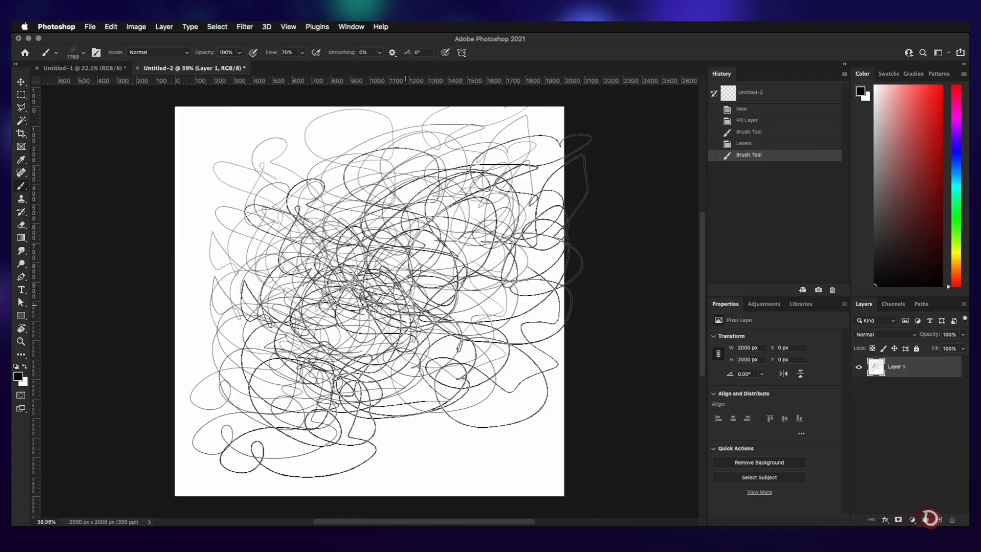
{"action": "left_click", "coordinate": [150, 74]}
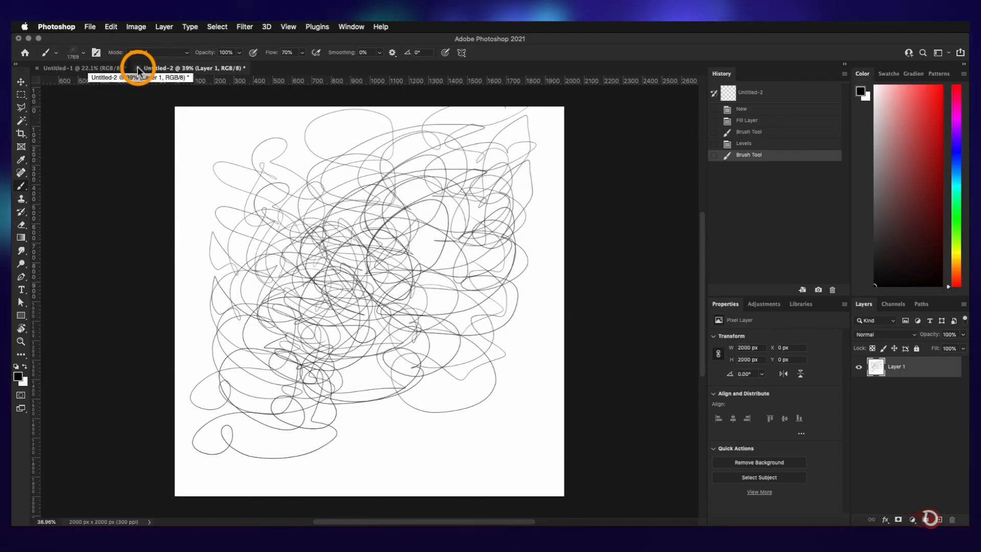
{"action": "left_click", "coordinate": [138, 68]}
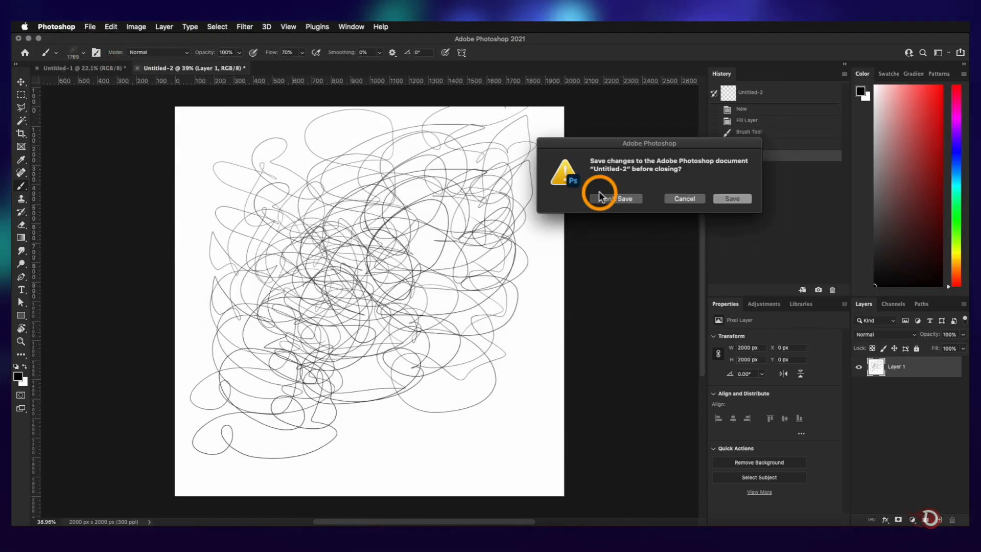
{"action": "left_click", "coordinate": [624, 198]}
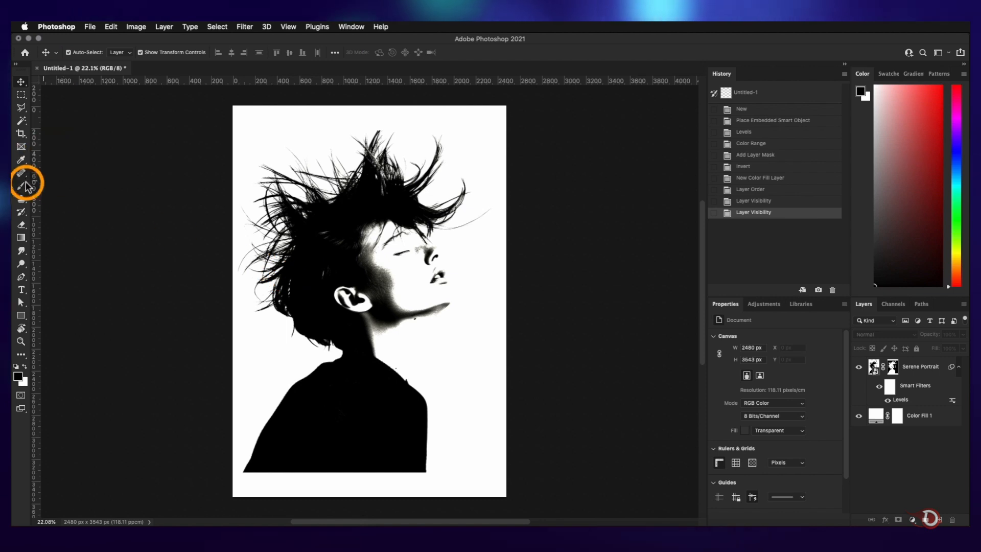
Select the Serene Portrait layer's mask and return from the Brush tool to the Move tool without painting.
{"action": "left_click", "coordinate": [23, 185]}
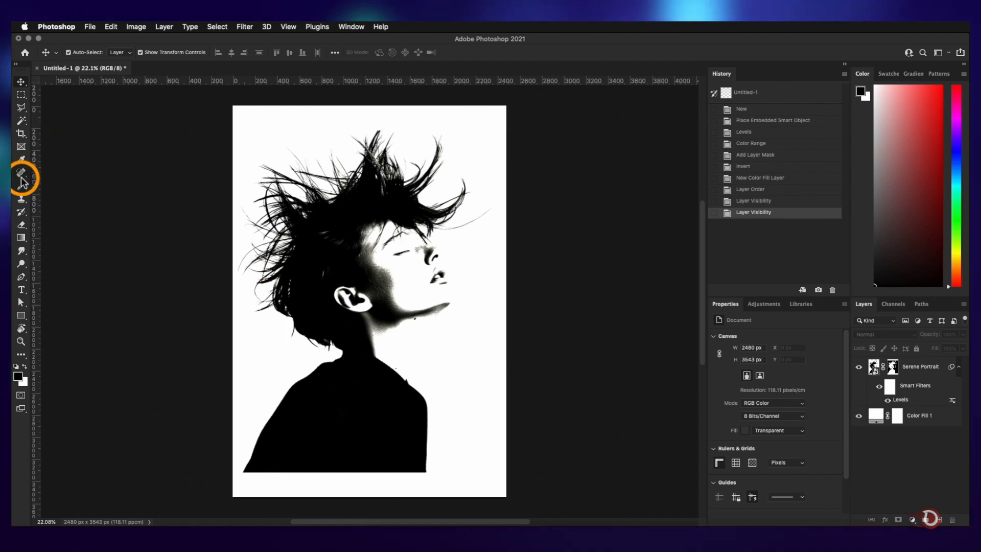
{"action": "left_click", "coordinate": [891, 368]}
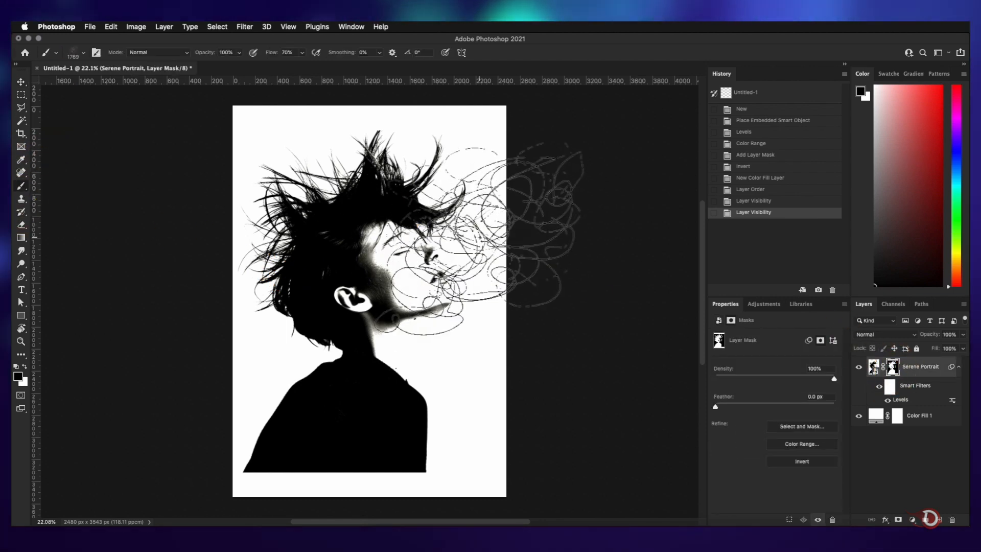
{"action": "right_click", "coordinate": [449, 219]}
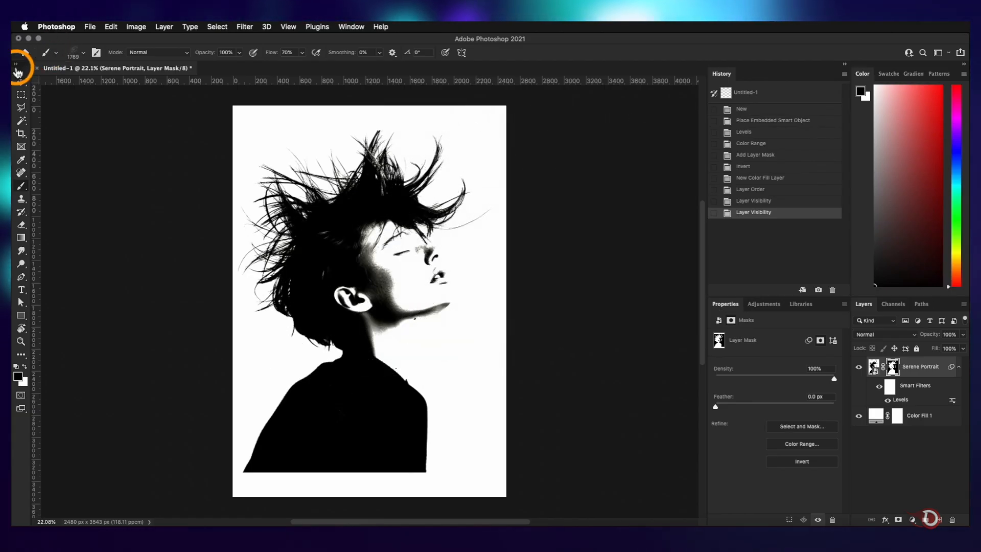
{"action": "left_click", "coordinate": [20, 78]}
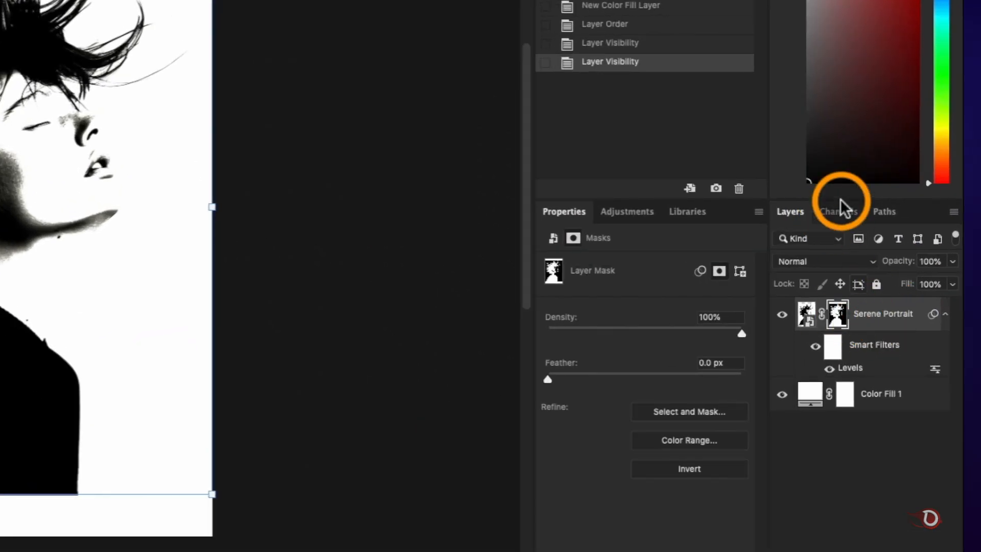
Load the Red channel as a selection.
{"action": "left_click", "coordinate": [841, 212]}
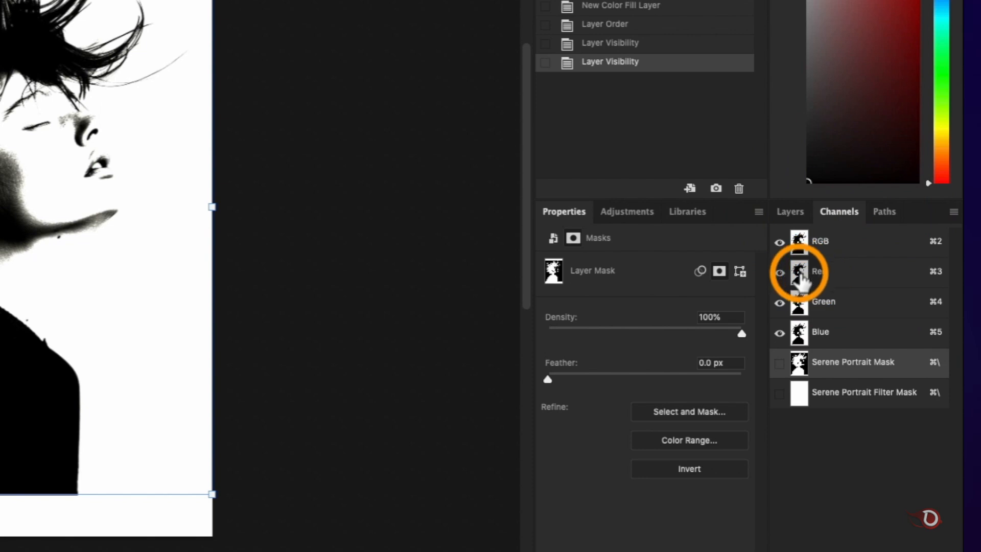
{"action": "left_click", "coordinate": [800, 273]}
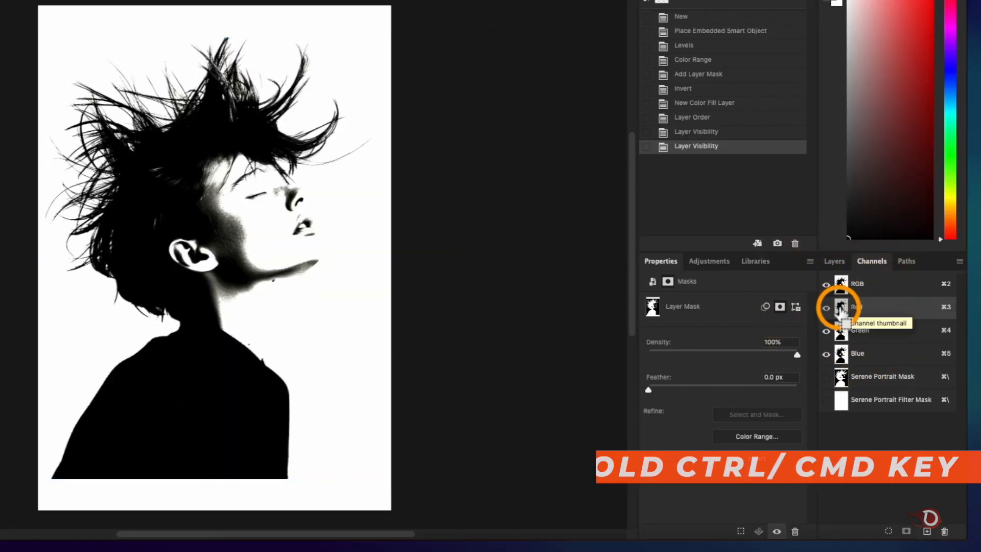
{"action": "left_click", "coordinate": [840, 308], "text": "super"}
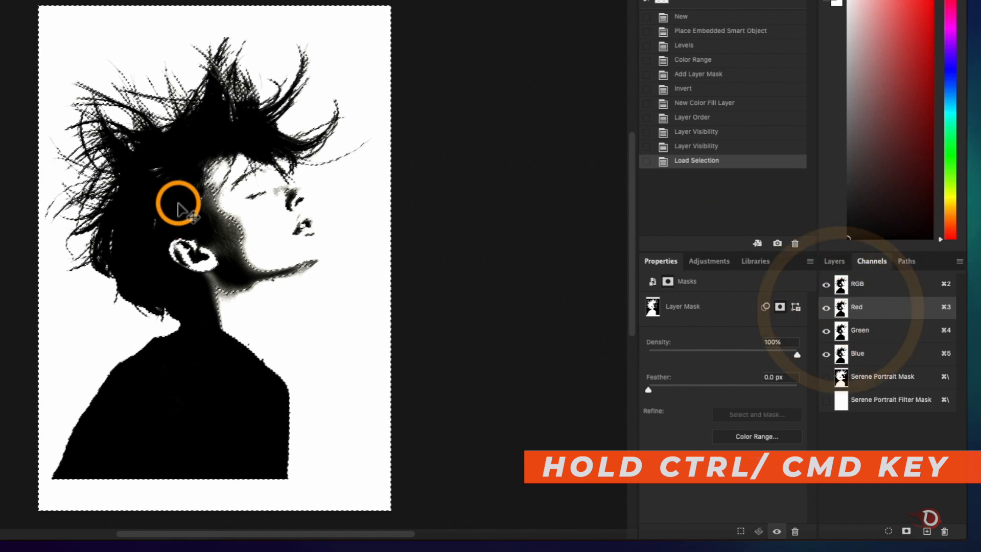
Subtract the shaded areas around the jaw, cheek and neck from the selection with the Quick Selection tool.
{"action": "scroll", "coordinate": [227, 289], "scroll_direction": "up", "scroll_amount": 4}
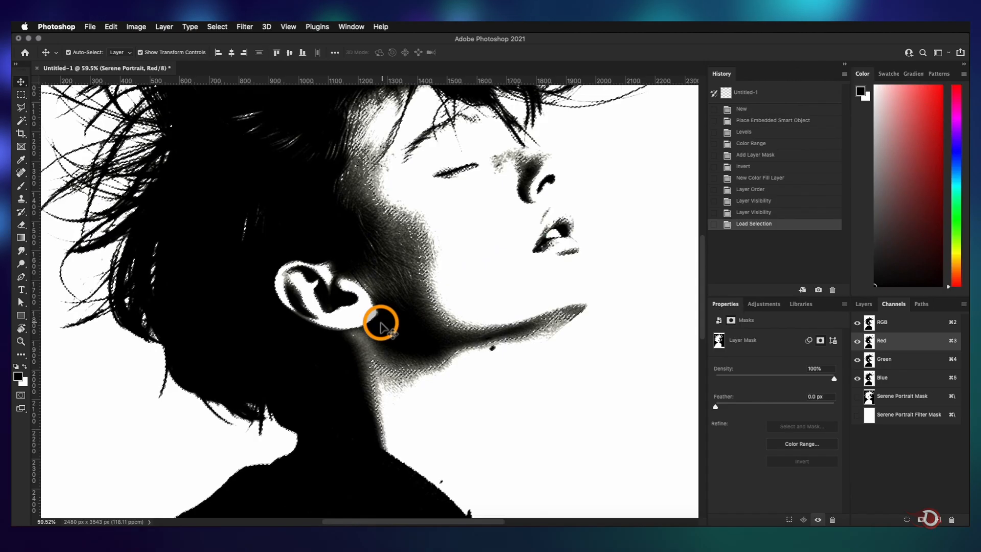
{"action": "scroll", "coordinate": [380, 323], "scroll_direction": "down", "scroll_amount": 4}
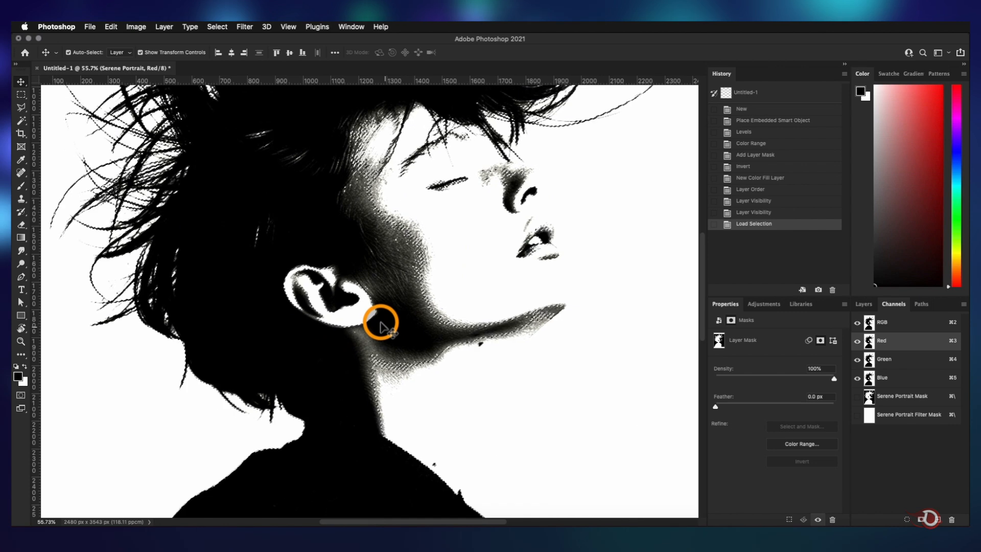
{"action": "scroll", "coordinate": [380, 323], "scroll_direction": "up", "scroll_amount": 4}
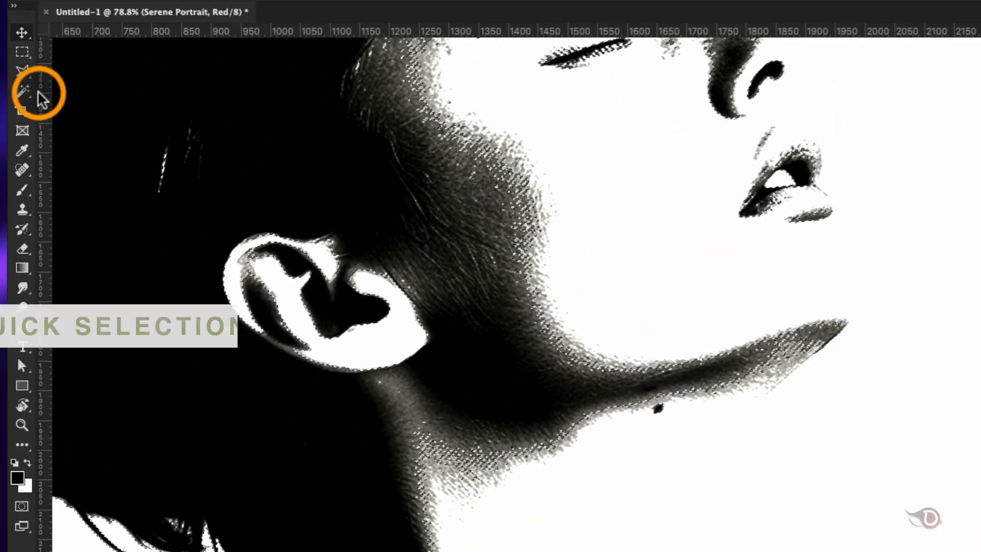
{"action": "left_click", "coordinate": [24, 93]}
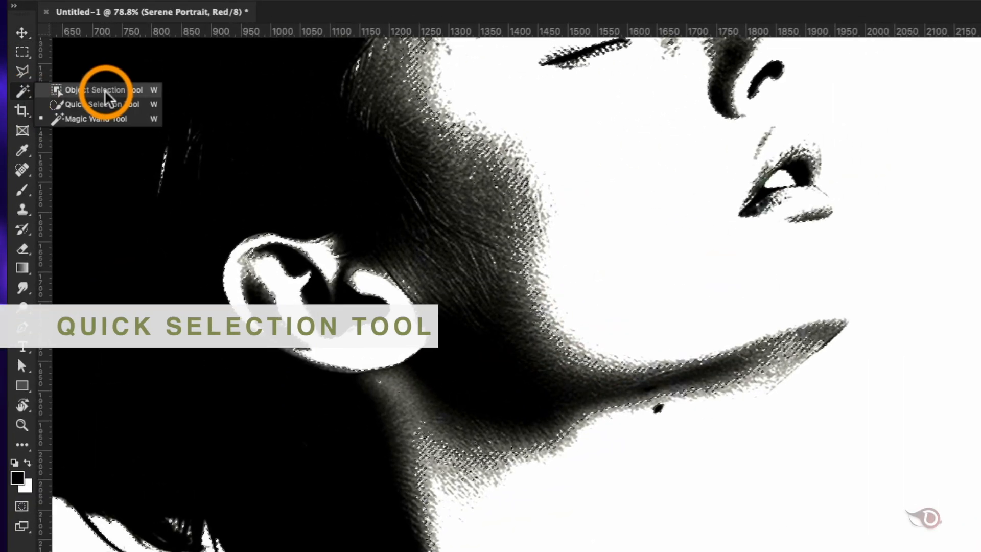
{"action": "left_click", "coordinate": [87, 102]}
{"action": "mouse_move", "coordinate": [751, 366]}
{"action": "left_mouse_down"}
{"action": "mouse_move", "coordinate": [819, 338]}
{"action": "mouse_move", "coordinate": [683, 383]}
{"action": "left_mouse_up"}
{"action": "mouse_move", "coordinate": [534, 296]}
{"action": "left_mouse_down"}
{"action": "mouse_move", "coordinate": [342, 361]}
{"action": "mouse_move", "coordinate": [284, 354]}
{"action": "left_mouse_up"}
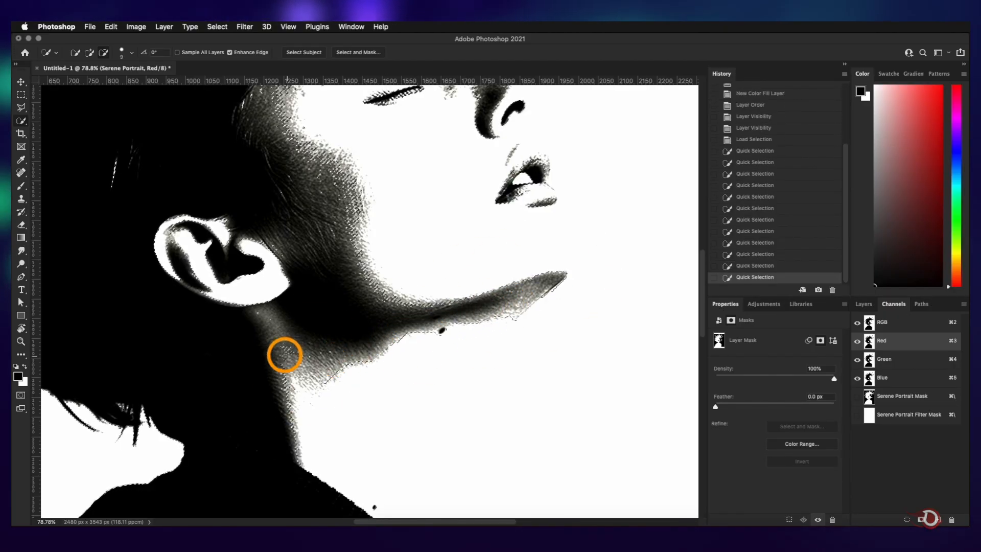
Refine the selection around the lips, nose and hair with the Quick Selection tool.
{"action": "scroll", "coordinate": [336, 281], "scroll_direction": "up", "scroll_amount": 5}
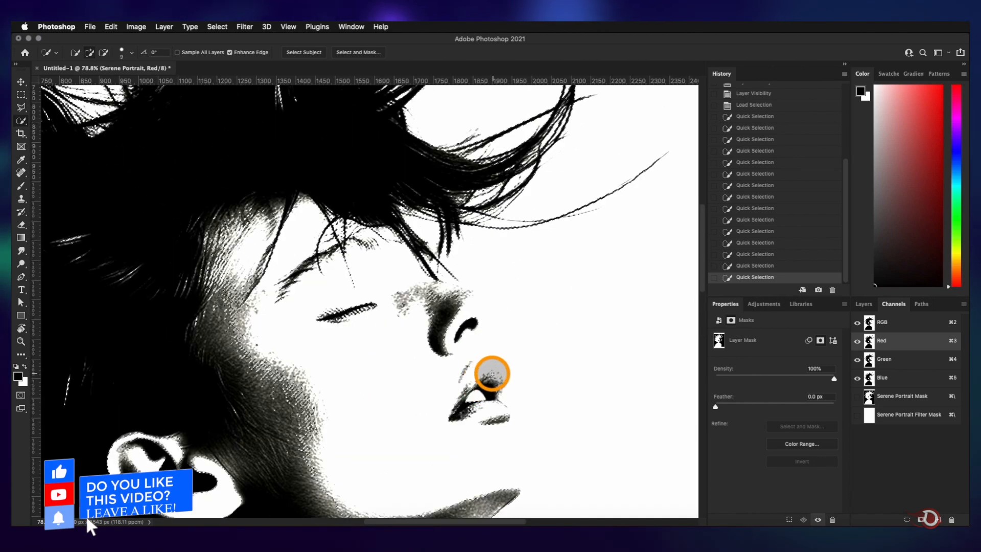
{"action": "mouse_move", "coordinate": [501, 410]}
{"action": "left_mouse_down"}
{"action": "mouse_move", "coordinate": [423, 295]}
{"action": "mouse_move", "coordinate": [401, 306]}
{"action": "mouse_move", "coordinate": [449, 278]}
{"action": "mouse_move", "coordinate": [458, 284]}
{"action": "left_mouse_up"}
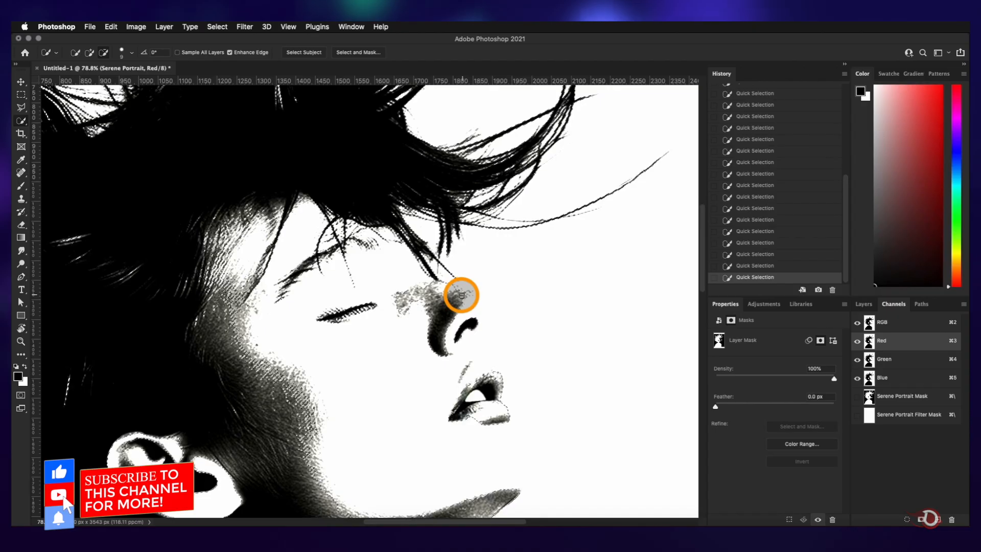
{"action": "scroll", "coordinate": [461, 295], "scroll_direction": "down", "scroll_amount": 4}
{"action": "scroll", "coordinate": [385, 278], "scroll_direction": "up", "scroll_amount": 4}
{"action": "scroll", "coordinate": [385, 271], "scroll_direction": "down", "scroll_amount": 2}
{"action": "key", "text": "super+z"}
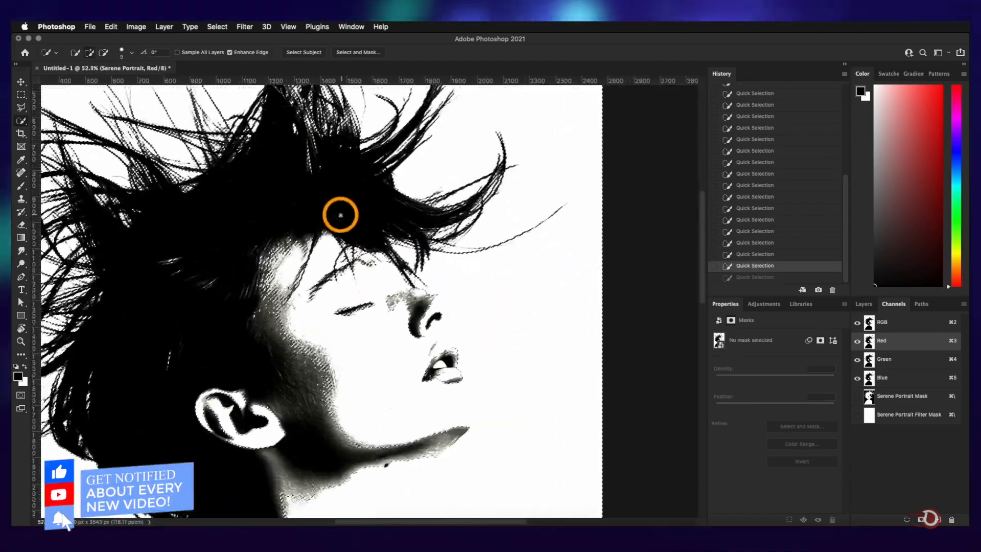
{"action": "scroll", "coordinate": [340, 215], "scroll_direction": "up", "scroll_amount": 3}
{"action": "key", "text": "shift+super+z"}
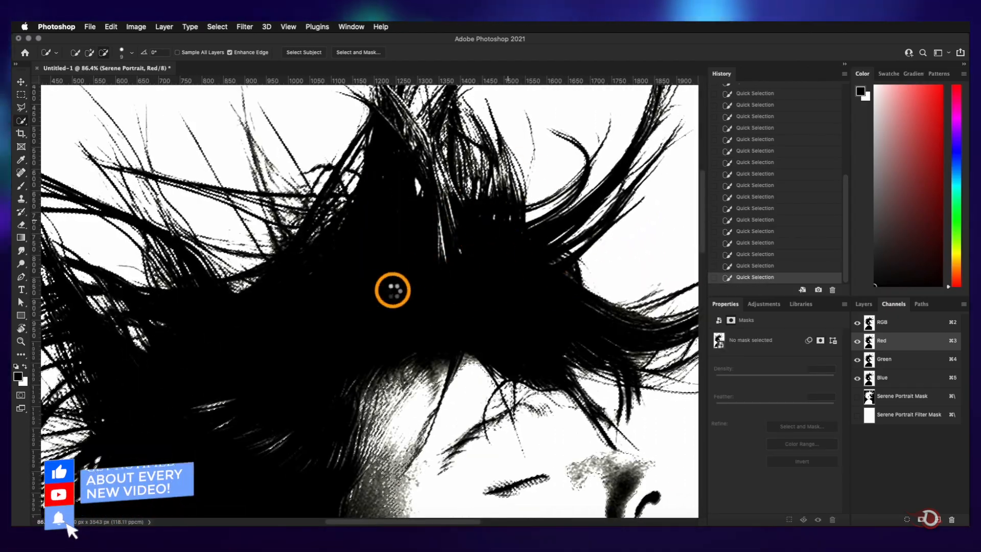
{"action": "scroll", "coordinate": [392, 290], "scroll_direction": "down", "scroll_amount": 3}
{"action": "scroll", "coordinate": [392, 317], "scroll_direction": "up", "scroll_amount": 1}
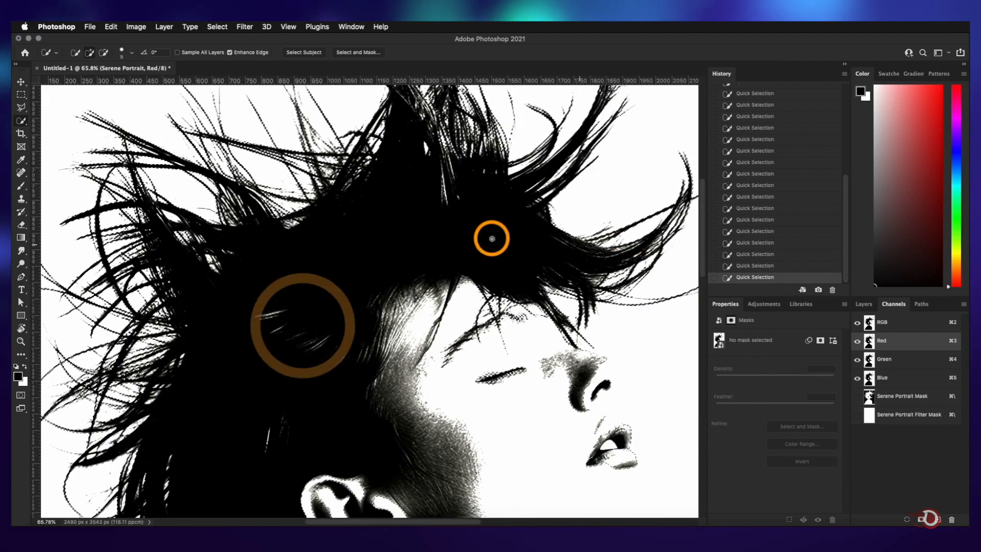
{"action": "scroll", "coordinate": [545, 257], "scroll_direction": "down", "scroll_amount": 2}
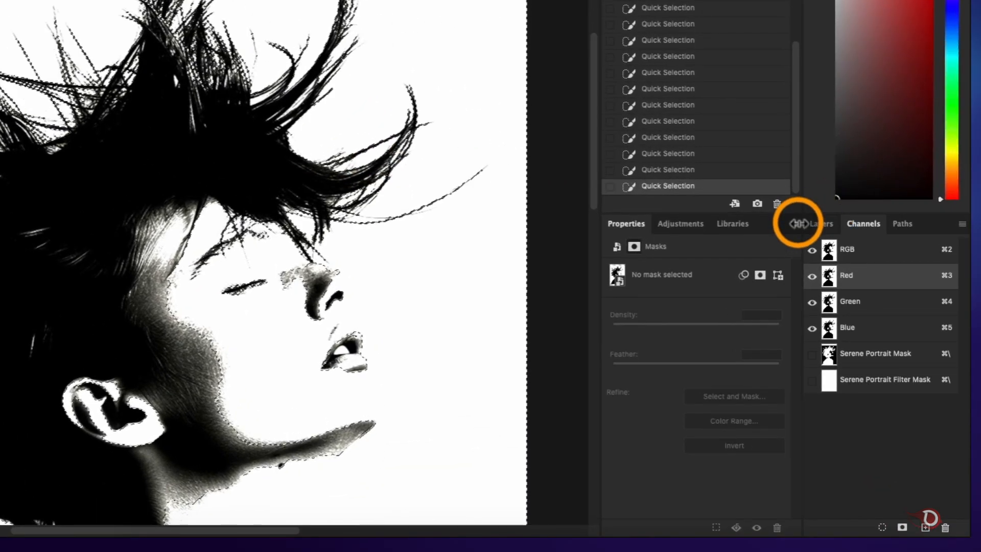
Add a new layer above Serene Portrait and give it a layer mask made from the selection.
{"action": "left_click", "coordinate": [820, 223]}
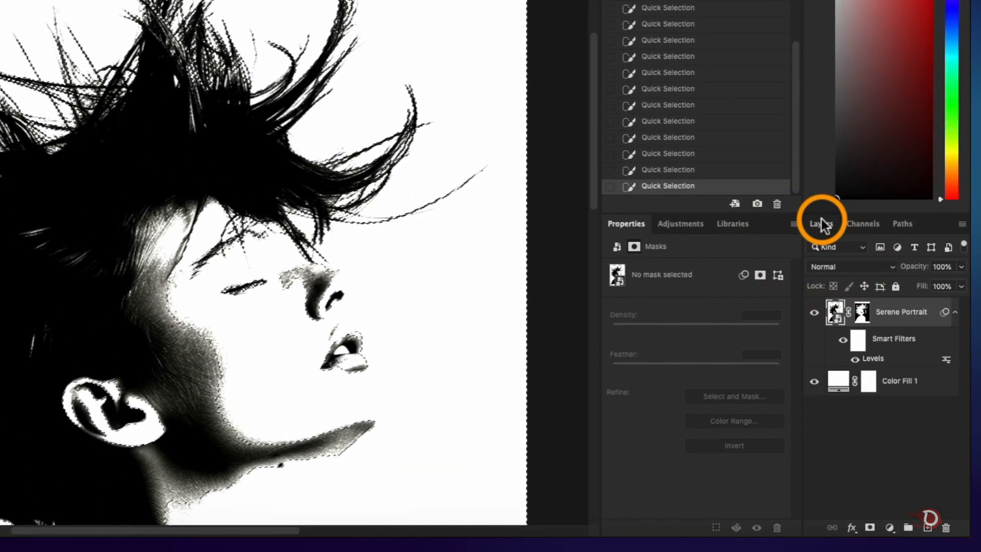
{"action": "left_click", "coordinate": [927, 527]}
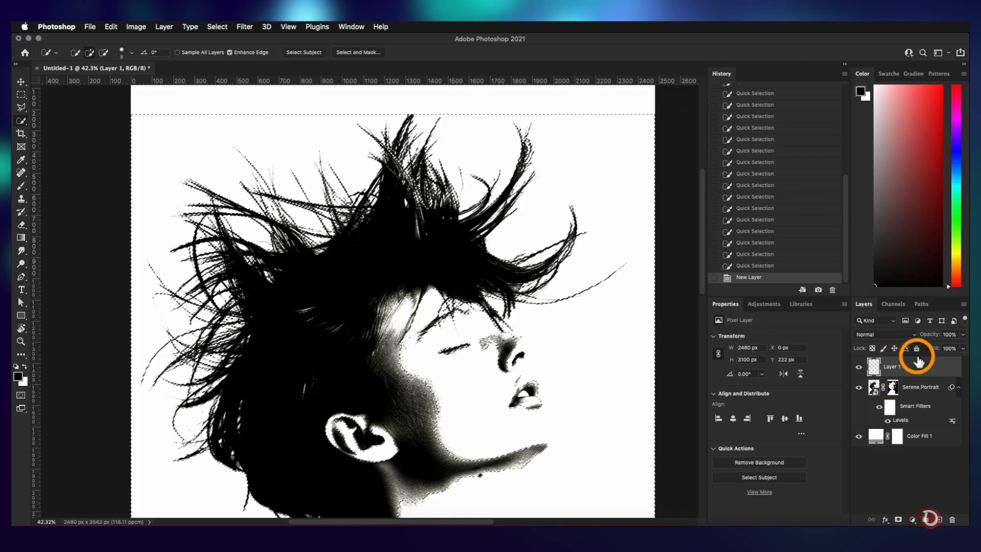
{"action": "left_click", "coordinate": [898, 519]}
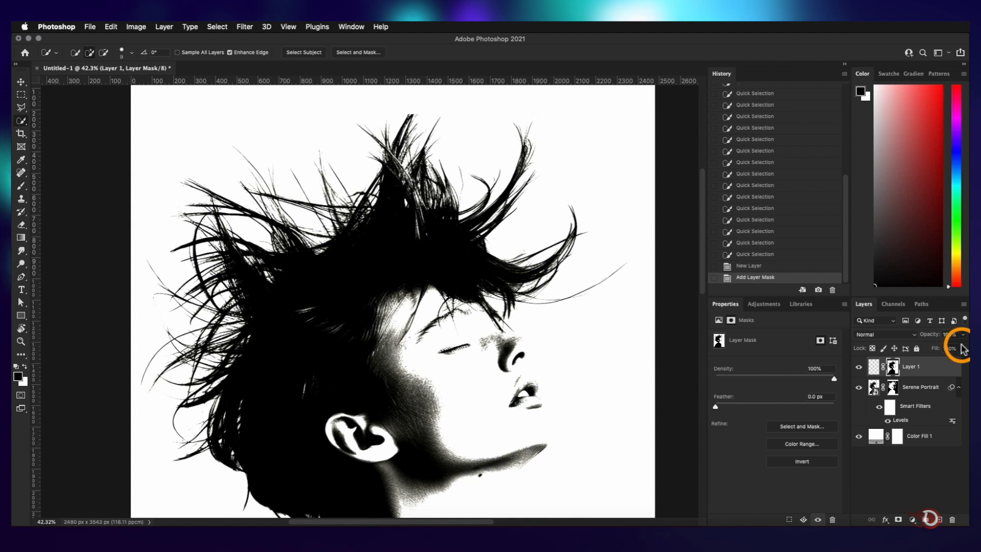
Hide the Serene Portrait layer and invert Layer 1's mask.
{"action": "scroll", "coordinate": [514, 327], "scroll_direction": "down", "scroll_amount": 1}
{"action": "scroll", "coordinate": [515, 327], "scroll_direction": "down", "scroll_amount": 2}
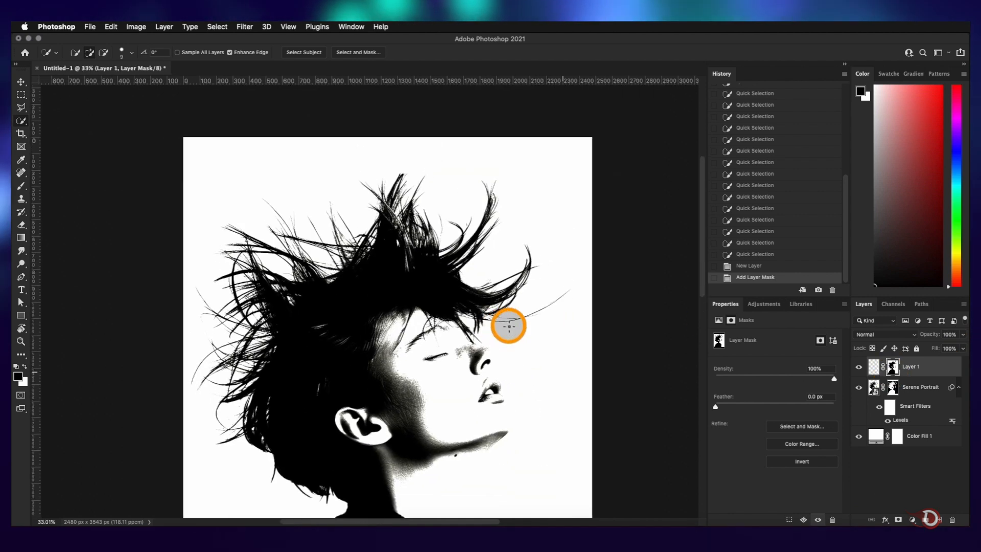
{"action": "scroll", "coordinate": [509, 325], "scroll_direction": "down", "scroll_amount": 5}
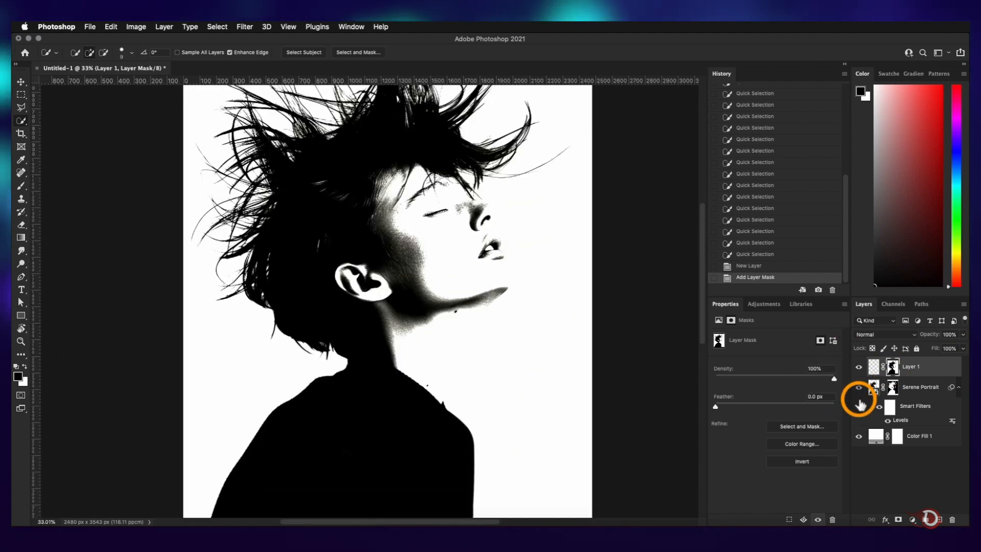
{"action": "left_click", "coordinate": [858, 389]}
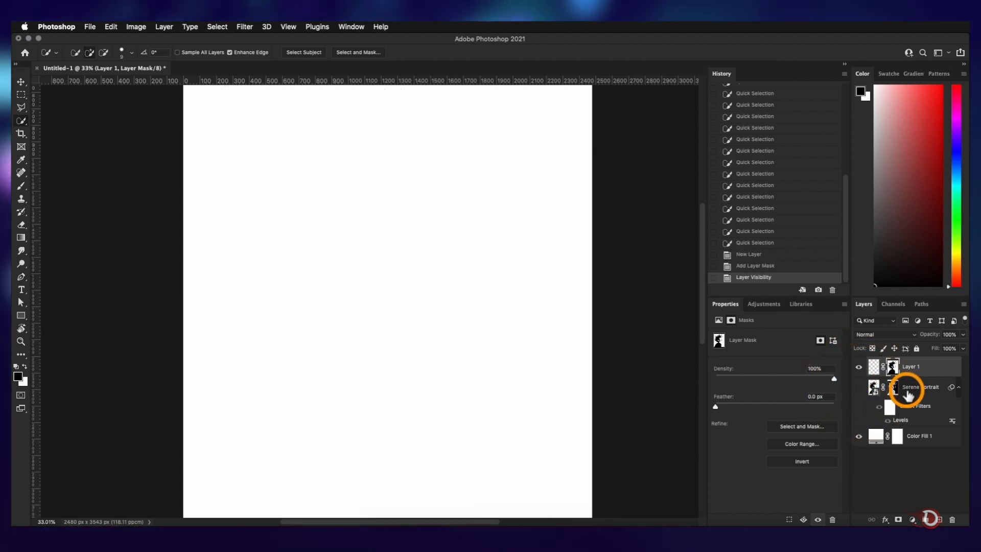
{"action": "scroll", "coordinate": [346, 273], "scroll_direction": "down", "scroll_amount": 5}
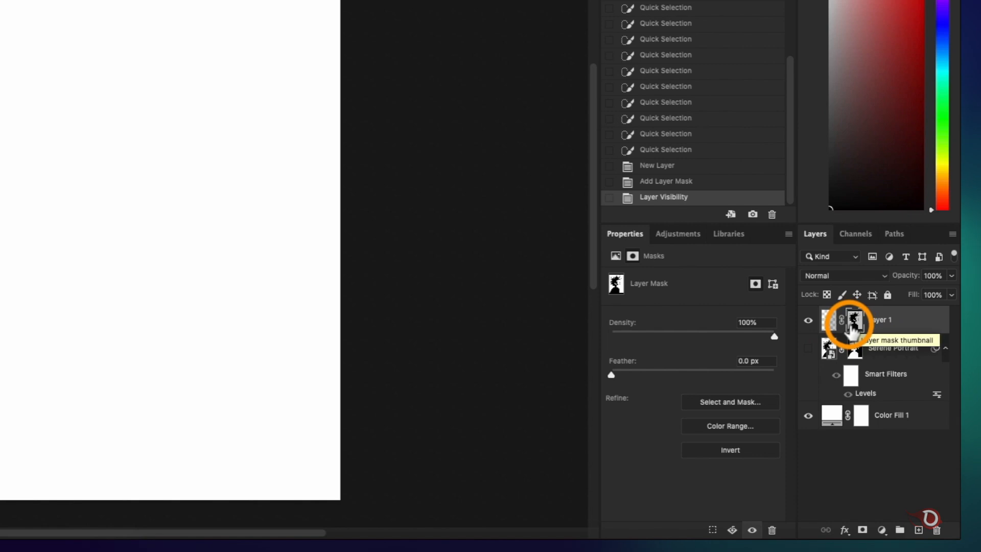
{"action": "key", "text": "ctrl+i"}
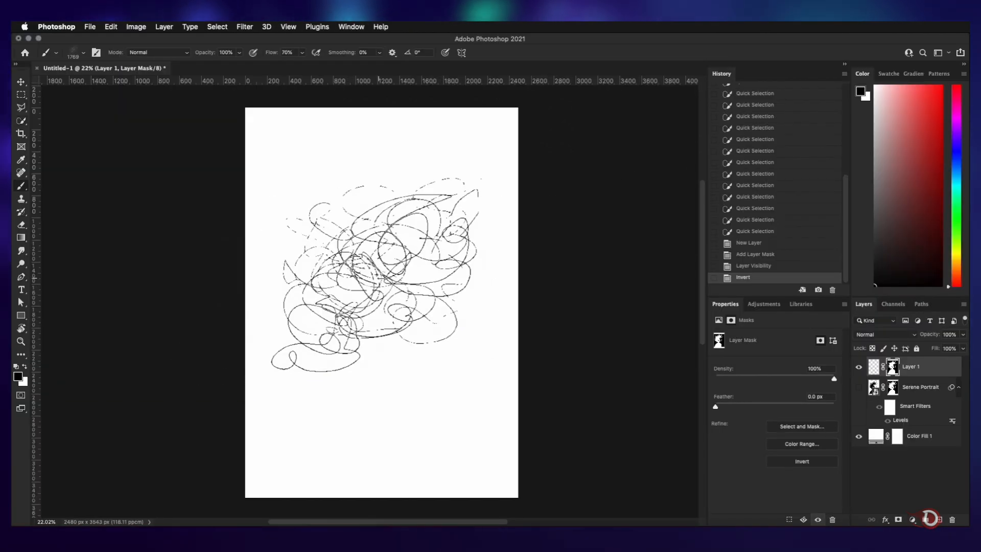
Make Layer 1's content active instead of its mask, try the scribble brush over the portrait, and undo the last three strokes.
{"action": "left_click", "coordinate": [874, 368]}
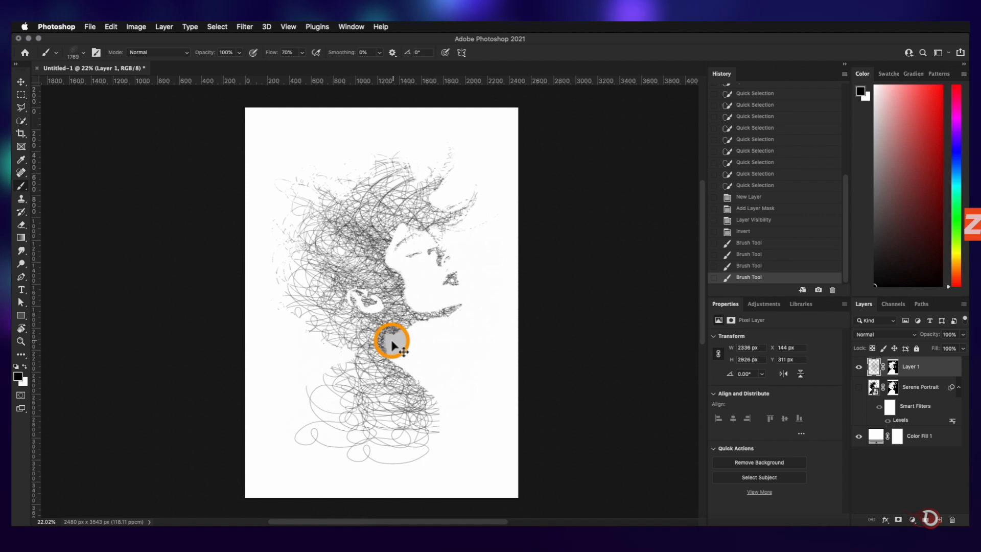
{"action": "key", "text": "super+z"}
{"action": "key", "text": "super+z"}
{"action": "key", "text": "super+z"}
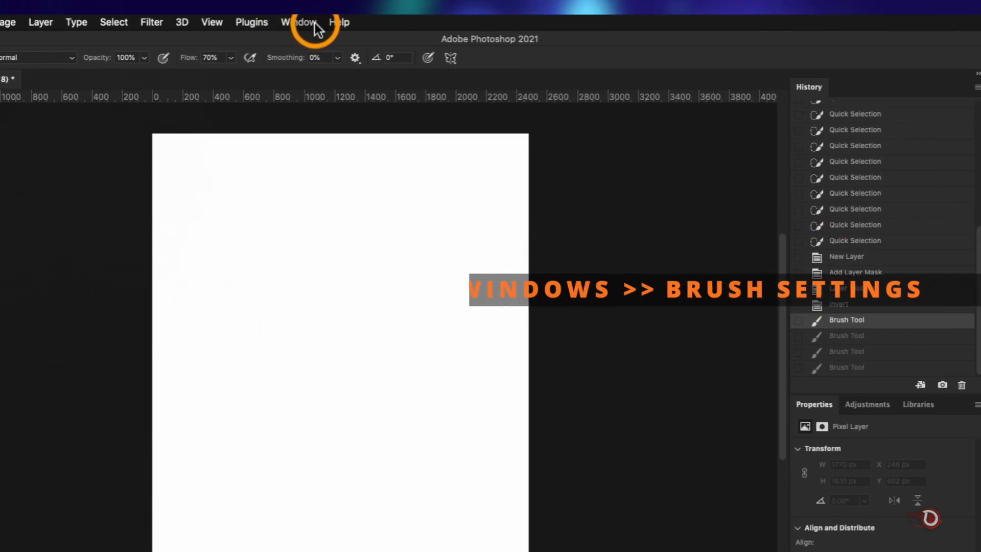
Open the brush settings and set the scribble brush's spacing to 50%.
{"action": "left_click", "coordinate": [314, 23]}
{"action": "left_click", "coordinate": [367, 146]}
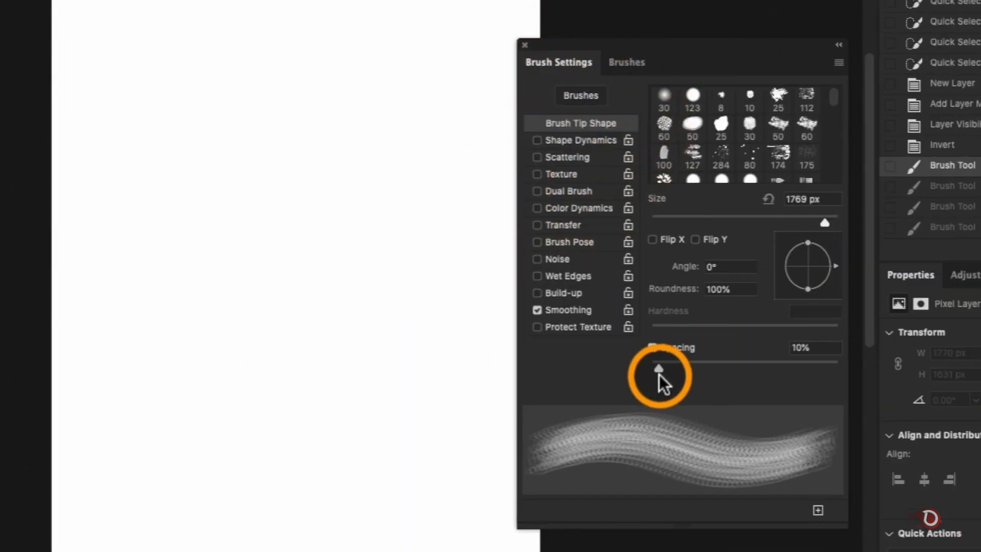
{"action": "left_click_drag", "start_coordinate": [654, 366], "coordinate": [691, 367]}
Enable Shape Dynamics with 10% size jitter, 20% angle jitter and 5% roundness jitter.
{"action": "left_click", "coordinate": [592, 144]}
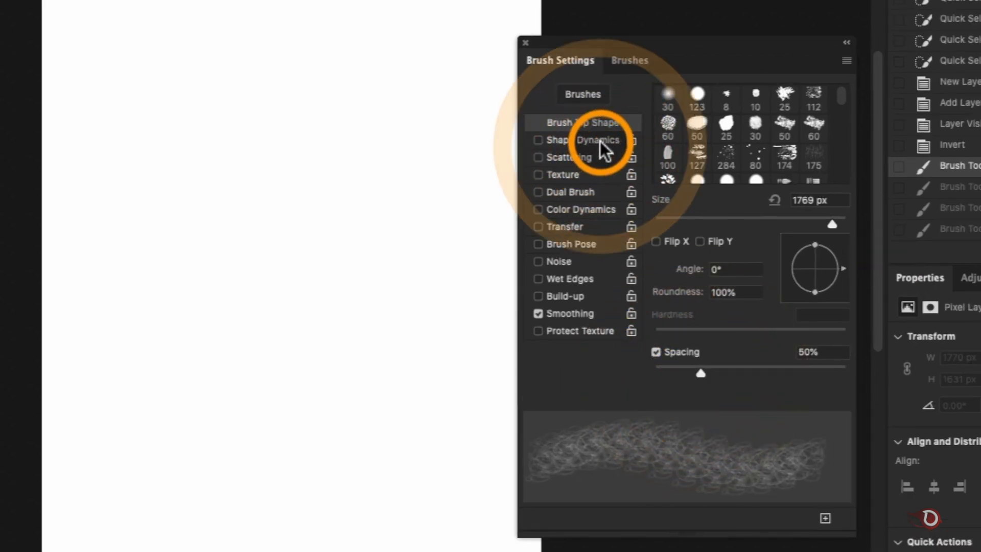
{"action": "left_click_drag", "start_coordinate": [658, 249], "coordinate": [655, 250]}
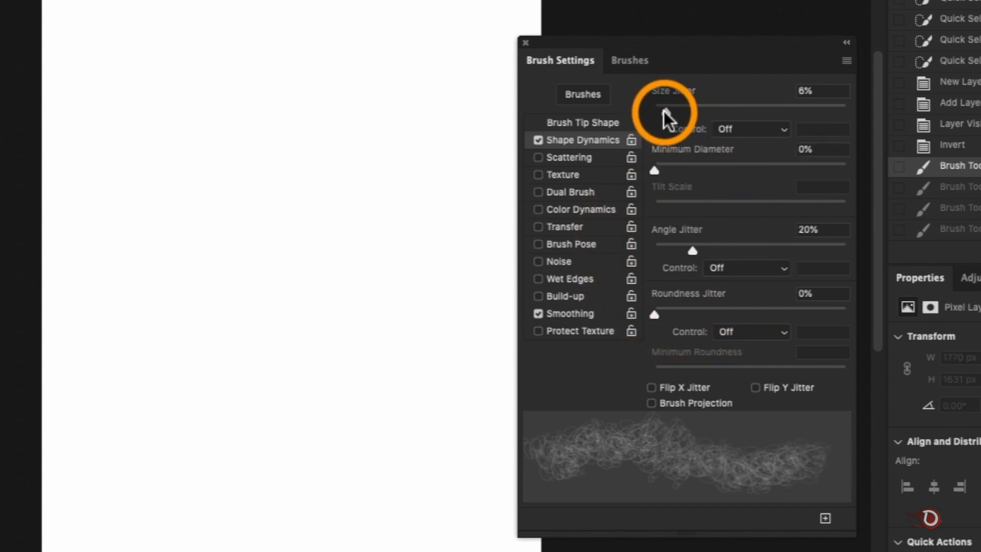
{"action": "left_click_drag", "start_coordinate": [663, 112], "coordinate": [673, 111]}
{"action": "left_click_drag", "start_coordinate": [655, 314], "coordinate": [660, 315]}
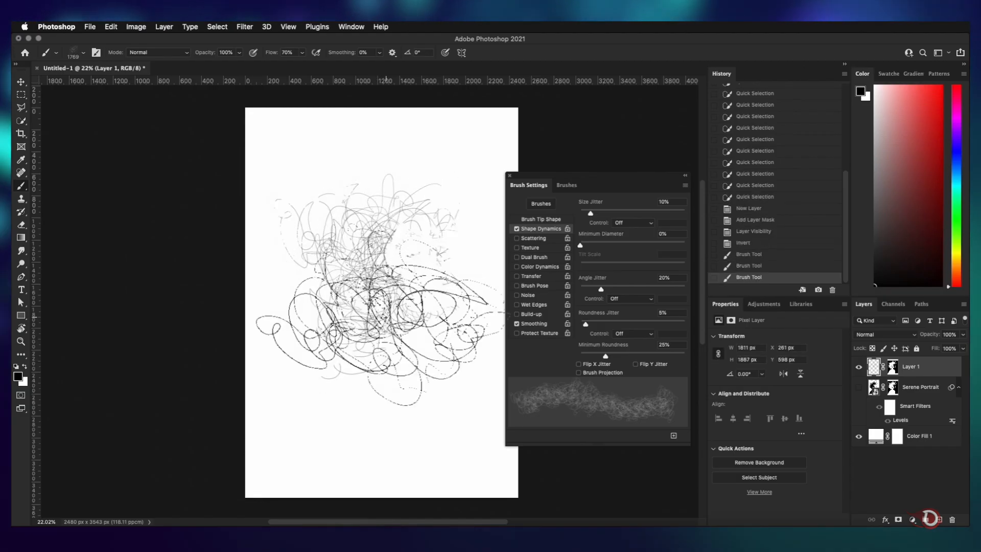
Paint 1769 px scribbles over the portrait's hair, face, neck and shoulders, and close the brush settings.
{"action": "left_click", "coordinate": [386, 317]}
{"action": "left_click", "coordinate": [439, 286]}
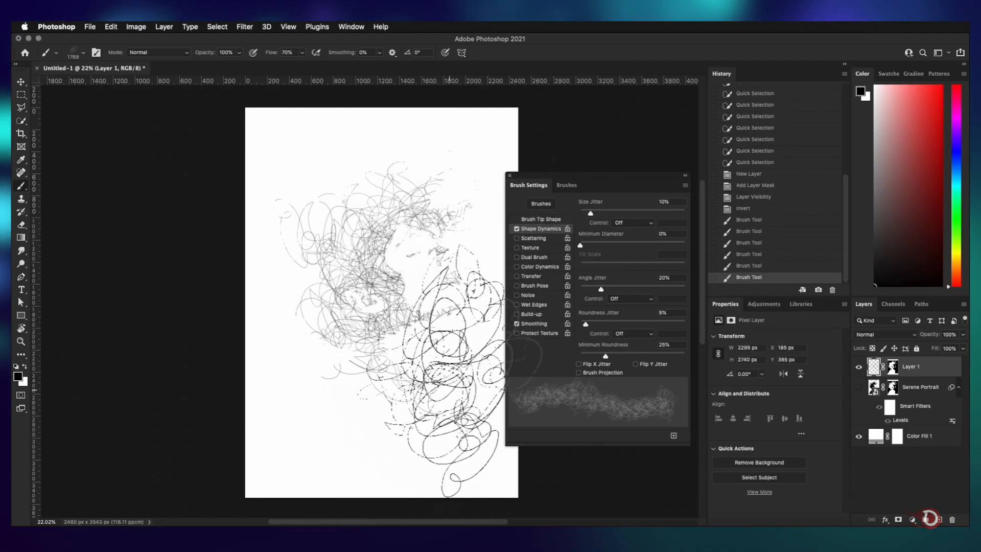
{"action": "left_click", "coordinate": [450, 370]}
{"action": "left_click", "coordinate": [383, 373]}
{"action": "left_click", "coordinate": [362, 391]}
{"action": "left_click", "coordinate": [357, 296]}
{"action": "left_click", "coordinate": [424, 240]}
{"action": "left_click", "coordinate": [399, 194]}
{"action": "left_click", "coordinate": [510, 175]}
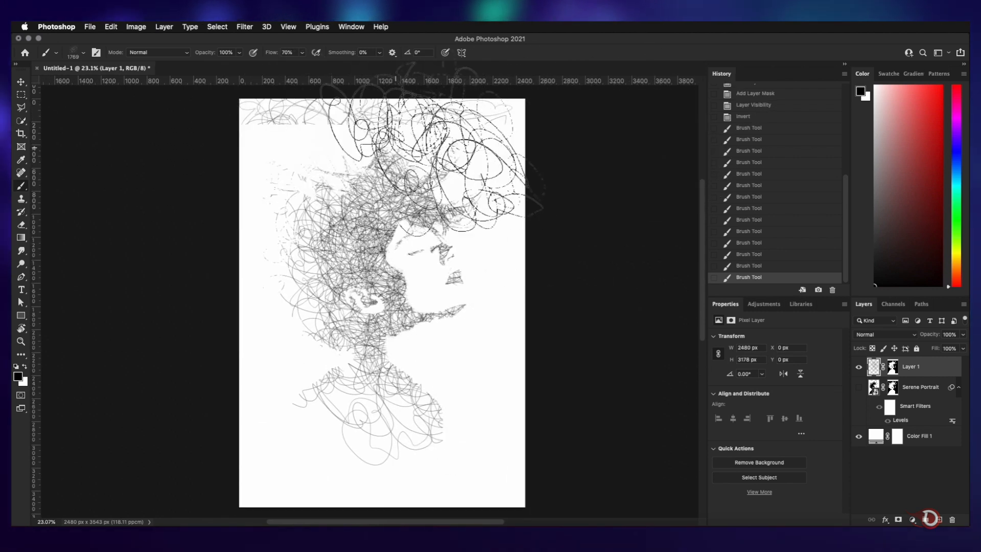
Step back and forth through the latest scribble strokes and undo the large ones above the head.
{"action": "key", "text": "super+z"}
{"action": "key", "text": "super+z"}
{"action": "key", "text": "super+z"}
{"action": "key", "text": "super+z"}
{"action": "key", "text": "super+z"}
{"action": "key", "text": "super+shift+z"}
{"action": "key", "text": "super+shift+z"}
{"action": "key", "text": "super+shift+z"}
{"action": "key", "text": "super+shift+z"}
{"action": "key", "text": "super+shift+z"}
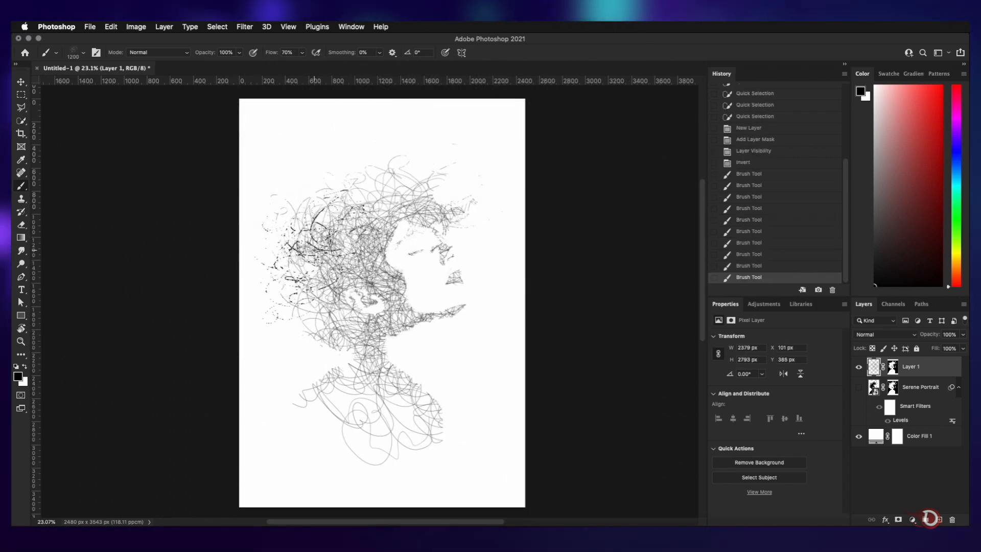
Build up the hair with smaller scribble strokes, reducing the brush from 1200 px to 700 px.
{"action": "left_click_drag", "start_coordinate": [292, 261], "coordinate": [347, 327]}
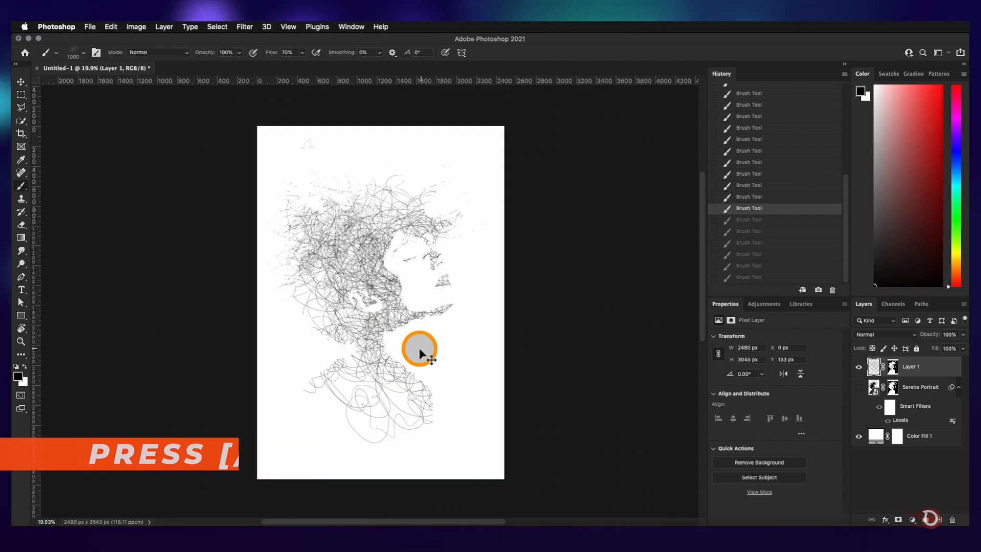
{"action": "key", "text": "super+z"}
{"action": "key", "text": "super+shift+z"}
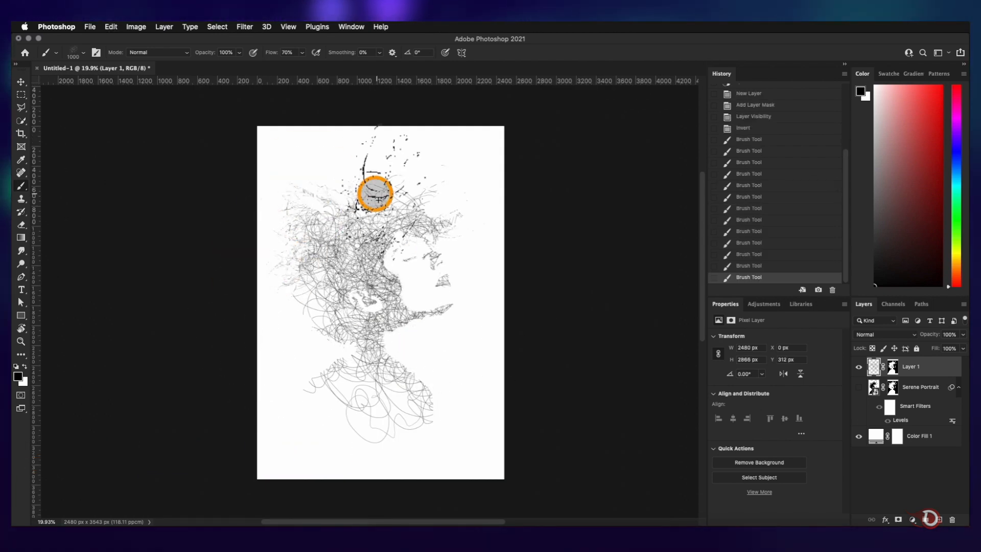
{"action": "left_click_drag", "start_coordinate": [501, 212], "coordinate": [477, 219]}
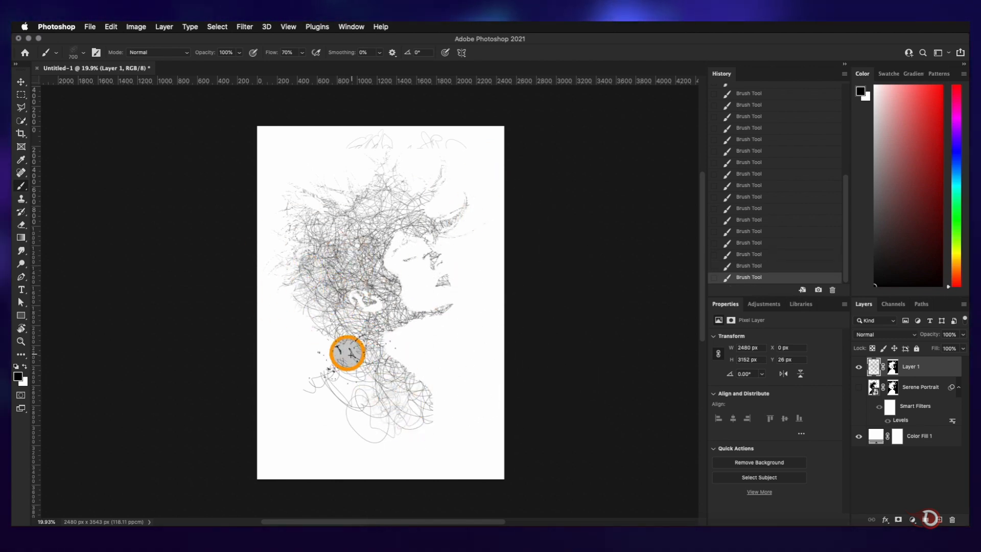
Examine the scribbled face, hair and neck up close and the portrait as a whole with the Move tool active.
{"action": "key", "text": "super+plus"}
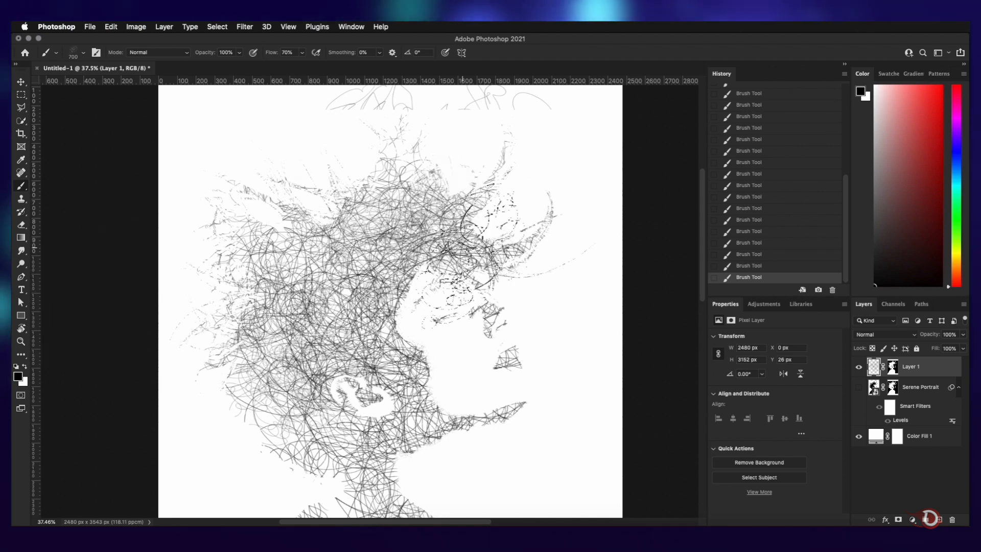
{"action": "scroll", "coordinate": [350, 343], "scroll_direction": "up", "scroll_amount": 2}
{"action": "scroll", "coordinate": [460, 285], "scroll_direction": "down", "scroll_amount": 5}
{"action": "scroll", "coordinate": [448, 292], "scroll_direction": "up", "scroll_amount": 2}
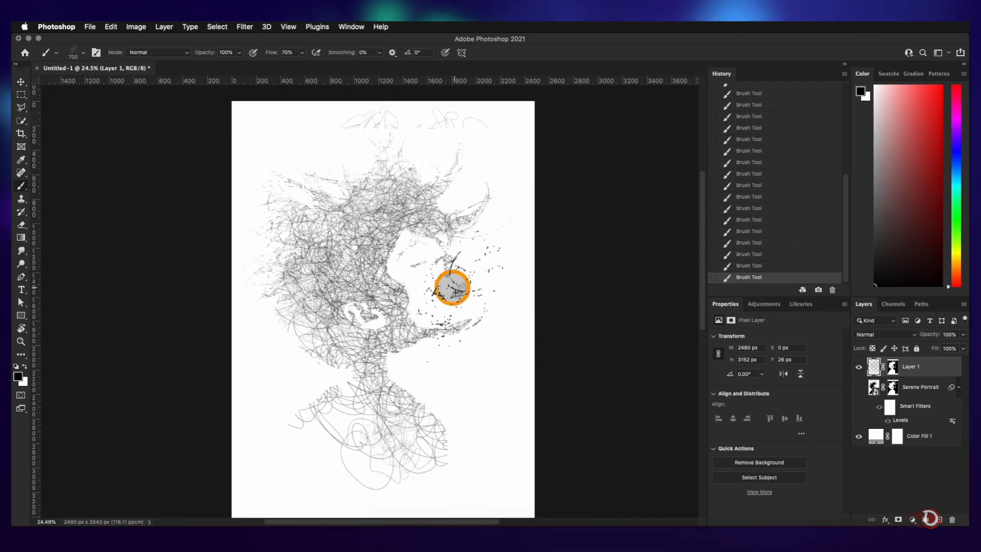
{"action": "scroll", "coordinate": [451, 286], "scroll_direction": "up", "scroll_amount": 3}
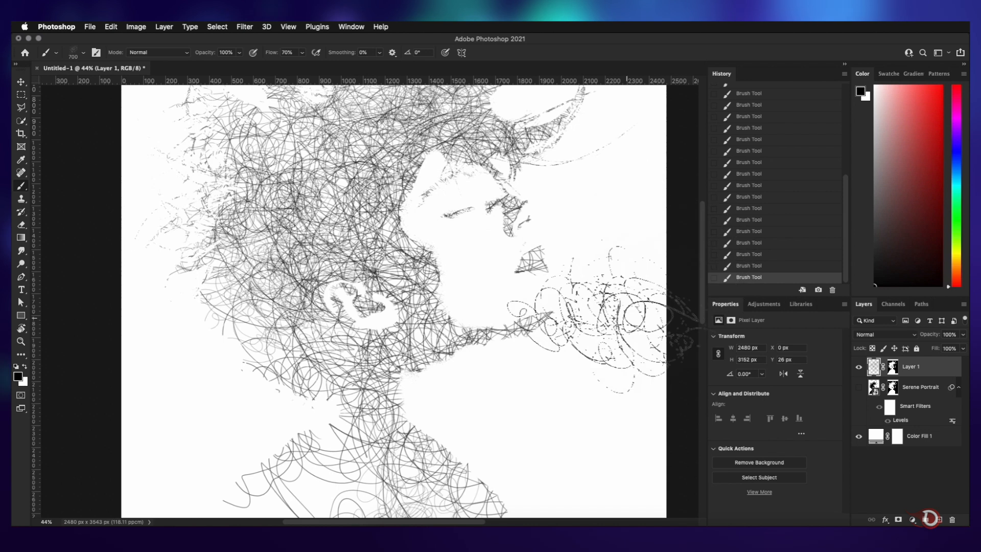
{"action": "scroll", "coordinate": [618, 319], "scroll_direction": "down", "scroll_amount": 1}
{"action": "scroll", "coordinate": [621, 316], "scroll_direction": "down", "scroll_amount": 2}
{"action": "scroll", "coordinate": [574, 357], "scroll_direction": "up", "scroll_amount": 1}
{"action": "scroll", "coordinate": [561, 363], "scroll_direction": "down", "scroll_amount": 1}
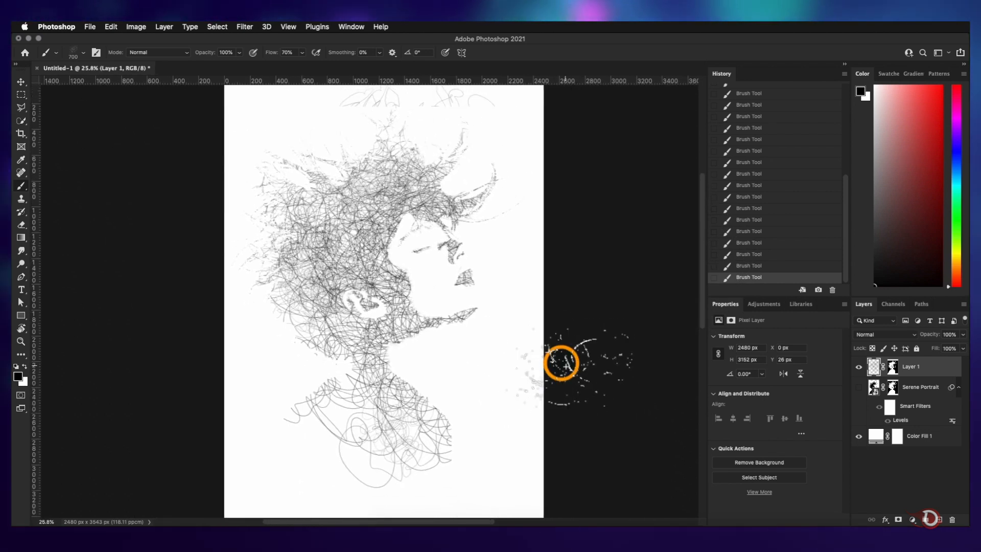
{"action": "scroll", "coordinate": [552, 368], "scroll_direction": "up", "scroll_amount": 2}
{"action": "key", "text": "v"}
{"action": "scroll", "coordinate": [554, 363], "scroll_direction": "down", "scroll_amount": 4}
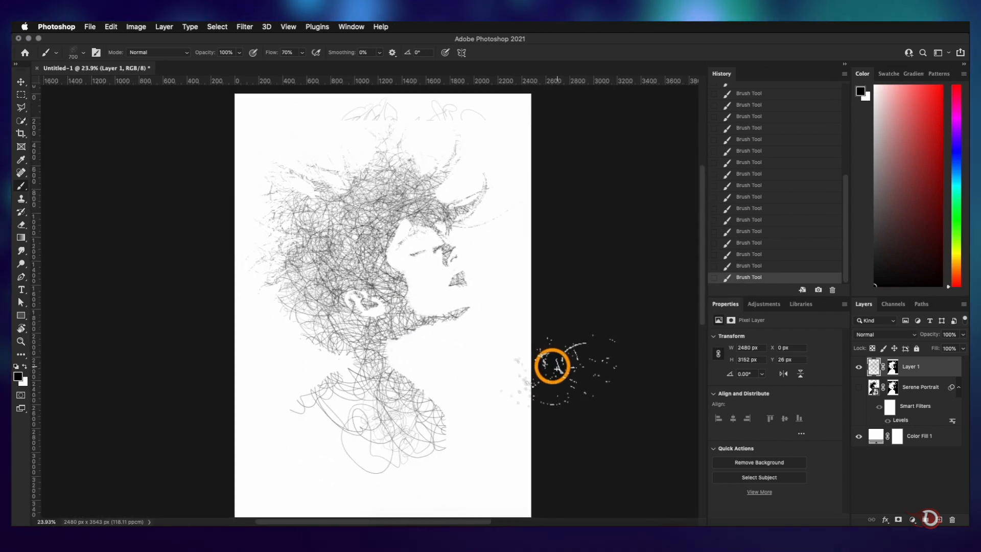
{"action": "left_click", "coordinate": [500, 276]}
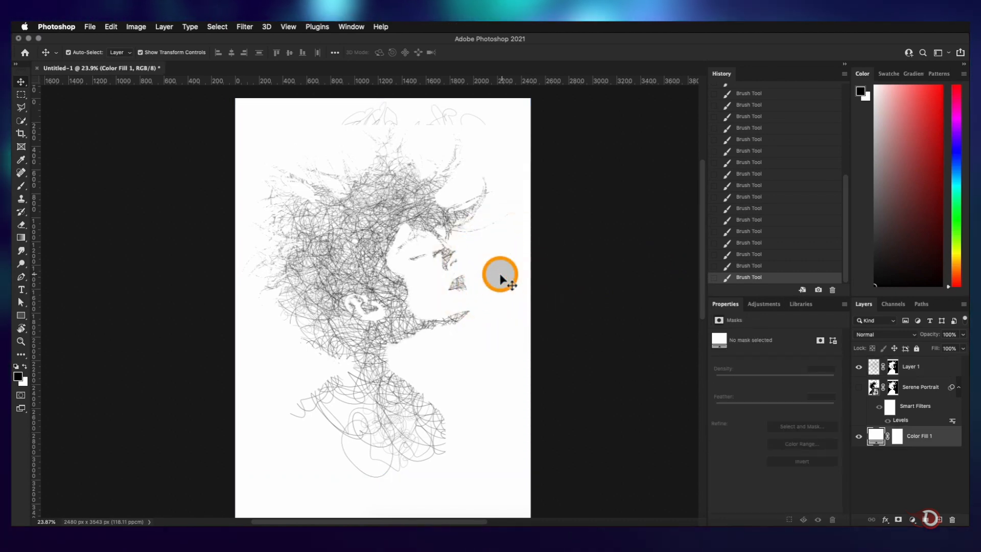
{"action": "scroll", "coordinate": [498, 276], "scroll_direction": "down", "scroll_amount": 2}
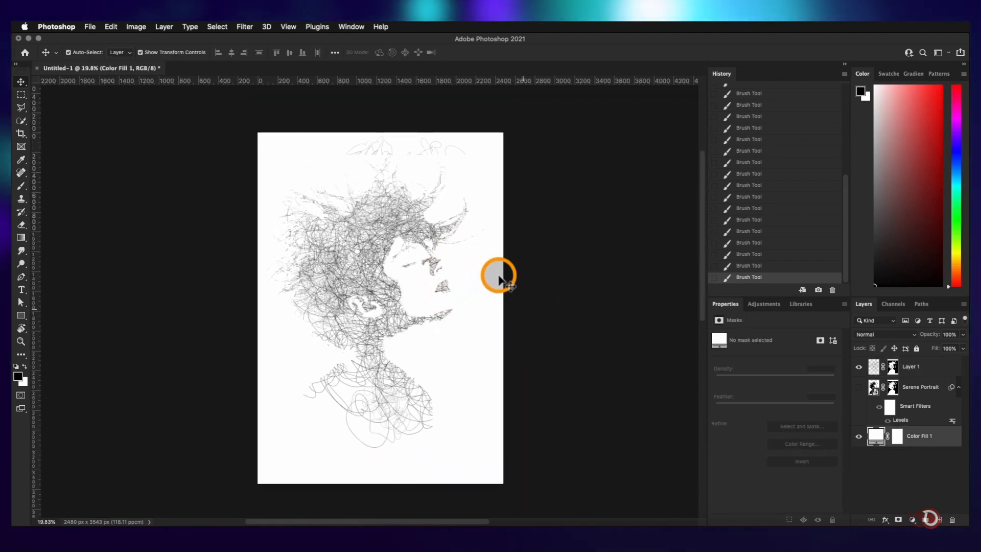
{"action": "scroll", "coordinate": [498, 276], "scroll_direction": "up", "scroll_amount": 3}
{"action": "scroll", "coordinate": [499, 278], "scroll_direction": "up", "scroll_amount": 1}
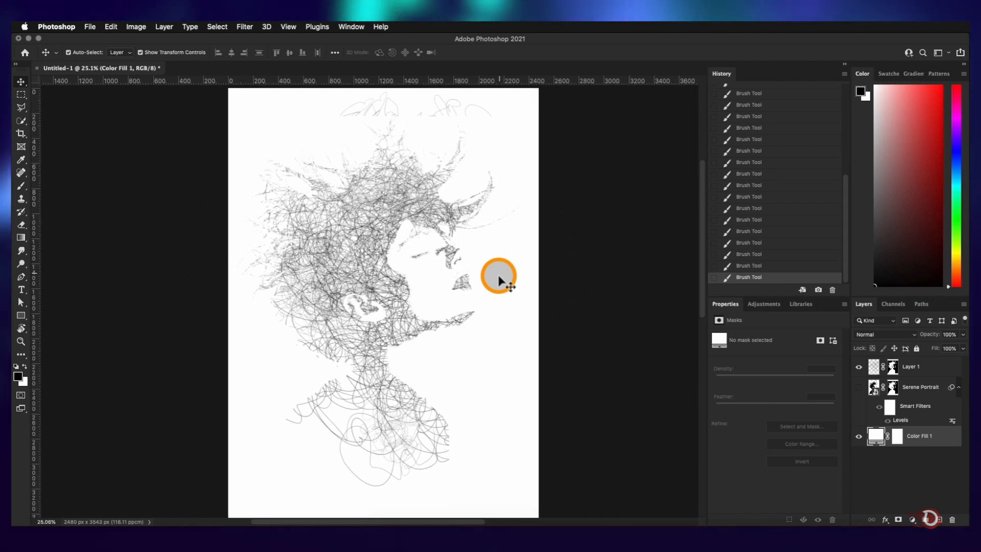
{"action": "scroll", "coordinate": [498, 278], "scroll_direction": "up", "scroll_amount": 5}
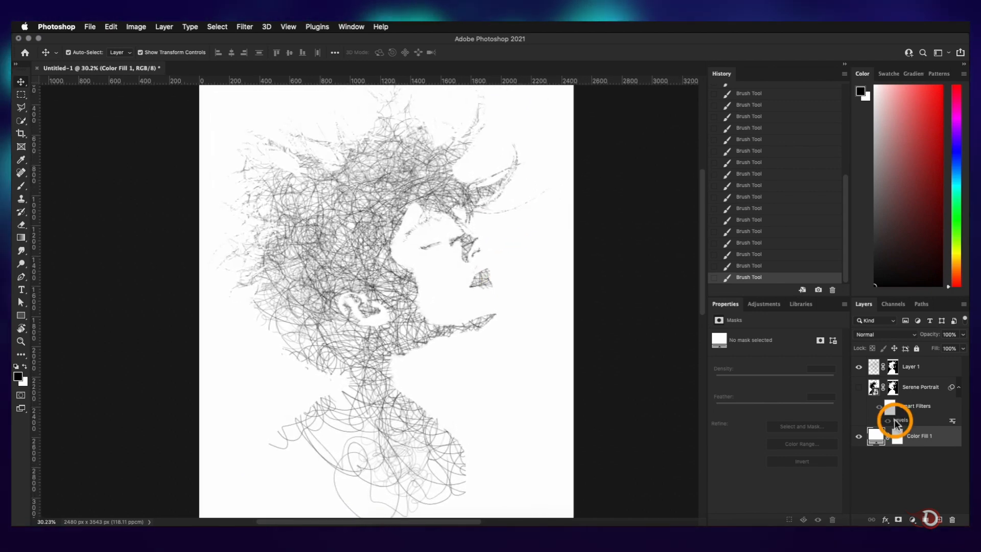
Rename Layer 1 as Scribble and convert it to a Smart Object with a new layer mask.
{"action": "double_click", "coordinate": [909, 367]}
{"action": "type", "text": "Sc"}
{"action": "scroll", "coordinate": [374, 339], "scroll_direction": "up", "scroll_amount": 10}
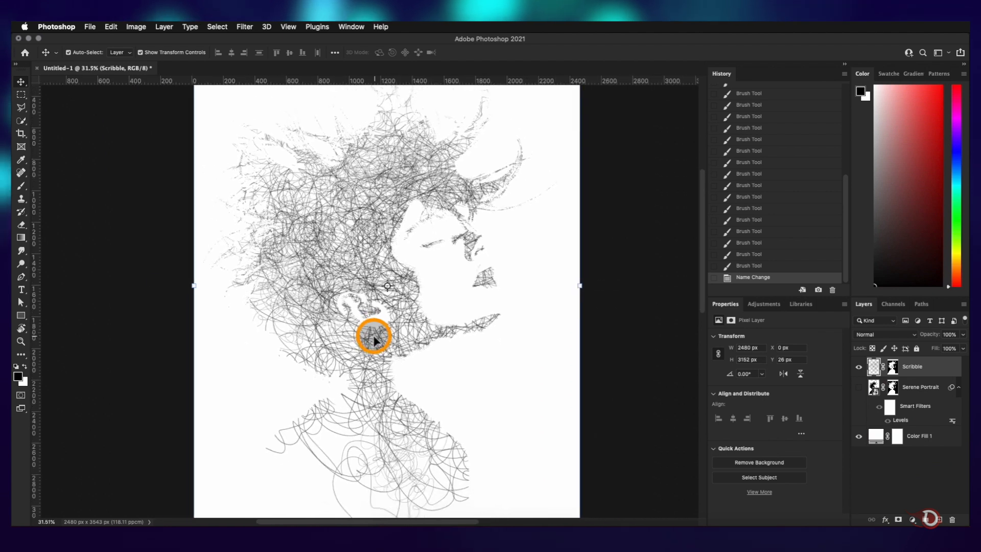
{"action": "scroll", "coordinate": [409, 258], "scroll_direction": "down", "scroll_amount": 10}
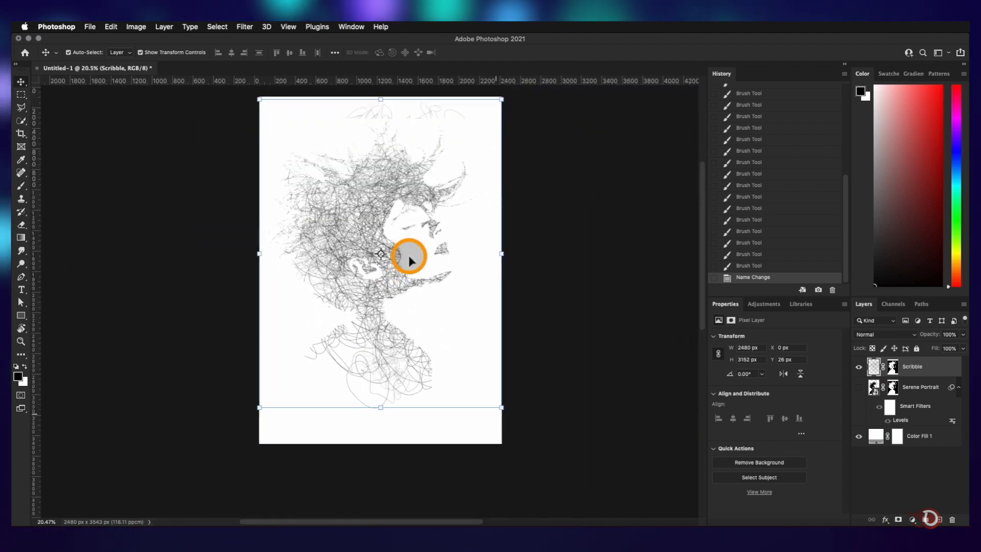
{"action": "right_click", "coordinate": [914, 366]}
{"action": "left_click", "coordinate": [933, 226]}
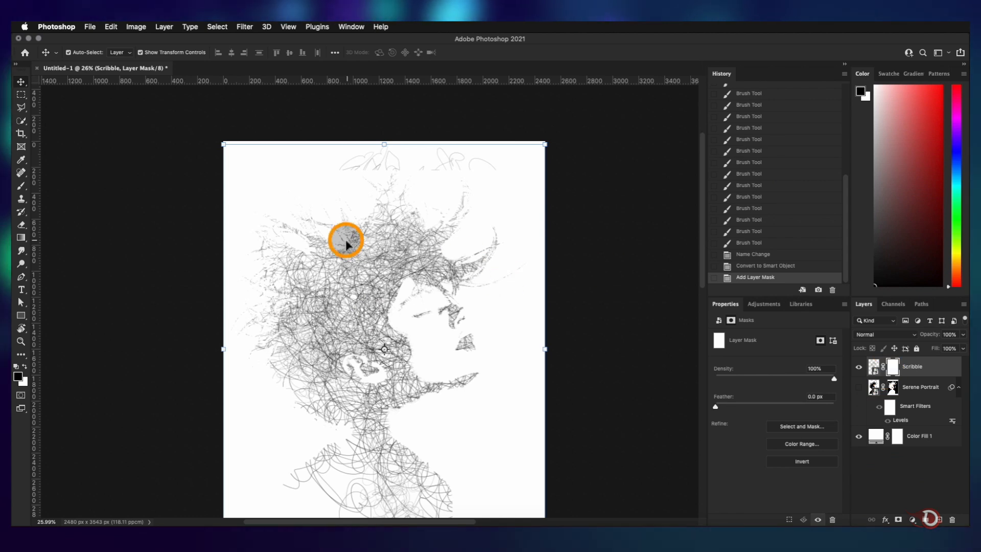
Switch to the Brush tool with the Hard Round brush and reduce its size to 250 px.
{"action": "key", "text": "b"}
{"action": "right_click", "coordinate": [384, 205]}
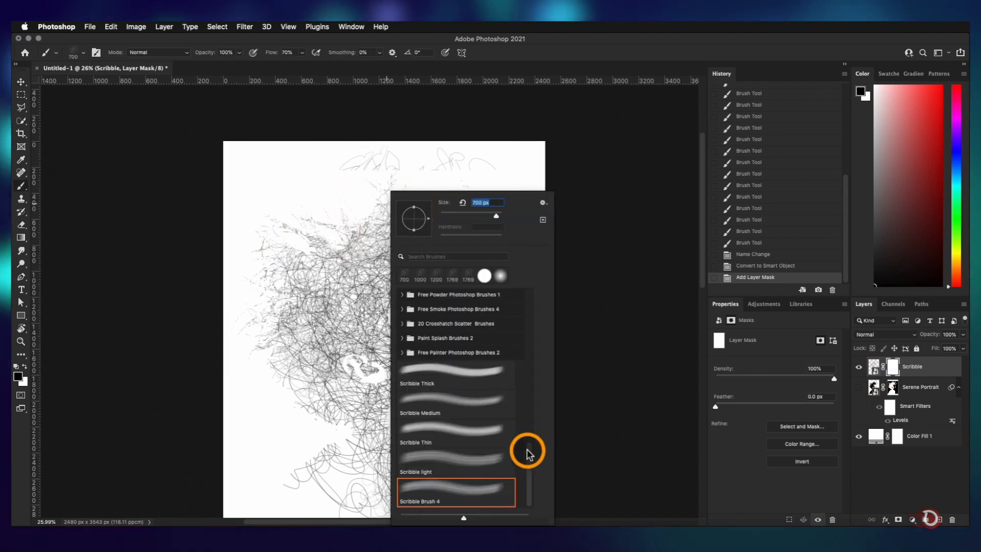
{"action": "left_click_drag", "start_coordinate": [527, 453], "coordinate": [525, 293]}
{"action": "double_click", "coordinate": [499, 346]}
{"action": "key", "text": "bracketleft"}
{"action": "key", "text": "bracketleft"}
{"action": "key", "text": "bracketleft"}
{"action": "key", "text": "bracketleft"}
{"action": "key", "text": "bracketleft"}
{"action": "key", "text": "bracketleft"}
{"action": "key", "text": "bracketleft"}
{"action": "key", "text": "bracketleft"}
Paint black on the Scribble layer's mask to hide the stray scribbles above the head.
{"action": "mouse_move", "coordinate": [449, 143]}
{"action": "left_mouse_down"}
{"action": "mouse_move", "coordinate": [409, 136]}
{"action": "mouse_move", "coordinate": [363, 157]}
{"action": "mouse_move", "coordinate": [541, 158]}
{"action": "left_mouse_up"}
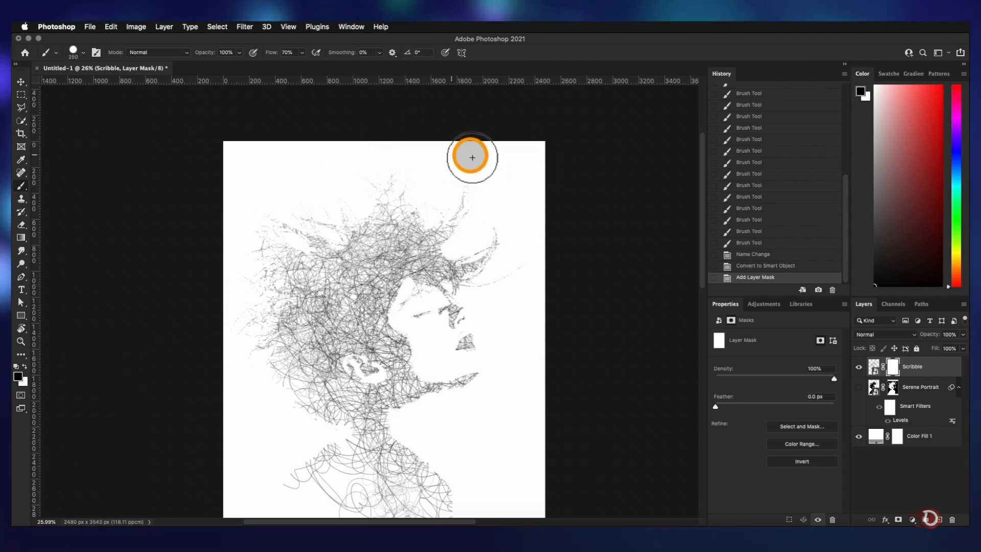
{"action": "scroll", "coordinate": [311, 153], "scroll_direction": "down", "scroll_amount": 2}
{"action": "mouse_move", "coordinate": [350, 284]}
{"action": "left_mouse_down"}
{"action": "mouse_move", "coordinate": [289, 308]}
{"action": "mouse_move", "coordinate": [278, 196]}
{"action": "left_mouse_up"}
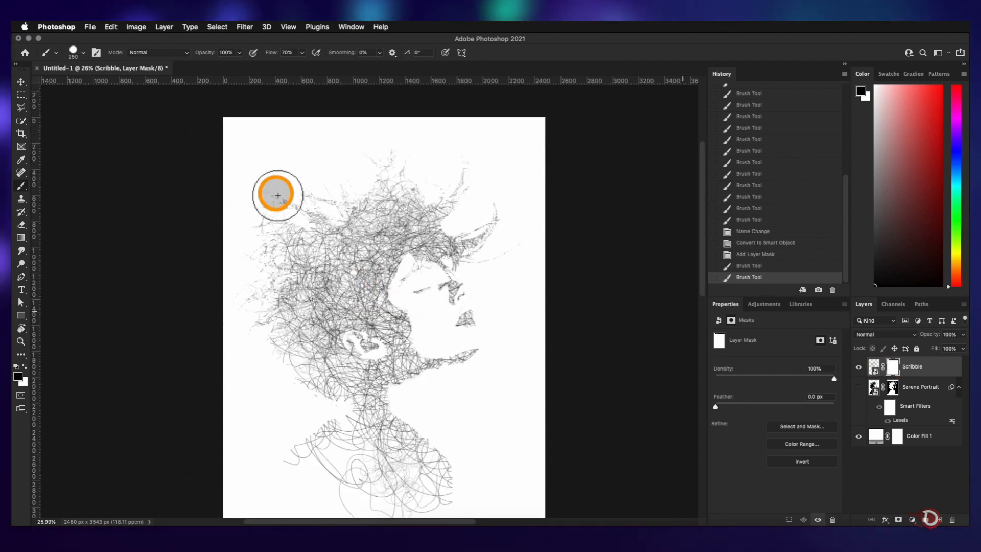
Add a new layer above the Scribble layer.
{"action": "scroll", "coordinate": [368, 325], "scroll_direction": "up", "scroll_amount": 6}
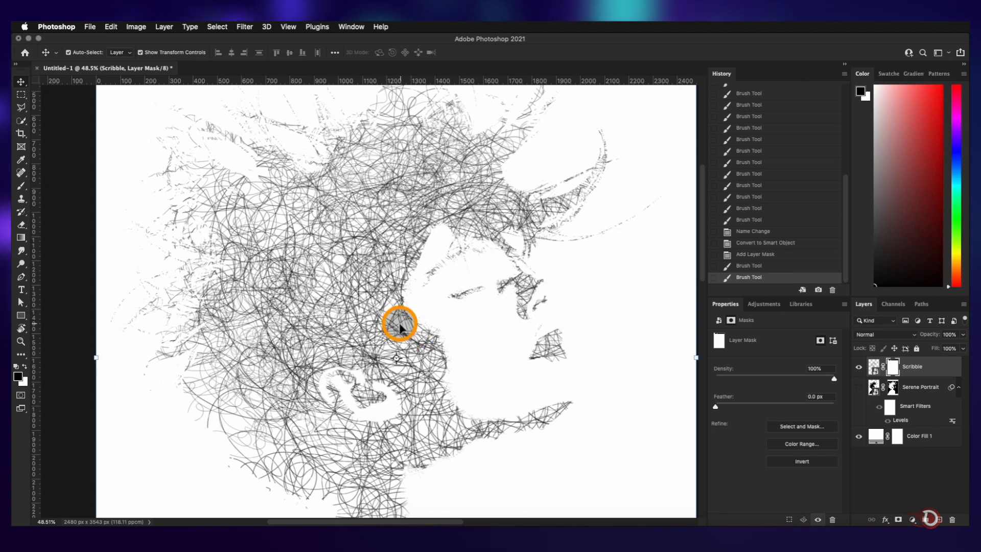
{"action": "scroll", "coordinate": [399, 327], "scroll_direction": "down", "scroll_amount": 1}
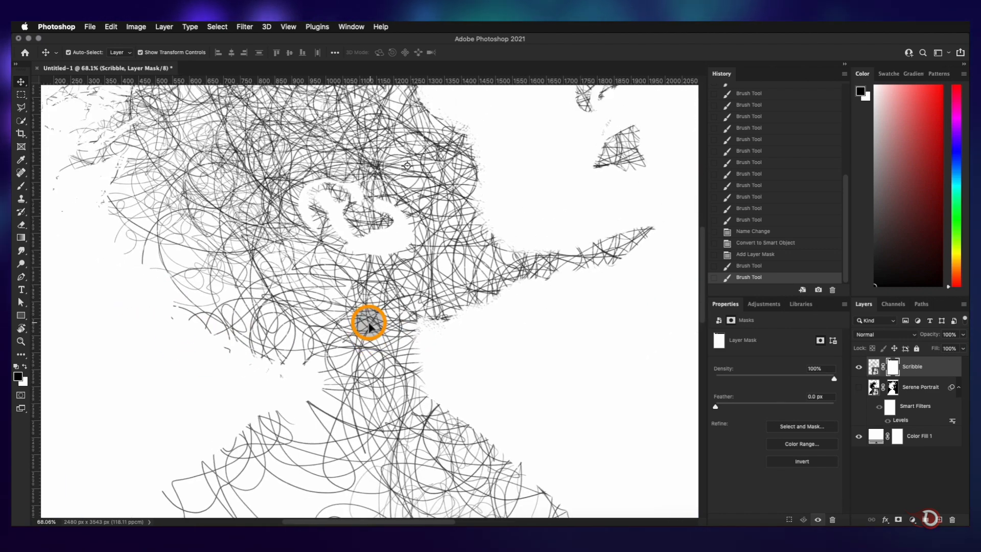
{"action": "scroll", "coordinate": [368, 322], "scroll_direction": "down", "scroll_amount": 5}
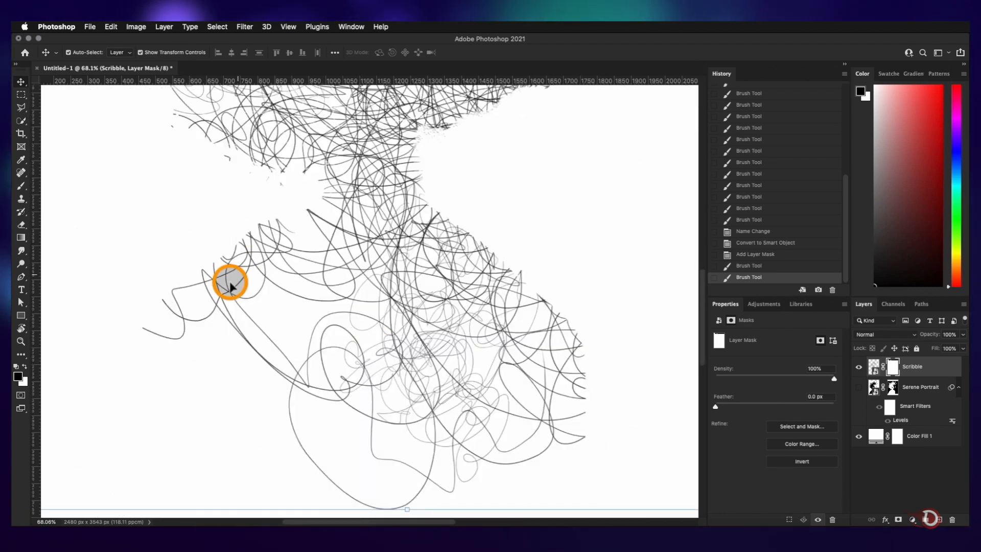
{"action": "scroll", "coordinate": [328, 281], "scroll_direction": "down", "scroll_amount": 5}
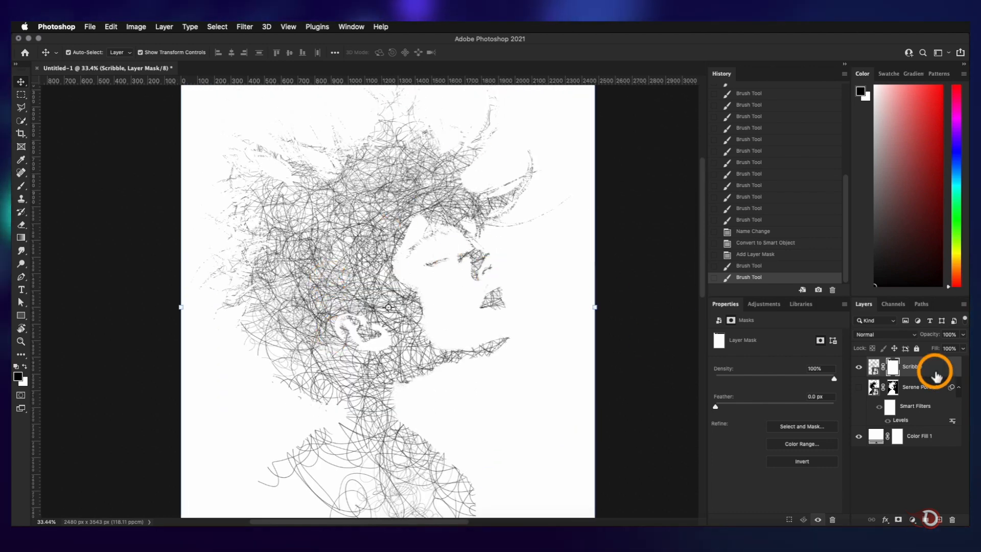
{"action": "left_click", "coordinate": [936, 377]}
{"action": "left_click", "coordinate": [938, 519]}
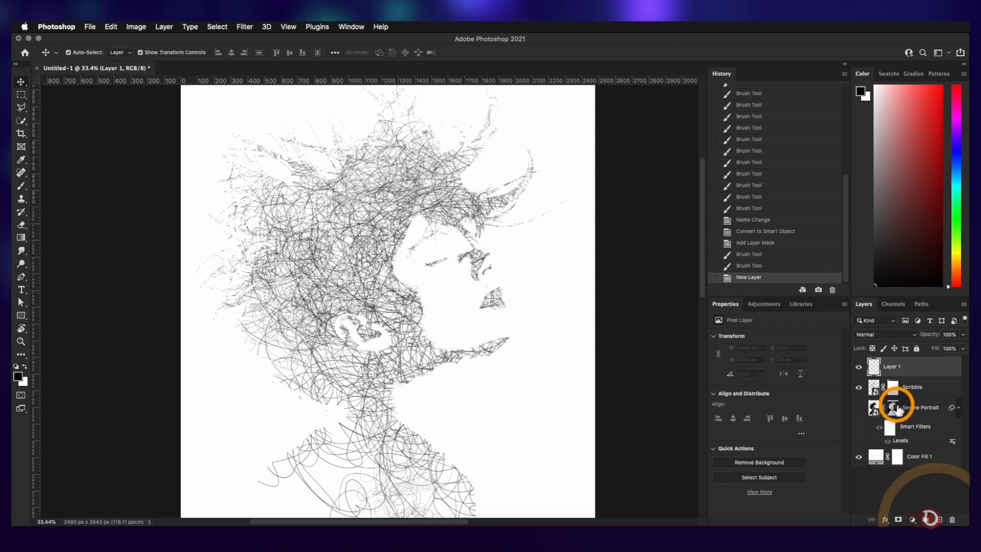
Choose the Hard Round Pressure Size brush for painting on the new layer.
{"action": "right_click", "coordinate": [431, 223]}
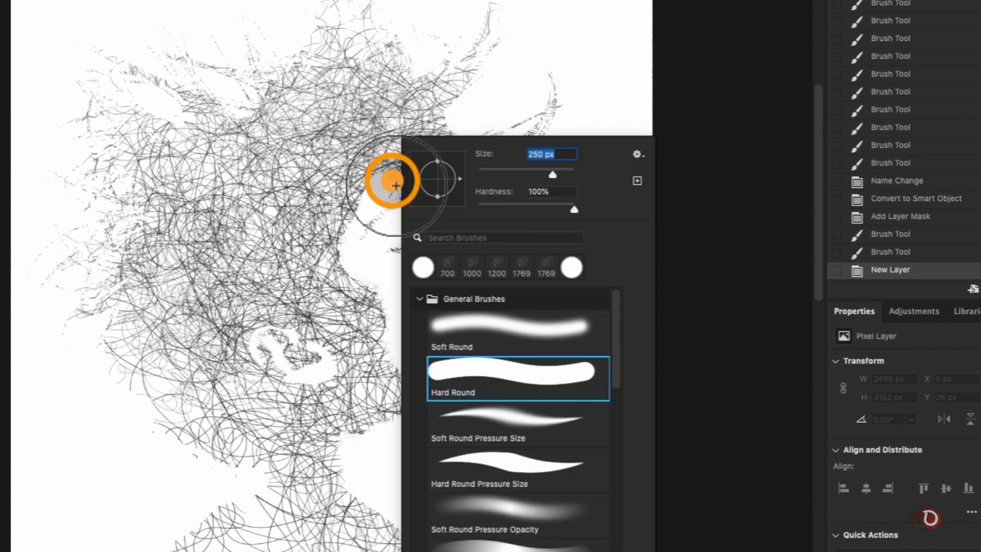
{"action": "scroll", "coordinate": [611, 345], "scroll_direction": "down", "scroll_amount": 3}
{"action": "left_click", "coordinate": [547, 392]}
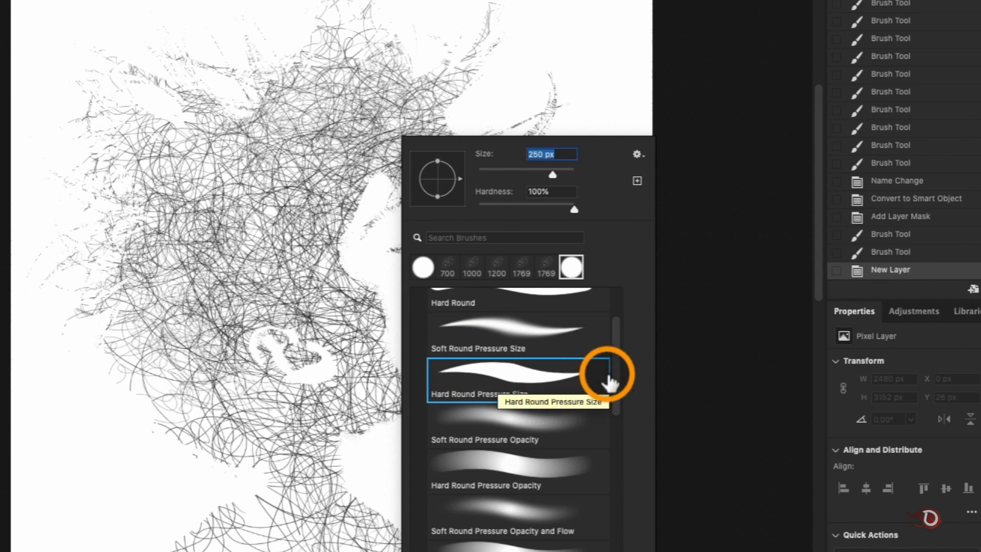
{"action": "left_click", "coordinate": [379, 249]}
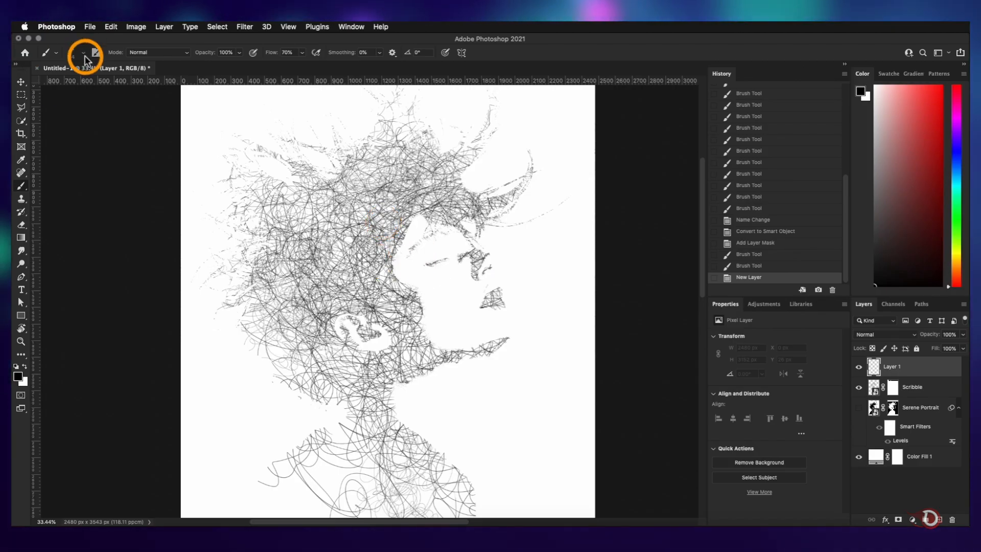
Draw fine scribbled strokes along the cheek, jawline and temple hairline edges on Layer 1.
{"action": "scroll", "coordinate": [543, 405], "scroll_direction": "up", "scroll_amount": 10}
{"action": "mouse_move", "coordinate": [418, 346]}
{"action": "left_mouse_down"}
{"action": "mouse_move", "coordinate": [442, 320]}
{"action": "mouse_move", "coordinate": [425, 296]}
{"action": "mouse_move", "coordinate": [421, 242]}
{"action": "mouse_move", "coordinate": [436, 335]}
{"action": "mouse_move", "coordinate": [410, 354]}
{"action": "mouse_move", "coordinate": [509, 423]}
{"action": "mouse_move", "coordinate": [633, 415]}
{"action": "mouse_move", "coordinate": [677, 403]}
{"action": "left_mouse_up"}
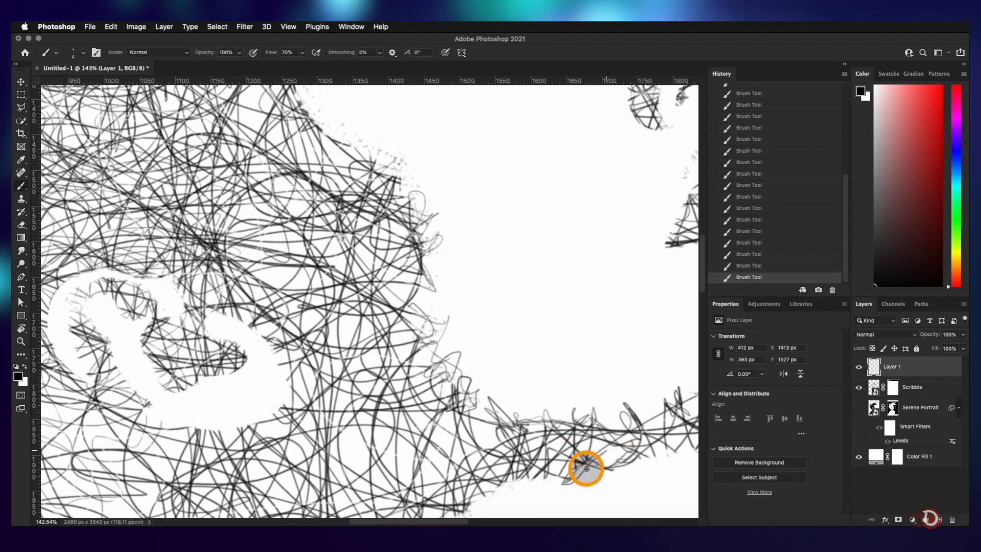
{"action": "left_click_drag", "start_coordinate": [373, 170], "coordinate": [418, 164]}
{"action": "scroll", "coordinate": [418, 163], "scroll_direction": "up", "scroll_amount": 5}
{"action": "mouse_move", "coordinate": [385, 339]}
{"action": "left_mouse_down"}
{"action": "mouse_move", "coordinate": [344, 283]}
{"action": "mouse_move", "coordinate": [344, 250]}
{"action": "mouse_move", "coordinate": [380, 217]}
{"action": "mouse_move", "coordinate": [410, 152]}
{"action": "mouse_move", "coordinate": [416, 174]}
{"action": "mouse_move", "coordinate": [459, 138]}
{"action": "mouse_move", "coordinate": [468, 217]}
{"action": "mouse_move", "coordinate": [409, 289]}
{"action": "mouse_move", "coordinate": [458, 259]}
{"action": "left_mouse_up"}
{"action": "scroll", "coordinate": [408, 151], "scroll_direction": "up", "scroll_amount": 3}
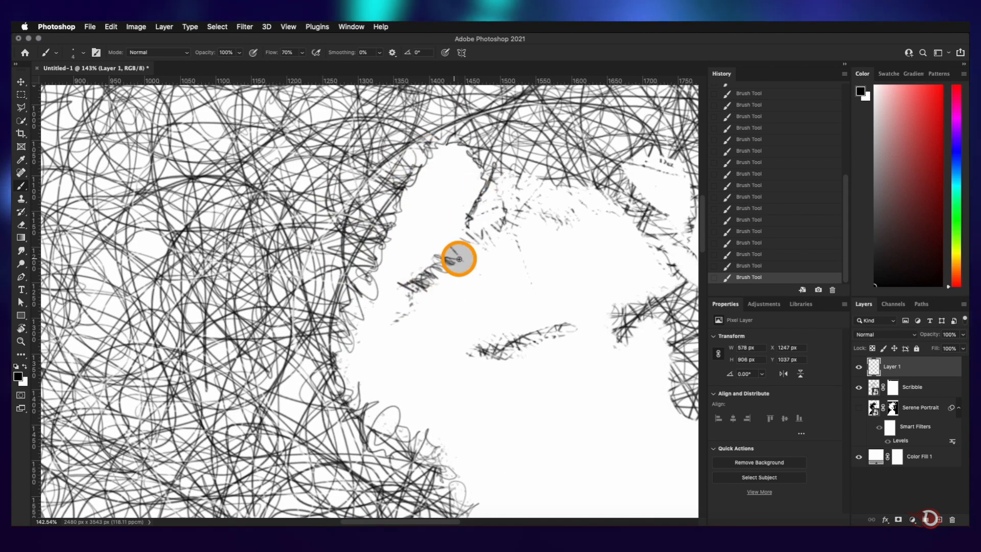
Scribble fine strokes over the eyebrows, closed eye, nose shadow and lips to define the face details.
{"action": "mouse_move", "coordinate": [508, 224]}
{"action": "left_mouse_down"}
{"action": "mouse_move", "coordinate": [418, 251]}
{"action": "mouse_move", "coordinate": [328, 247]}
{"action": "left_mouse_up"}
{"action": "left_click_drag", "start_coordinate": [401, 217], "coordinate": [501, 244]}
{"action": "left_click_drag", "start_coordinate": [526, 342], "coordinate": [512, 307]}
{"action": "left_click_drag", "start_coordinate": [443, 307], "coordinate": [477, 296]}
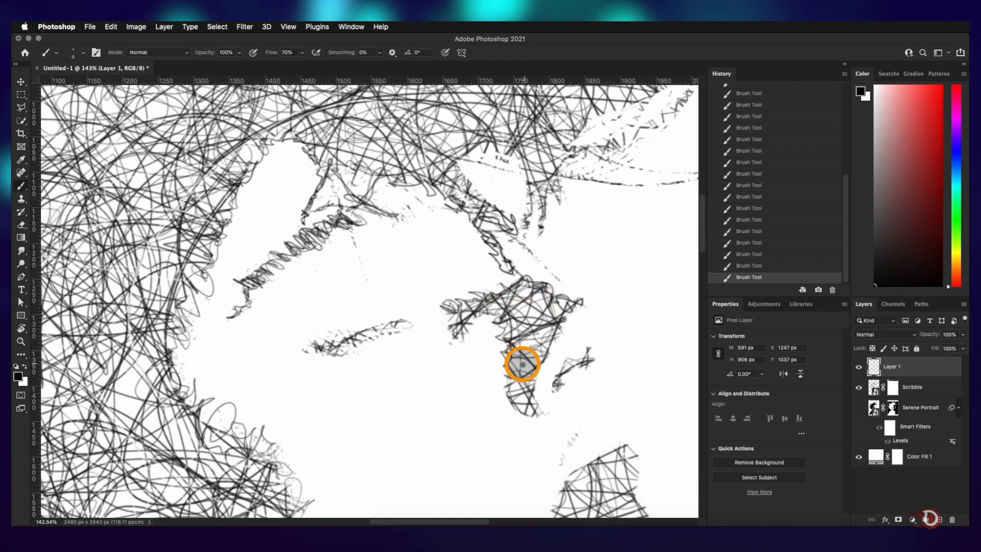
{"action": "scroll", "coordinate": [583, 305], "scroll_direction": "down", "scroll_amount": 3}
{"action": "left_click_drag", "start_coordinate": [560, 289], "coordinate": [528, 381]}
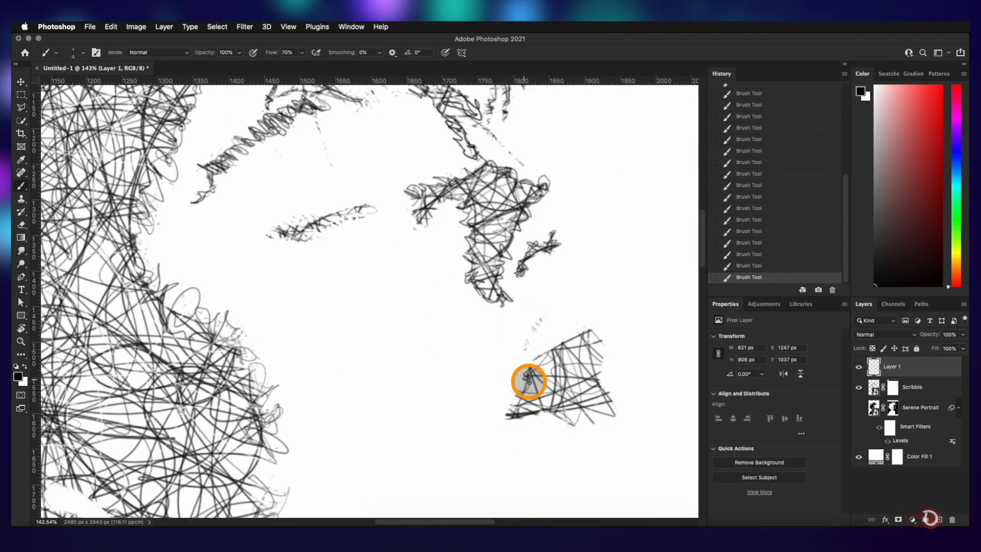
{"action": "left_click_drag", "start_coordinate": [552, 343], "coordinate": [536, 289]}
{"action": "scroll", "coordinate": [508, 342], "scroll_direction": "up", "scroll_amount": 3}
{"action": "scroll", "coordinate": [507, 342], "scroll_direction": "left", "scroll_amount": 3}
{"action": "mouse_move", "coordinate": [352, 309]}
{"action": "left_mouse_down"}
{"action": "mouse_move", "coordinate": [519, 301]}
{"action": "mouse_move", "coordinate": [418, 372]}
{"action": "mouse_move", "coordinate": [373, 368]}
{"action": "left_mouse_up"}
Scribble small loops along the underside of the jaw and the upper neck edge.
{"action": "scroll", "coordinate": [357, 296], "scroll_direction": "down", "scroll_amount": 5}
{"action": "scroll", "coordinate": [357, 296], "scroll_direction": "right", "scroll_amount": 3}
{"action": "scroll", "coordinate": [365, 337], "scroll_direction": "down", "scroll_amount": 5}
{"action": "scroll", "coordinate": [365, 337], "scroll_direction": "left", "scroll_amount": 5}
{"action": "mouse_move", "coordinate": [477, 285]}
{"action": "left_mouse_down"}
{"action": "mouse_move", "coordinate": [612, 232]}
{"action": "mouse_move", "coordinate": [388, 326]}
{"action": "mouse_move", "coordinate": [357, 354]}
{"action": "mouse_move", "coordinate": [336, 352]}
{"action": "mouse_move", "coordinate": [350, 352]}
{"action": "mouse_move", "coordinate": [347, 373]}
{"action": "mouse_move", "coordinate": [324, 317]}
{"action": "left_mouse_up"}
{"action": "scroll", "coordinate": [322, 345], "scroll_direction": "down", "scroll_amount": 3}
{"action": "scroll", "coordinate": [323, 317], "scroll_direction": "down", "scroll_amount": 2}
Scribble around the ear's inner and outer edges and the forehead hairline, undoing one misplaced stroke.
{"action": "mouse_move", "coordinate": [466, 329]}
{"action": "left_mouse_down"}
{"action": "mouse_move", "coordinate": [453, 381]}
{"action": "mouse_move", "coordinate": [412, 396]}
{"action": "mouse_move", "coordinate": [366, 365]}
{"action": "left_mouse_up"}
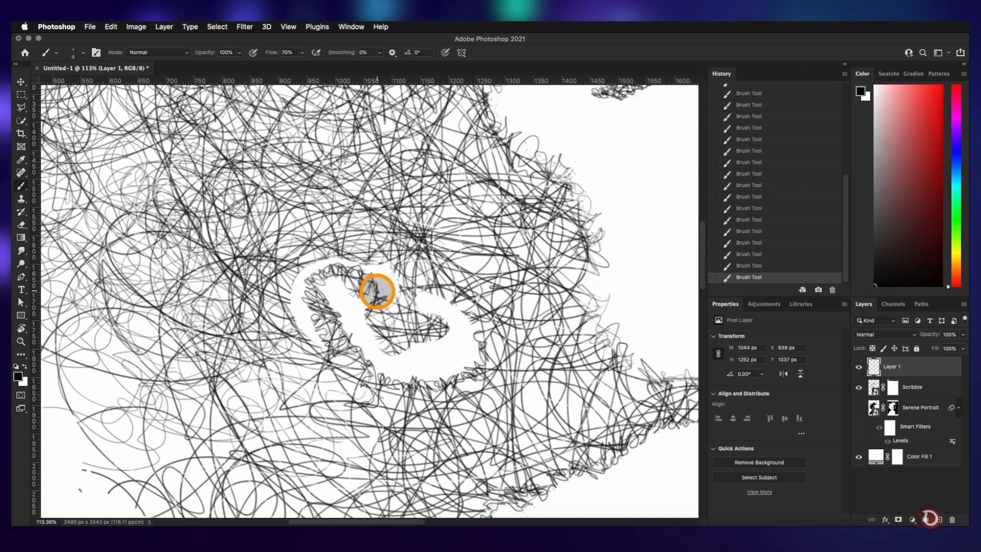
{"action": "scroll", "coordinate": [400, 288], "scroll_direction": "up", "scroll_amount": 2}
{"action": "mouse_move", "coordinate": [213, 225]}
{"action": "left_mouse_down"}
{"action": "mouse_move", "coordinate": [273, 304]}
{"action": "mouse_move", "coordinate": [296, 366]}
{"action": "mouse_move", "coordinate": [293, 257]}
{"action": "mouse_move", "coordinate": [361, 246]}
{"action": "mouse_move", "coordinate": [329, 248]}
{"action": "left_mouse_up"}
{"action": "mouse_move", "coordinate": [460, 174]}
{"action": "left_mouse_down"}
{"action": "mouse_move", "coordinate": [300, 281]}
{"action": "mouse_move", "coordinate": [298, 340]}
{"action": "left_mouse_up"}
{"action": "key", "text": "super+z"}
{"action": "mouse_move", "coordinate": [364, 287]}
{"action": "left_mouse_down"}
{"action": "mouse_move", "coordinate": [358, 280]}
{"action": "mouse_move", "coordinate": [377, 312]}
{"action": "left_mouse_up"}
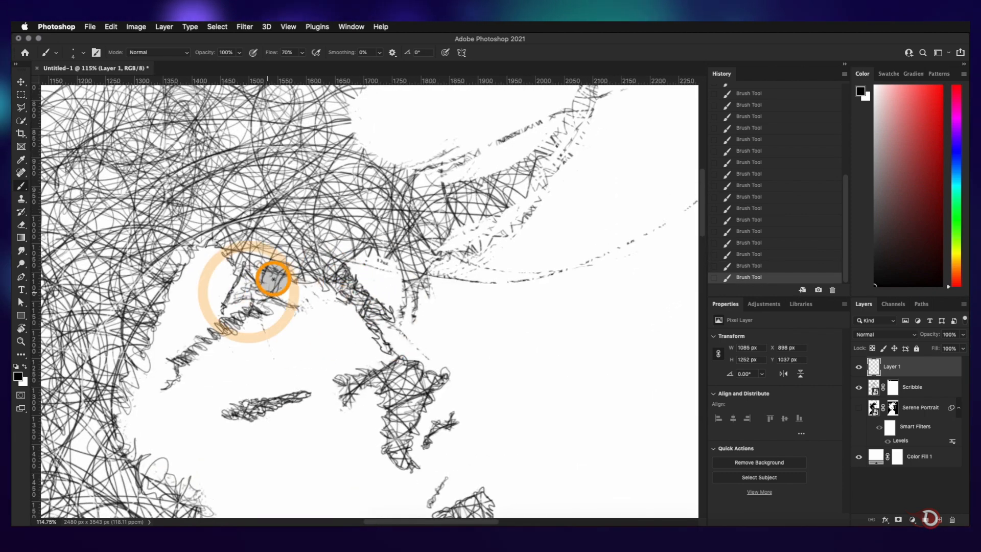
Scribble small loops down the front edge of the neck and shoulder, undoing the stray strokes.
{"action": "scroll", "coordinate": [295, 269], "scroll_direction": "down", "scroll_amount": 5}
{"action": "left_click_drag", "start_coordinate": [409, 249], "coordinate": [238, 167]}
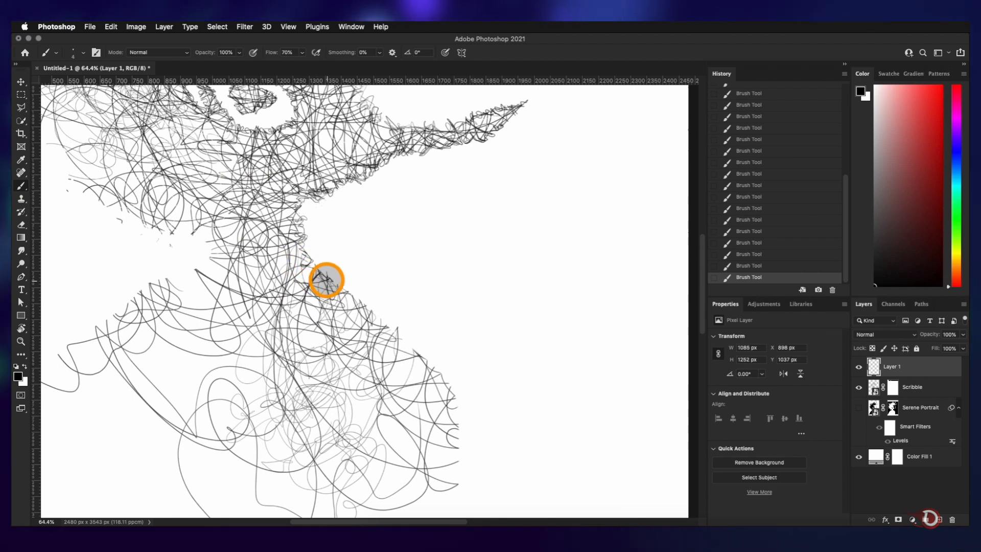
{"action": "mouse_move", "coordinate": [379, 329]}
{"action": "left_mouse_down"}
{"action": "mouse_move", "coordinate": [401, 322]}
{"action": "mouse_move", "coordinate": [389, 369]}
{"action": "mouse_move", "coordinate": [438, 357]}
{"action": "mouse_move", "coordinate": [393, 344]}
{"action": "left_mouse_up"}
{"action": "key", "text": "ctrl+z"}
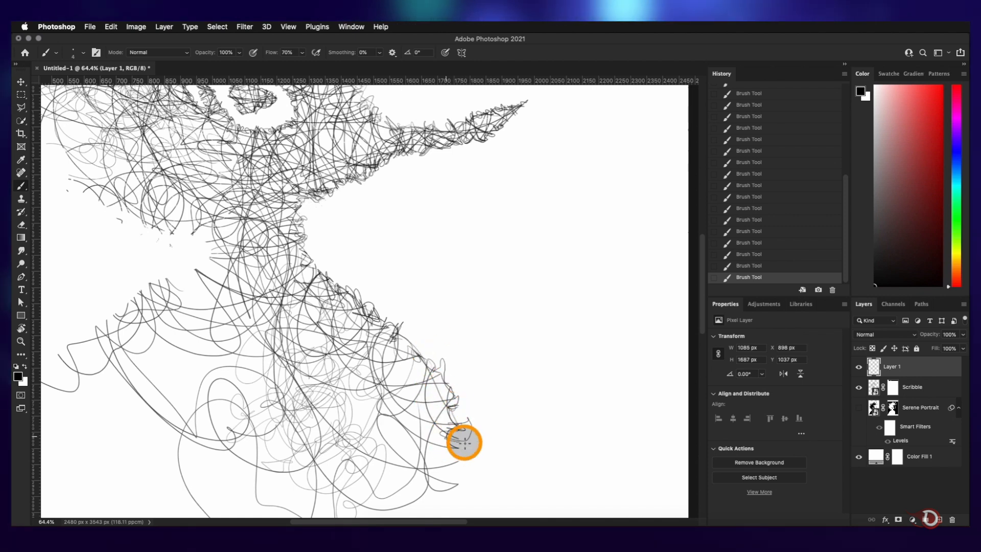
{"action": "key", "text": "super+z"}
{"action": "mouse_move", "coordinate": [385, 398]}
{"action": "left_mouse_down"}
{"action": "mouse_move", "coordinate": [368, 368]}
{"action": "mouse_move", "coordinate": [431, 381]}
{"action": "left_mouse_up"}
Draw loose loops along the back shoulder and one large open loop in front of the front shoulder.
{"action": "scroll", "coordinate": [431, 381], "scroll_direction": "down", "scroll_amount": 10}
{"action": "scroll", "coordinate": [433, 386], "scroll_direction": "up", "scroll_amount": 4}
{"action": "key", "text": "super+z"}
{"action": "mouse_move", "coordinate": [401, 352]}
{"action": "left_mouse_down"}
{"action": "mouse_move", "coordinate": [391, 382]}
{"action": "mouse_move", "coordinate": [407, 332]}
{"action": "mouse_move", "coordinate": [355, 352]}
{"action": "left_mouse_up"}
{"action": "scroll", "coordinate": [354, 352], "scroll_direction": "up", "scroll_amount": 5}
{"action": "mouse_move", "coordinate": [330, 424]}
{"action": "left_mouse_down"}
{"action": "mouse_move", "coordinate": [358, 393]}
{"action": "mouse_move", "coordinate": [419, 381]}
{"action": "mouse_move", "coordinate": [429, 320]}
{"action": "mouse_move", "coordinate": [448, 351]}
{"action": "mouse_move", "coordinate": [474, 335]}
{"action": "left_mouse_up"}
{"action": "scroll", "coordinate": [475, 334], "scroll_direction": "down", "scroll_amount": 6}
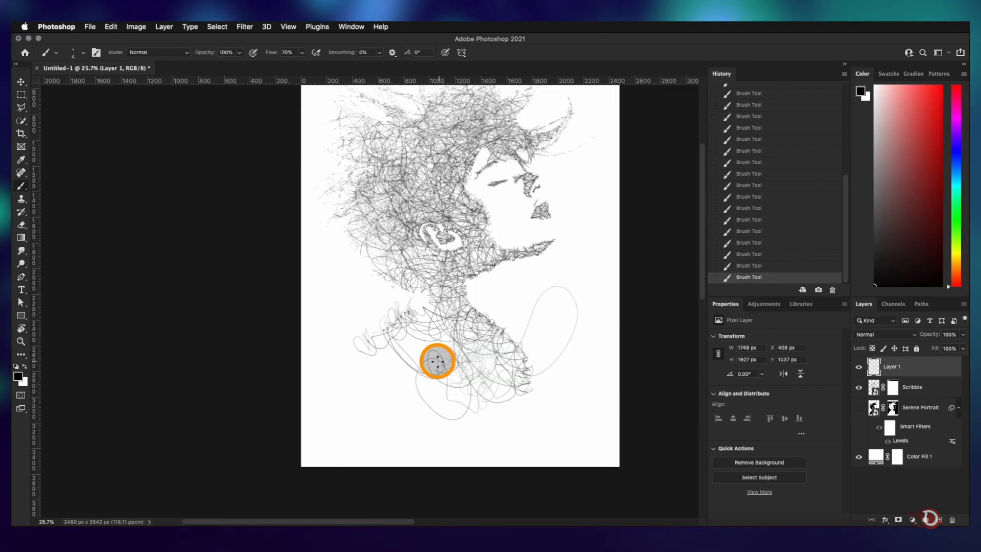
Draw loose looping strokes around the nape where the hair meets the neck.
{"action": "scroll", "coordinate": [438, 333], "scroll_direction": "up", "scroll_amount": 5}
{"action": "scroll", "coordinate": [438, 332], "scroll_direction": "down", "scroll_amount": 1}
{"action": "mouse_move", "coordinate": [487, 399]}
{"action": "left_mouse_down"}
{"action": "mouse_move", "coordinate": [487, 371]}
{"action": "mouse_move", "coordinate": [433, 368]}
{"action": "mouse_move", "coordinate": [419, 356]}
{"action": "mouse_move", "coordinate": [444, 345]}
{"action": "mouse_move", "coordinate": [427, 370]}
{"action": "left_mouse_up"}
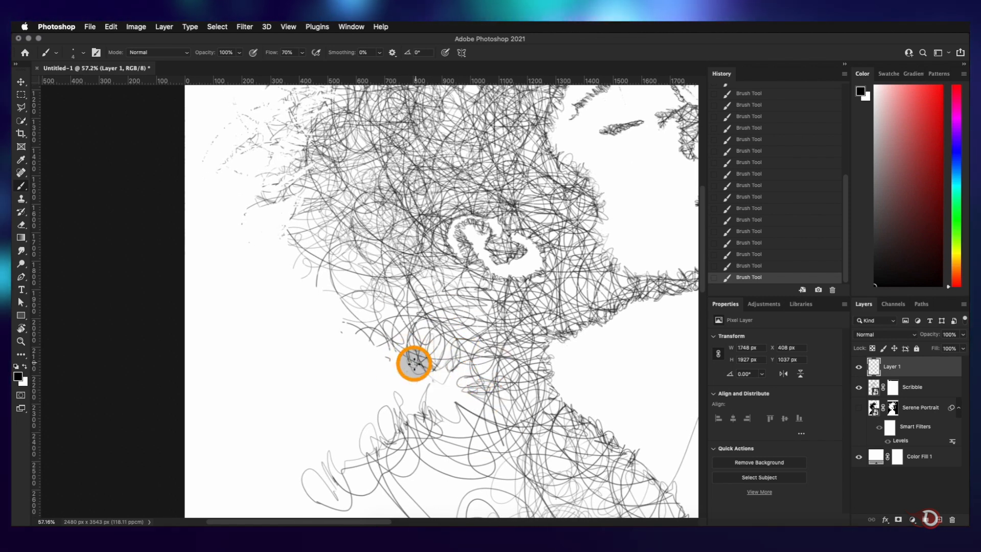
{"action": "scroll", "coordinate": [414, 363], "scroll_direction": "down", "scroll_amount": 4}
Compare the portrait with Layer 1 hidden and shown, and undo the last stroke at the nape.
{"action": "left_click", "coordinate": [858, 366]}
{"action": "left_click", "coordinate": [858, 367]}
{"action": "scroll", "coordinate": [486, 346], "scroll_direction": "up", "scroll_amount": 4}
{"action": "scroll", "coordinate": [485, 348], "scroll_direction": "down", "scroll_amount": 1}
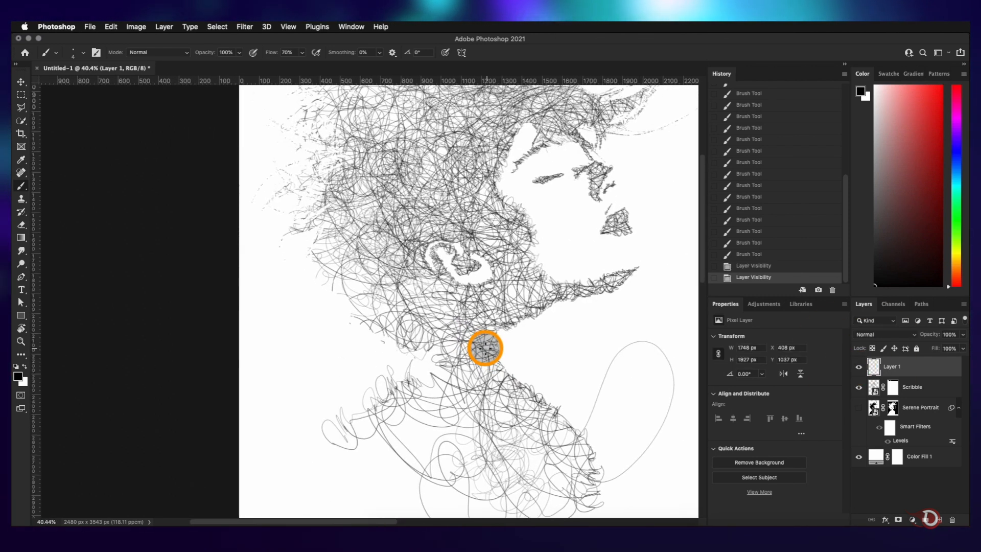
{"action": "scroll", "coordinate": [424, 318], "scroll_direction": "up", "scroll_amount": 1}
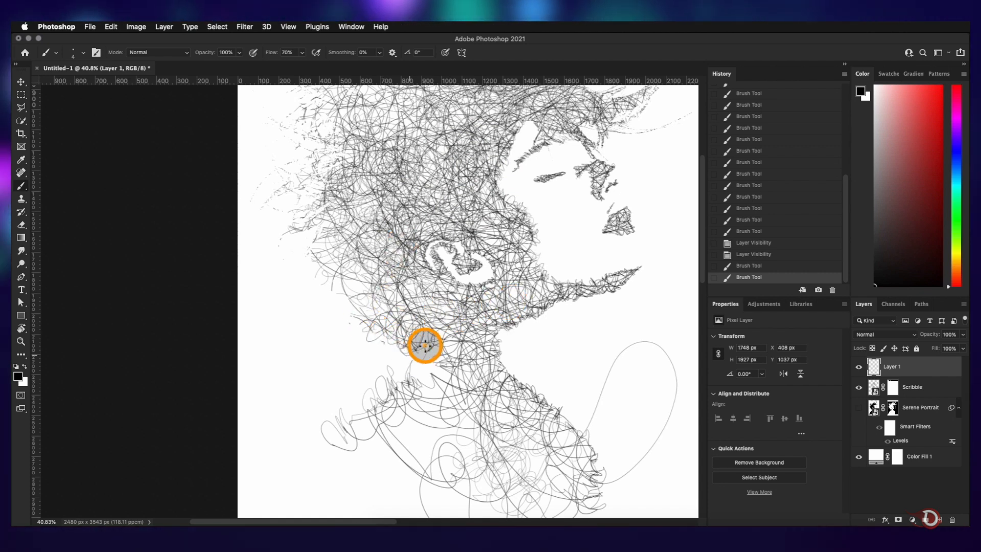
{"action": "key", "text": "ctrl+z"}
{"action": "scroll", "coordinate": [425, 346], "scroll_direction": "down", "scroll_amount": 5}
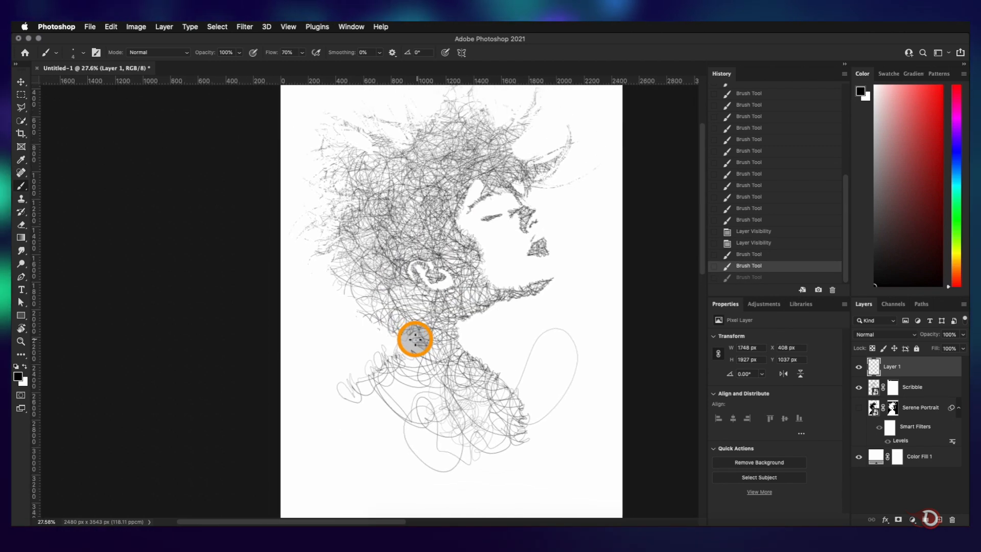
Rename Layer 1 as Edges and add a new layer above it.
{"action": "double_click", "coordinate": [889, 366]}
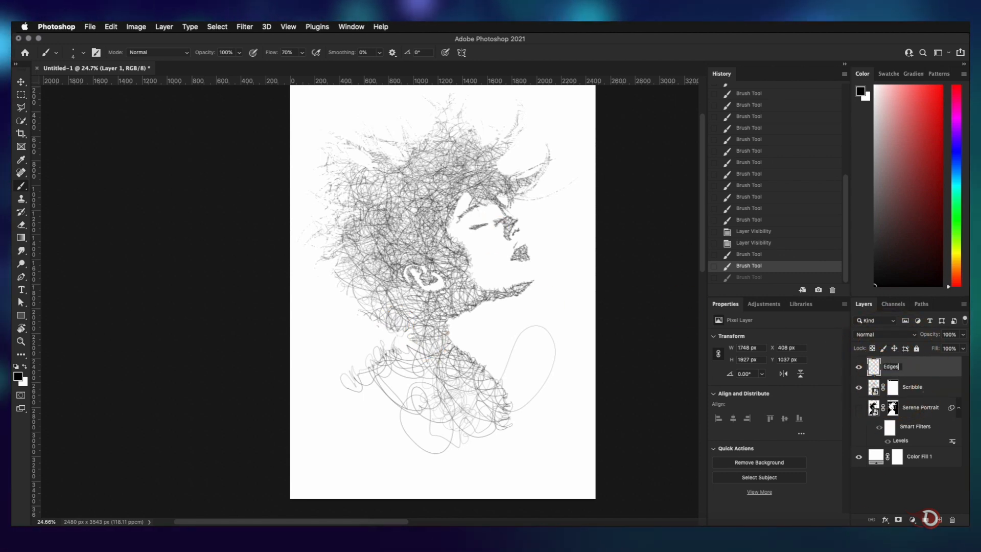
{"action": "left_click", "coordinate": [887, 477]}
{"action": "left_click", "coordinate": [938, 519]}
Draw loose curved strands and loops along the back edge of the hair on the new layer.
{"action": "scroll", "coordinate": [321, 291], "scroll_direction": "up", "scroll_amount": 9}
{"action": "mouse_move", "coordinate": [475, 187]}
{"action": "left_mouse_down"}
{"action": "mouse_move", "coordinate": [421, 350]}
{"action": "mouse_move", "coordinate": [382, 283]}
{"action": "mouse_move", "coordinate": [361, 212]}
{"action": "mouse_move", "coordinate": [317, 219]}
{"action": "mouse_move", "coordinate": [324, 201]}
{"action": "mouse_move", "coordinate": [357, 191]}
{"action": "mouse_move", "coordinate": [318, 190]}
{"action": "left_mouse_up"}
{"action": "scroll", "coordinate": [313, 248], "scroll_direction": "up", "scroll_amount": 4}
{"action": "mouse_move", "coordinate": [313, 247]}
{"action": "left_mouse_down"}
{"action": "mouse_move", "coordinate": [360, 269]}
{"action": "mouse_move", "coordinate": [383, 208]}
{"action": "left_mouse_up"}
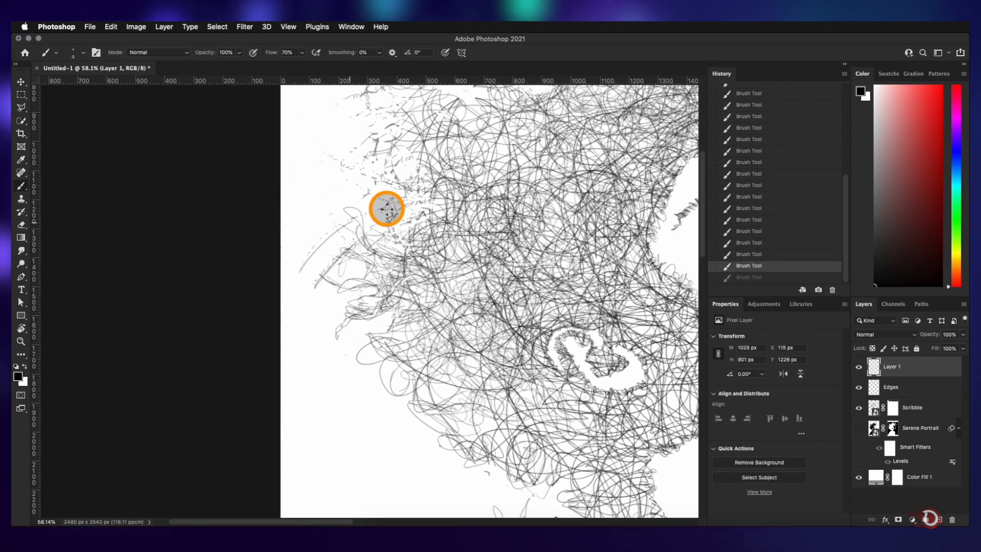
{"action": "mouse_move", "coordinate": [313, 170]}
{"action": "left_mouse_down"}
{"action": "mouse_move", "coordinate": [362, 236]}
{"action": "mouse_move", "coordinate": [380, 221]}
{"action": "left_mouse_up"}
{"action": "scroll", "coordinate": [380, 221], "scroll_direction": "up", "scroll_amount": 4}
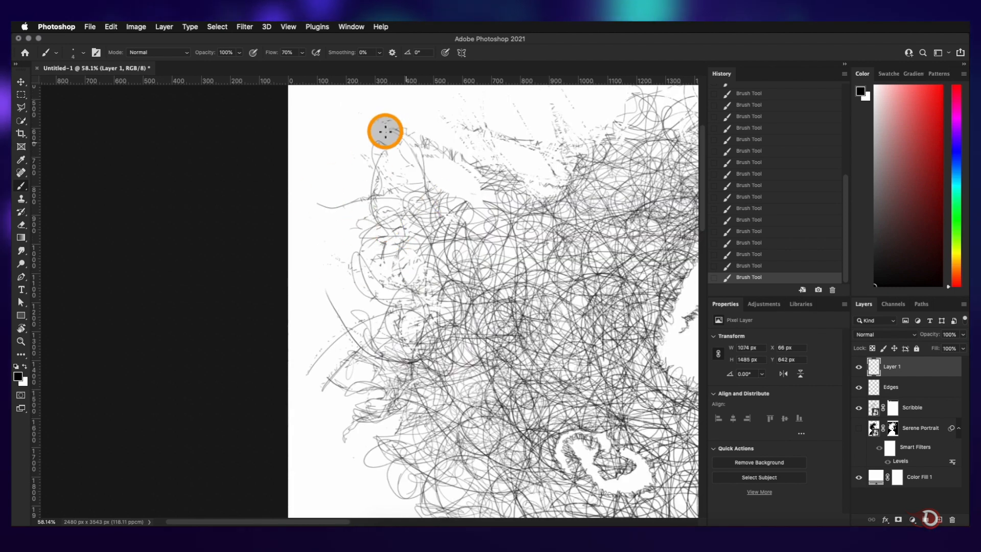
Draw flowing strands and loops over the hair spikes on top of the head and the front curl.
{"action": "left_click_drag", "start_coordinate": [385, 131], "coordinate": [444, 169]}
{"action": "scroll", "coordinate": [511, 230], "scroll_direction": "right", "scroll_amount": 3}
{"action": "mouse_move", "coordinate": [511, 230]}
{"action": "left_mouse_down"}
{"action": "mouse_move", "coordinate": [502, 203]}
{"action": "mouse_move", "coordinate": [512, 168]}
{"action": "mouse_move", "coordinate": [559, 195]}
{"action": "mouse_move", "coordinate": [515, 197]}
{"action": "mouse_move", "coordinate": [491, 216]}
{"action": "mouse_move", "coordinate": [534, 139]}
{"action": "left_mouse_up"}
{"action": "scroll", "coordinate": [511, 197], "scroll_direction": "right", "scroll_amount": 3}
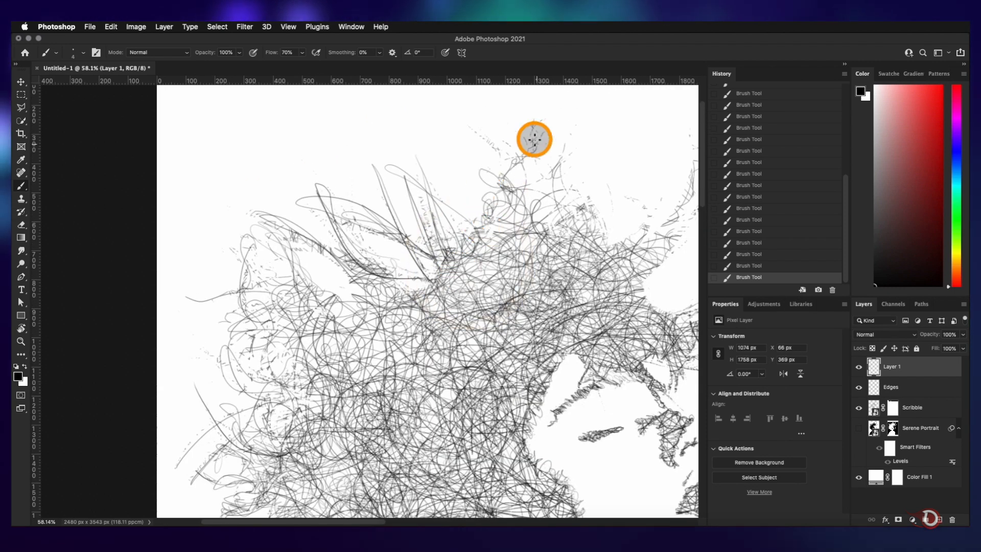
{"action": "left_click_drag", "start_coordinate": [667, 229], "coordinate": [632, 285]}
{"action": "scroll", "coordinate": [528, 256], "scroll_direction": "right", "scroll_amount": 3}
{"action": "mouse_move", "coordinate": [528, 256]}
{"action": "left_mouse_down"}
{"action": "mouse_move", "coordinate": [582, 266]}
{"action": "mouse_move", "coordinate": [581, 298]}
{"action": "mouse_move", "coordinate": [617, 248]}
{"action": "mouse_move", "coordinate": [640, 254]}
{"action": "mouse_move", "coordinate": [583, 306]}
{"action": "left_mouse_up"}
{"action": "scroll", "coordinate": [539, 252], "scroll_direction": "right", "scroll_amount": 3}
{"action": "mouse_move", "coordinate": [613, 266]}
{"action": "left_mouse_down"}
{"action": "mouse_move", "coordinate": [527, 311]}
{"action": "mouse_move", "coordinate": [446, 317]}
{"action": "left_mouse_up"}
Fit the whole canvas in view and compare the portrait with Layer 1 hidden and shown.
{"action": "key", "text": "super+0"}
{"action": "left_click", "coordinate": [858, 366]}
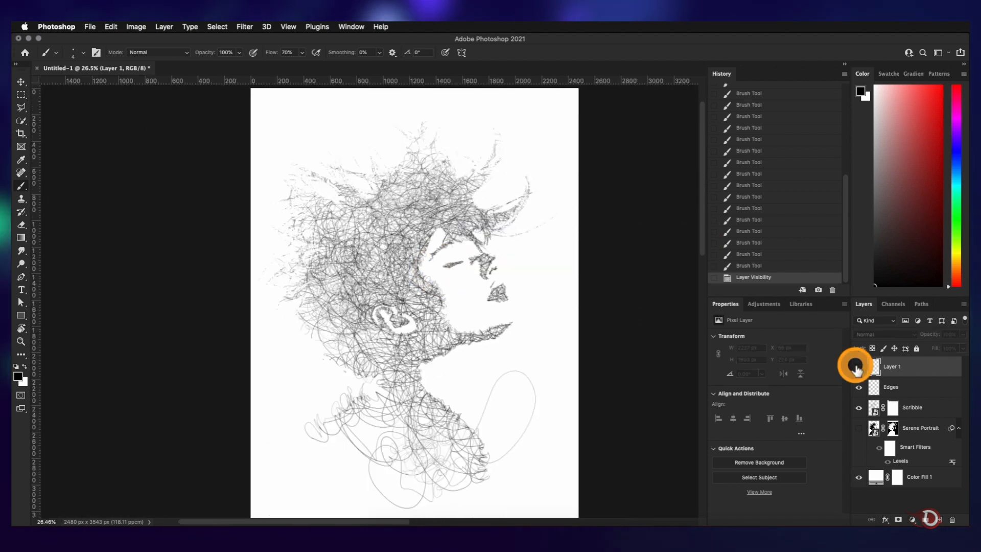
{"action": "left_click", "coordinate": [858, 366]}
{"action": "left_click", "coordinate": [858, 367]}
{"action": "left_click", "coordinate": [858, 367]}
{"action": "left_click", "coordinate": [858, 366]}
{"action": "left_click", "coordinate": [858, 366]}
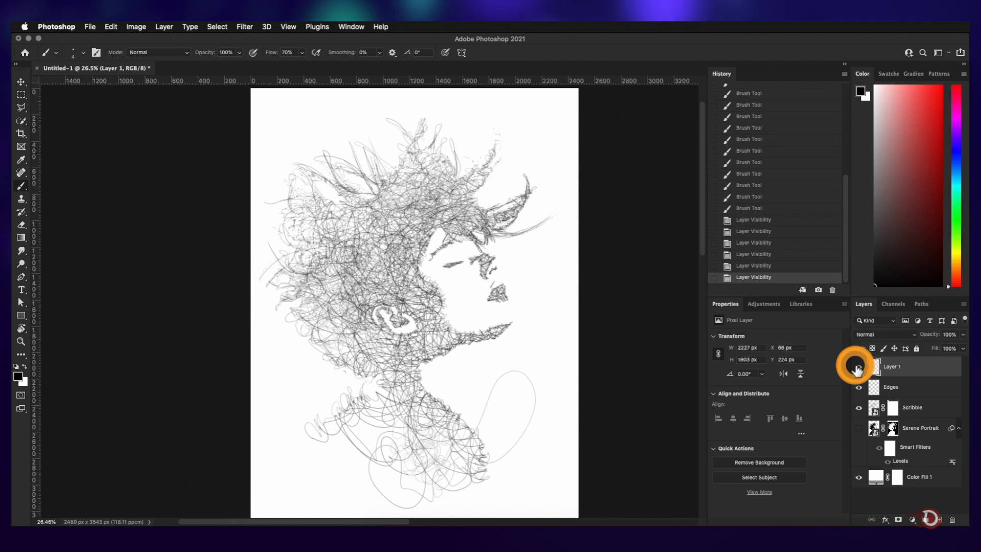
Target the Scribble layer's mask and choose the Hard Round brush enlarged to 60 px.
{"action": "left_click", "coordinate": [893, 409]}
{"action": "scroll", "coordinate": [339, 274], "scroll_direction": "up", "scroll_amount": 2}
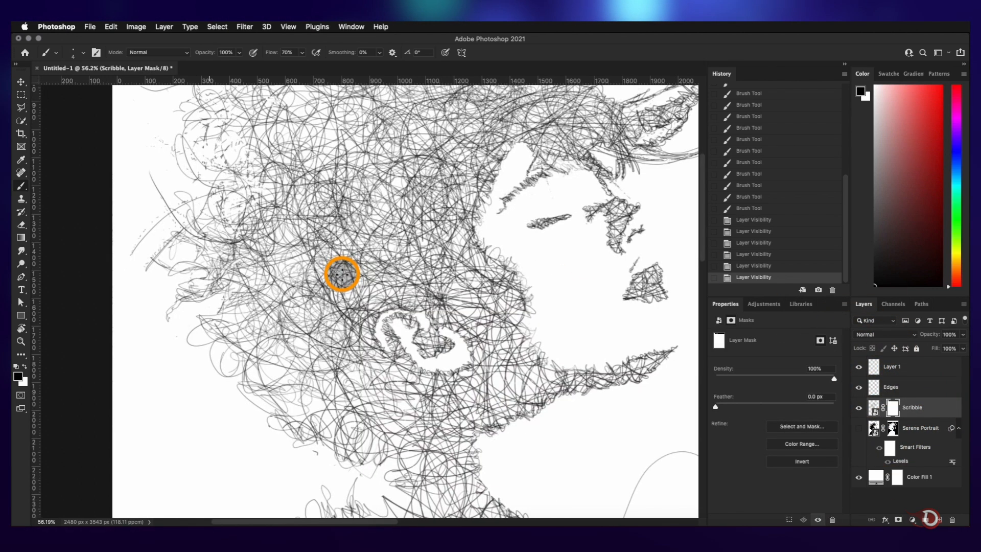
{"action": "right_click", "coordinate": [405, 206]}
{"action": "scroll", "coordinate": [551, 339], "scroll_direction": "up", "scroll_amount": 2}
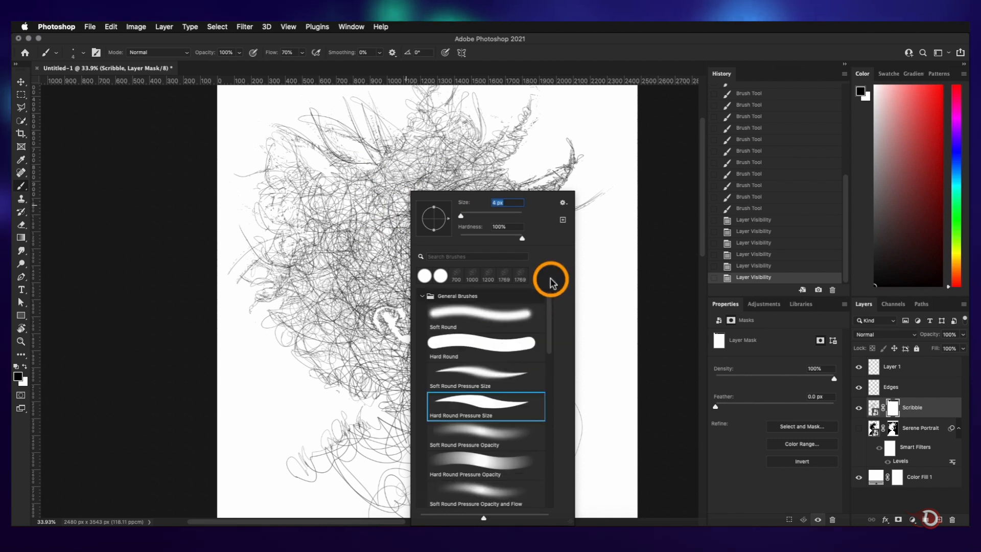
{"action": "double_click", "coordinate": [486, 337]}
{"action": "key", "text": "bracketright"}
{"action": "key", "text": "bracketright"}
{"action": "key", "text": "bracketright"}
{"action": "key", "text": "bracketright"}
{"action": "key", "text": "bracketright"}
{"action": "key", "text": "bracketright"}
{"action": "key", "text": "bracketright"}
{"action": "key", "text": "bracketright"}
{"action": "key", "text": "bracketright"}
Paint black on the Scribble mask to hide the broken specks around the front curl and top spikes.
{"action": "left_click_drag", "start_coordinate": [608, 192], "coordinate": [598, 203]}
{"action": "mouse_move", "coordinate": [566, 179]}
{"action": "left_mouse_down"}
{"action": "mouse_move", "coordinate": [574, 164]}
{"action": "mouse_move", "coordinate": [547, 194]}
{"action": "left_mouse_up"}
{"action": "left_click_drag", "start_coordinate": [575, 172], "coordinate": [536, 197]}
{"action": "left_click_drag", "start_coordinate": [520, 114], "coordinate": [500, 111]}
{"action": "scroll", "coordinate": [498, 114], "scroll_direction": "up", "scroll_amount": 3}
{"action": "left_click_drag", "start_coordinate": [473, 151], "coordinate": [476, 192]}
{"action": "left_click_drag", "start_coordinate": [455, 131], "coordinate": [465, 177]}
{"action": "left_click_drag", "start_coordinate": [475, 195], "coordinate": [462, 189]}
Paint black on the Scribble mask to hide the specks along the back of the hair and the nape.
{"action": "mouse_move", "coordinate": [394, 184]}
{"action": "left_mouse_down"}
{"action": "mouse_move", "coordinate": [368, 215]}
{"action": "mouse_move", "coordinate": [286, 202]}
{"action": "mouse_move", "coordinate": [300, 256]}
{"action": "mouse_move", "coordinate": [319, 228]}
{"action": "mouse_move", "coordinate": [270, 258]}
{"action": "mouse_move", "coordinate": [289, 272]}
{"action": "mouse_move", "coordinate": [258, 340]}
{"action": "mouse_move", "coordinate": [302, 384]}
{"action": "mouse_move", "coordinate": [324, 447]}
{"action": "left_mouse_up"}
{"action": "scroll", "coordinate": [339, 405], "scroll_direction": "left", "scroll_amount": 3}
{"action": "scroll", "coordinate": [339, 405], "scroll_direction": "up", "scroll_amount": 2}
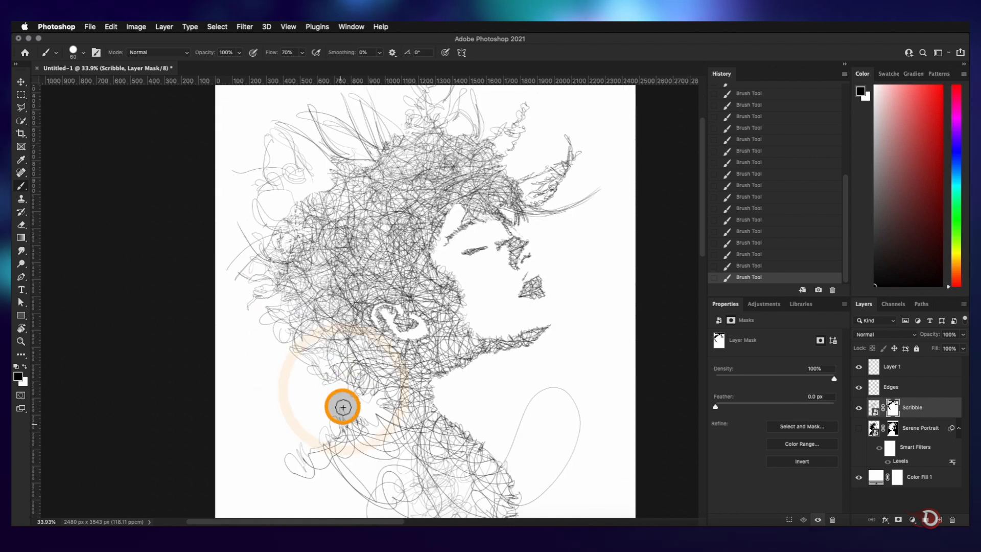
{"action": "left_click_drag", "start_coordinate": [385, 377], "coordinate": [361, 387]}
Select Layer 1, undo the last brush stroke and choose the Hard Round Pressure Size brush.
{"action": "left_click", "coordinate": [894, 366]}
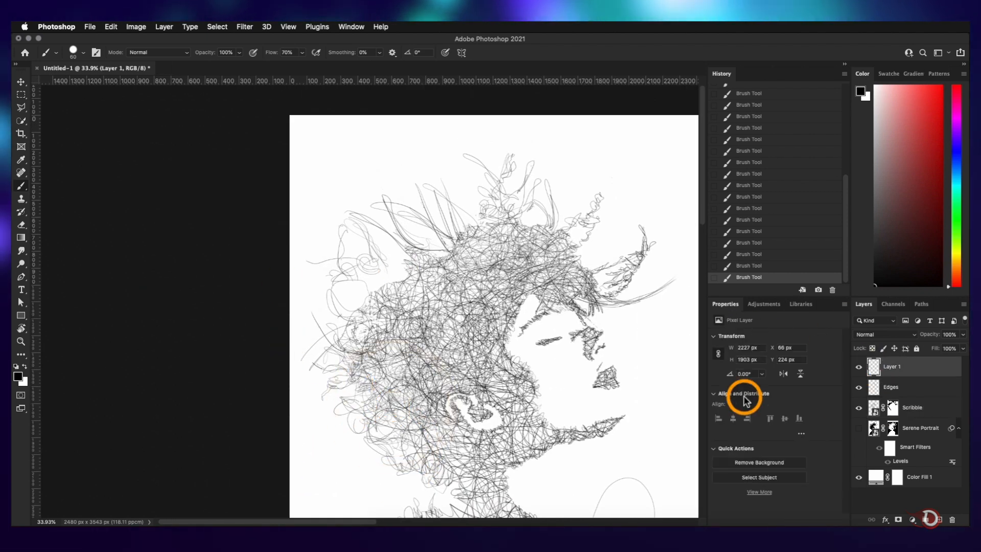
{"action": "key", "text": "cmd+z"}
{"action": "right_click", "coordinate": [492, 234]}
{"action": "scroll", "coordinate": [635, 328], "scroll_direction": "down", "scroll_amount": 2}
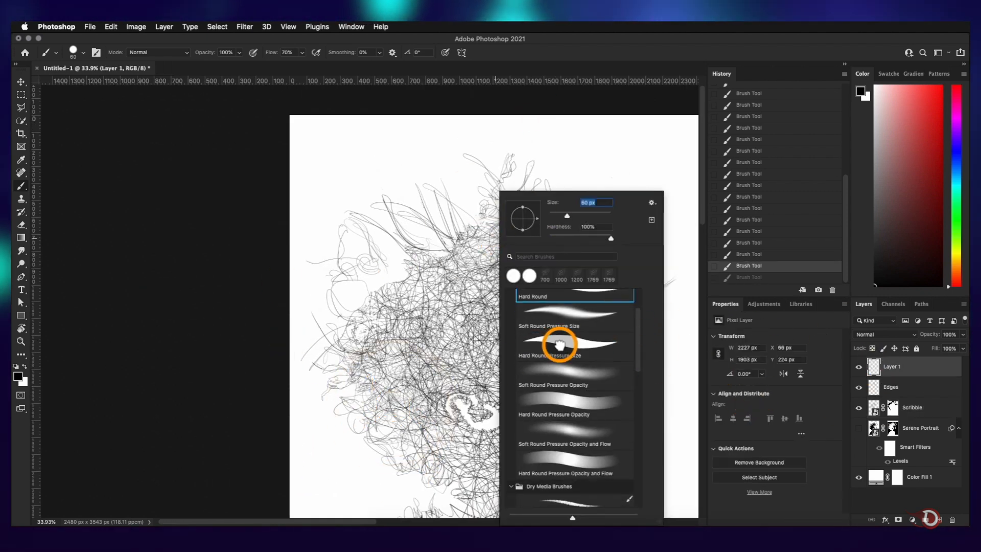
{"action": "double_click", "coordinate": [558, 344]}
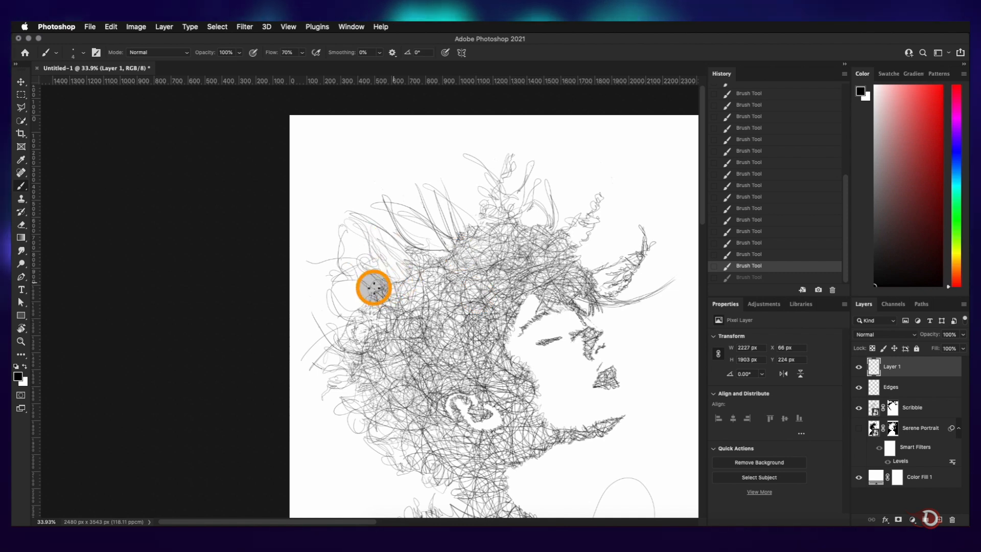
Draw extra strands and loops to fill the thin gaps in the back, top and front of the hair.
{"action": "left_click_drag", "start_coordinate": [359, 315], "coordinate": [440, 260]}
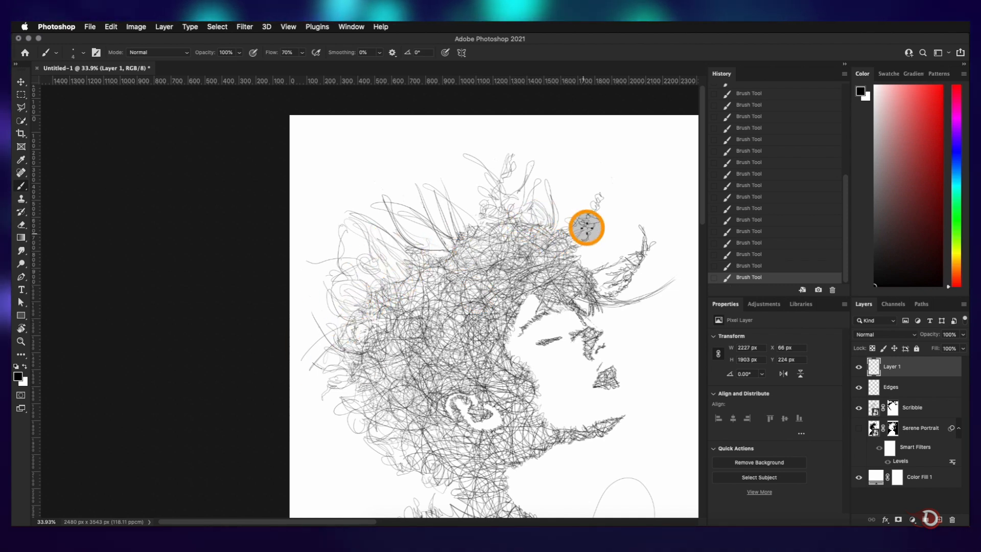
{"action": "left_click_drag", "start_coordinate": [611, 283], "coordinate": [531, 243]}
{"action": "mouse_move", "coordinate": [401, 269]}
{"action": "left_mouse_down"}
{"action": "mouse_move", "coordinate": [343, 292]}
{"action": "mouse_move", "coordinate": [356, 345]}
{"action": "left_mouse_up"}
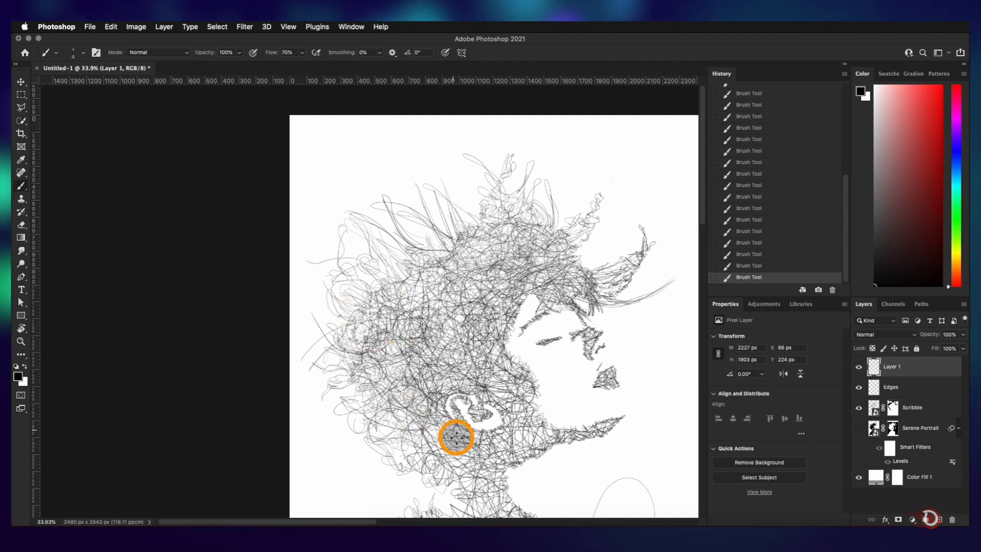
{"action": "left_click_drag", "start_coordinate": [456, 438], "coordinate": [439, 452]}
{"action": "left_click_drag", "start_coordinate": [520, 440], "coordinate": [488, 370]}
{"action": "mouse_move", "coordinate": [386, 310]}
{"action": "left_mouse_down"}
{"action": "mouse_move", "coordinate": [375, 345]}
{"action": "mouse_move", "coordinate": [449, 272]}
{"action": "mouse_move", "coordinate": [438, 278]}
{"action": "mouse_move", "coordinate": [403, 257]}
{"action": "left_mouse_up"}
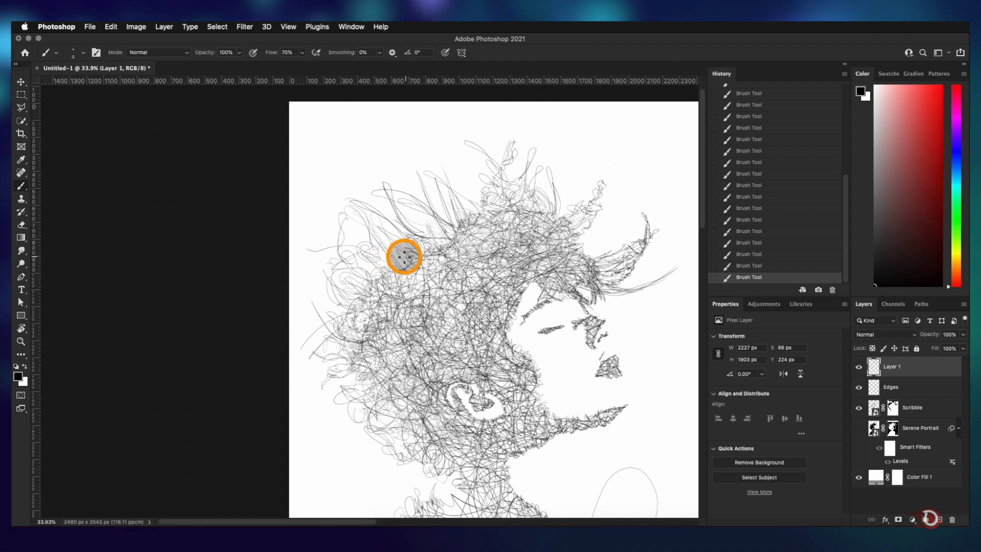
{"action": "scroll", "coordinate": [404, 257], "scroll_direction": "up", "scroll_amount": 5}
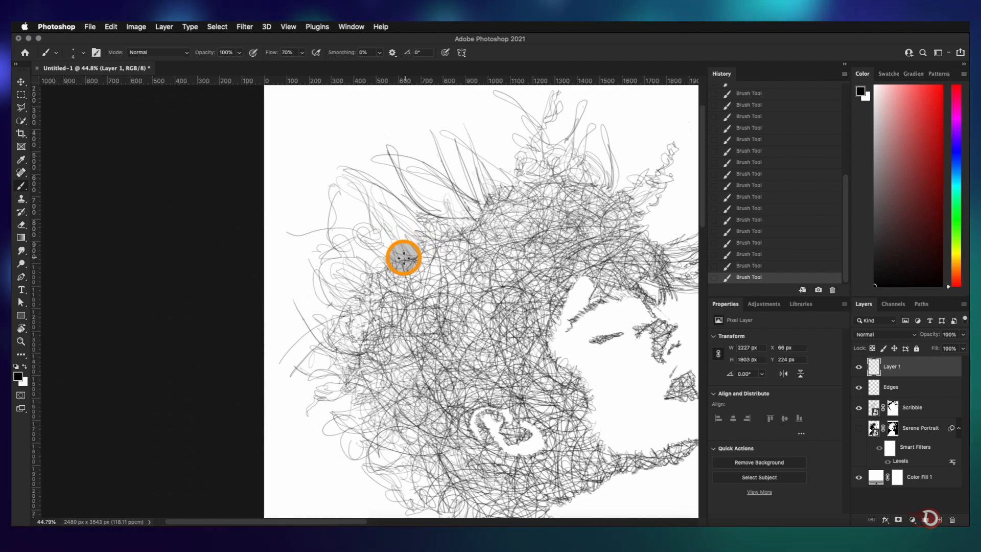
{"action": "scroll", "coordinate": [404, 256], "scroll_direction": "down", "scroll_amount": 1}
{"action": "scroll", "coordinate": [403, 257], "scroll_direction": "down", "scroll_amount": 1}
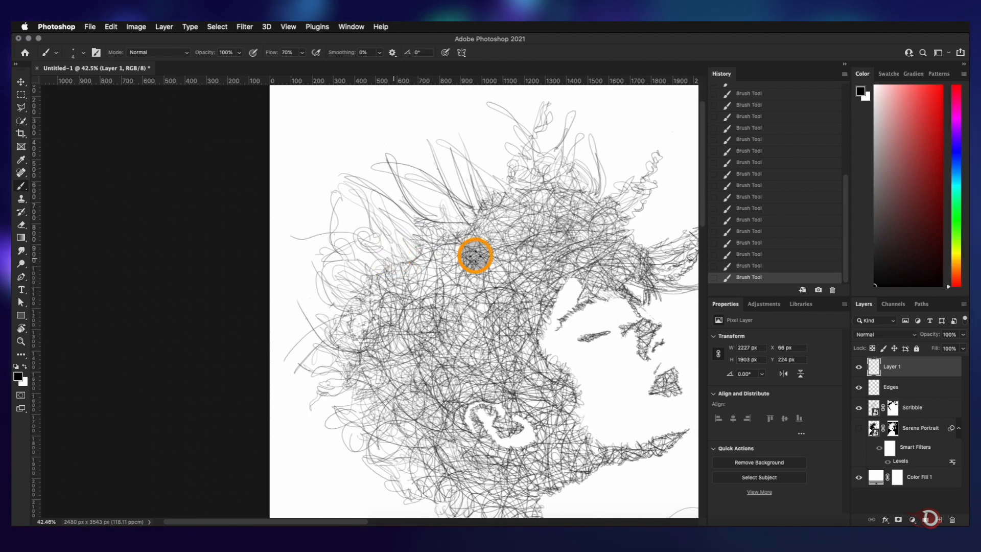
Add a mask to Layer 1 and paint out loose loops behind the head with the Hard Round brush, also on the Scribble mask.
{"action": "left_click", "coordinate": [897, 519]}
{"action": "right_click", "coordinate": [524, 306]}
{"action": "double_click", "coordinate": [626, 391]}
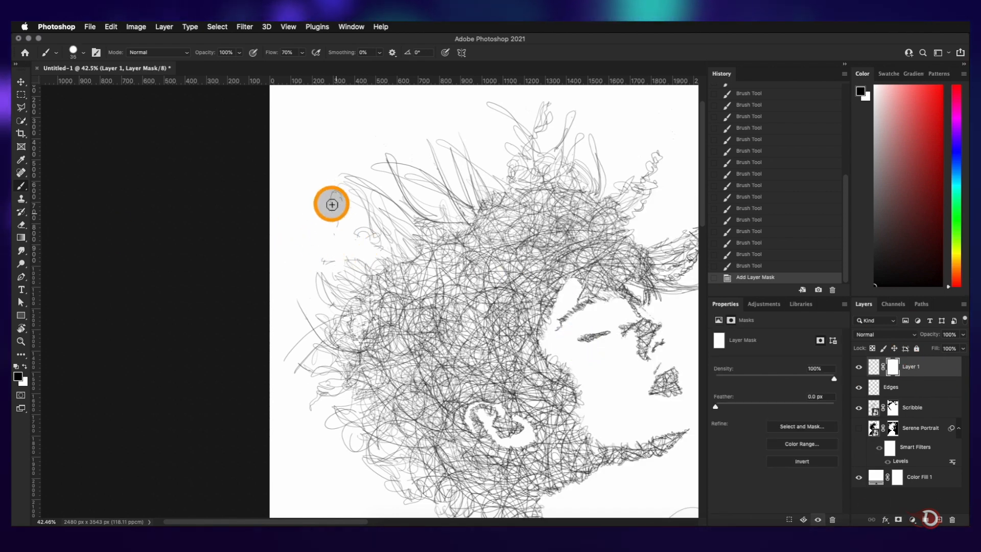
{"action": "left_click", "coordinate": [893, 408]}
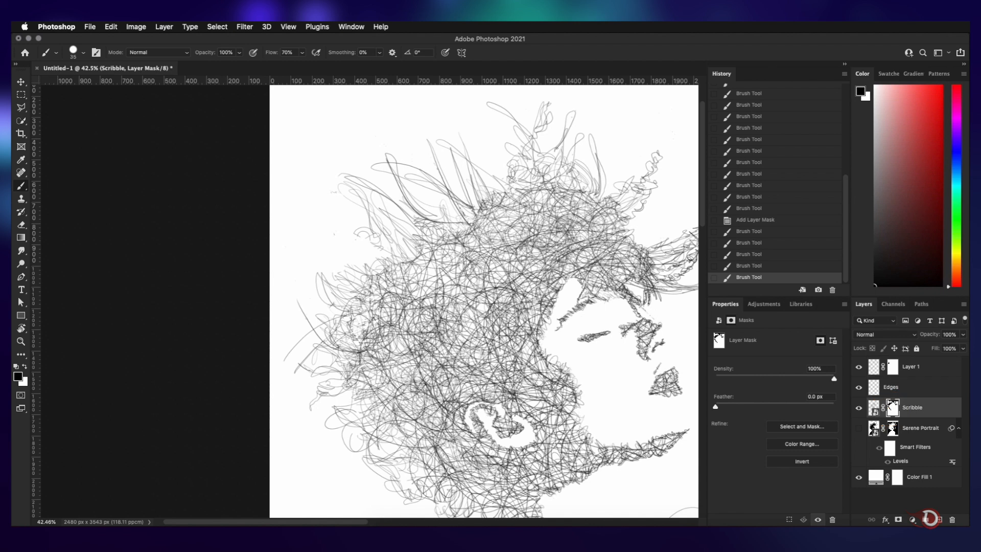
{"action": "mouse_move", "coordinate": [357, 334]}
{"action": "left_mouse_down"}
{"action": "mouse_move", "coordinate": [334, 319]}
{"action": "mouse_move", "coordinate": [359, 324]}
{"action": "mouse_move", "coordinate": [355, 336]}
{"action": "mouse_move", "coordinate": [322, 316]}
{"action": "mouse_move", "coordinate": [353, 292]}
{"action": "mouse_move", "coordinate": [330, 305]}
{"action": "mouse_move", "coordinate": [421, 326]}
{"action": "mouse_move", "coordinate": [422, 269]}
{"action": "mouse_move", "coordinate": [382, 315]}
{"action": "mouse_move", "coordinate": [320, 315]}
{"action": "mouse_move", "coordinate": [325, 248]}
{"action": "mouse_move", "coordinate": [336, 266]}
{"action": "mouse_move", "coordinate": [327, 253]}
{"action": "mouse_move", "coordinate": [336, 252]}
{"action": "mouse_move", "coordinate": [333, 273]}
{"action": "left_mouse_up"}
Select Layer 1 with the Hard Round Pressure Size brush and draw short strokes along the trimmed back hair edge.
{"action": "left_click", "coordinate": [902, 365]}
{"action": "scroll", "coordinate": [363, 306], "scroll_direction": "up", "scroll_amount": 5}
{"action": "right_click", "coordinate": [420, 327]}
{"action": "double_click", "coordinate": [526, 400]}
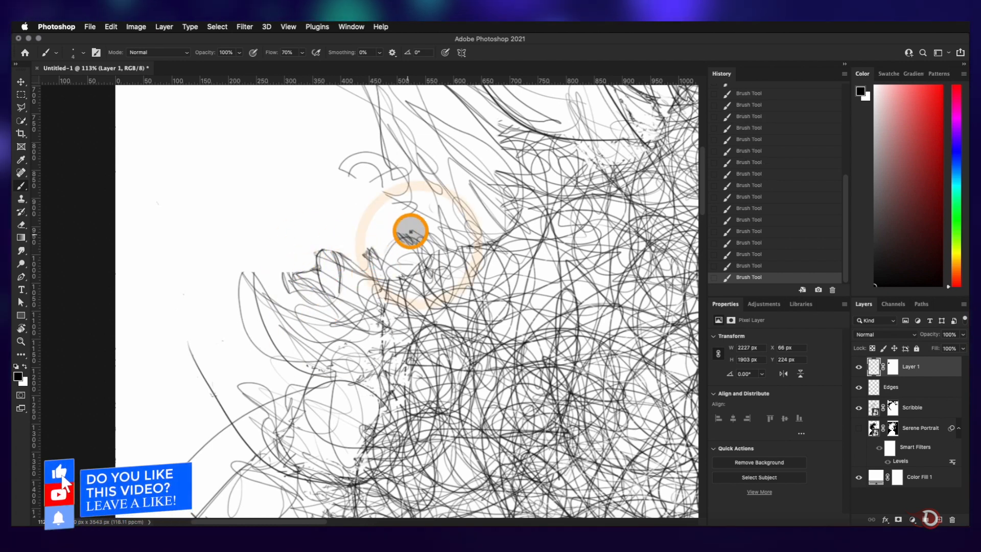
Paint on Layer 1's mask with the brush enlarged to 30 px, switching to white to restore the loop behind the hair.
{"action": "left_click", "coordinate": [890, 369]}
{"action": "key", "text": "bracketright"}
{"action": "key", "text": "bracketright"}
{"action": "key", "text": "bracketright"}
{"action": "key", "text": "bracketright"}
{"action": "key", "text": "bracketright"}
{"action": "key", "text": "bracketright"}
{"action": "key", "text": "bracketright"}
{"action": "key", "text": "bracketright"}
{"action": "mouse_move", "coordinate": [345, 173]}
{"action": "left_mouse_down"}
{"action": "mouse_move", "coordinate": [388, 245]}
{"action": "mouse_move", "coordinate": [329, 253]}
{"action": "mouse_move", "coordinate": [263, 282]}
{"action": "mouse_move", "coordinate": [320, 268]}
{"action": "mouse_move", "coordinate": [352, 199]}
{"action": "left_mouse_up"}
{"action": "key", "text": "x"}
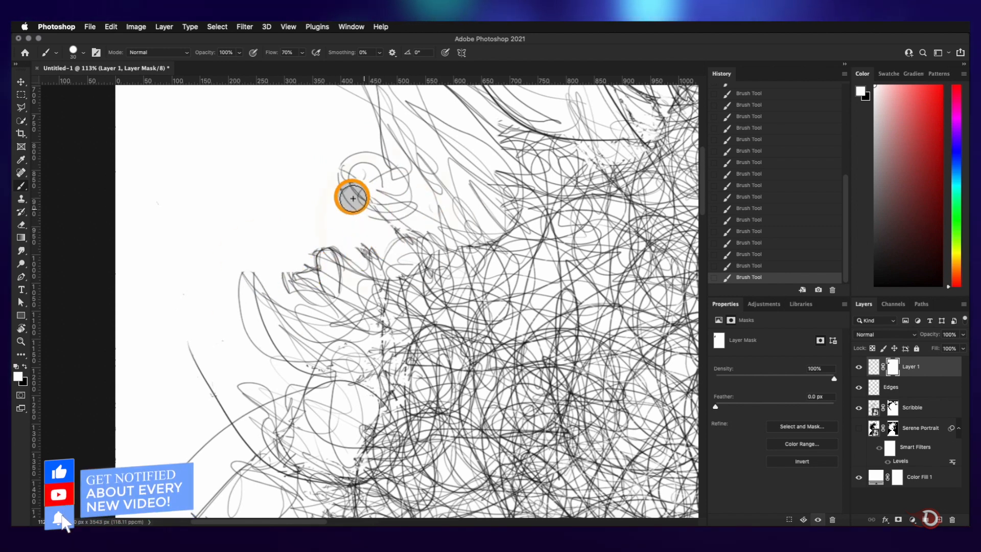
Make Layer 1's artwork active instead of its mask and switch back to the fine brush preset.
{"action": "left_click", "coordinate": [873, 412]}
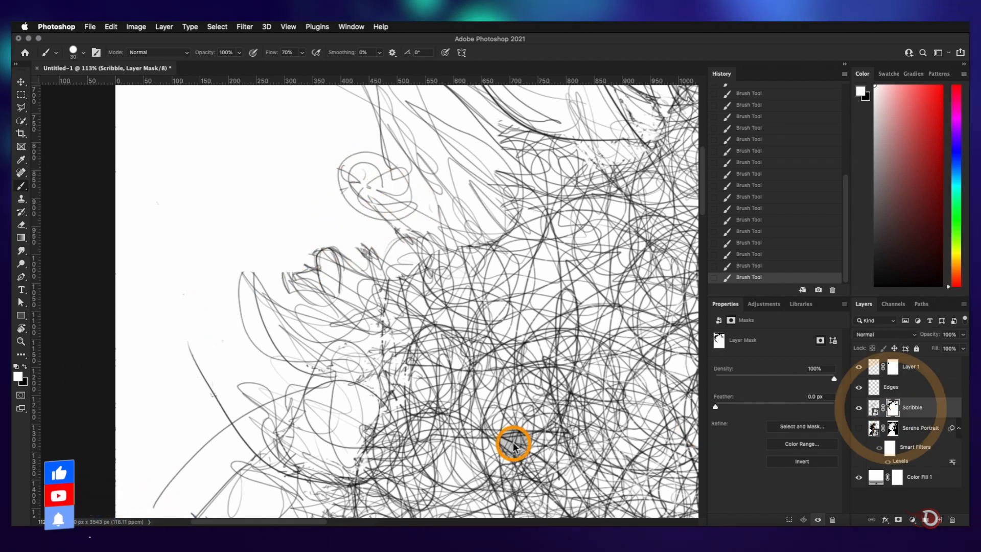
{"action": "left_click", "coordinate": [885, 366]}
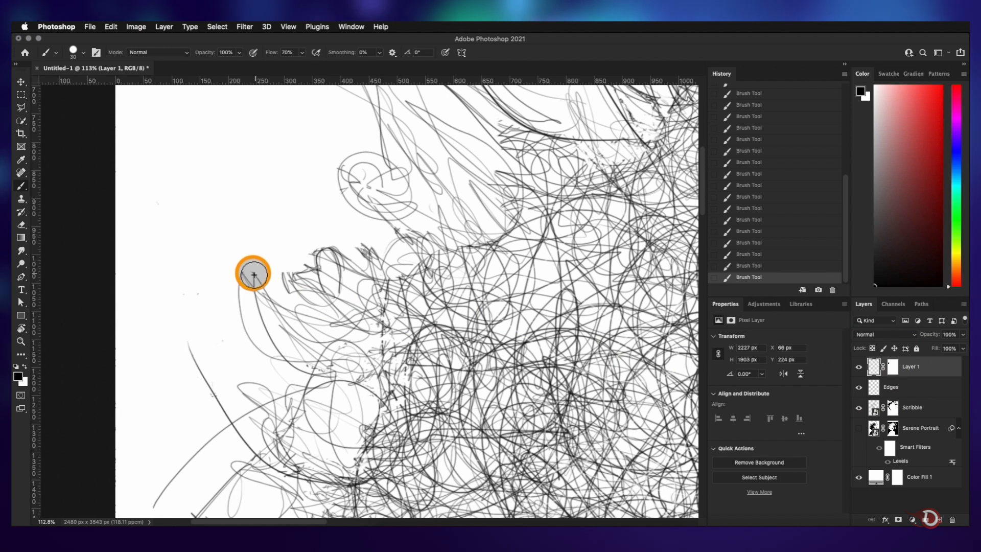
{"action": "right_click", "coordinate": [279, 203]}
{"action": "double_click", "coordinate": [353, 406]}
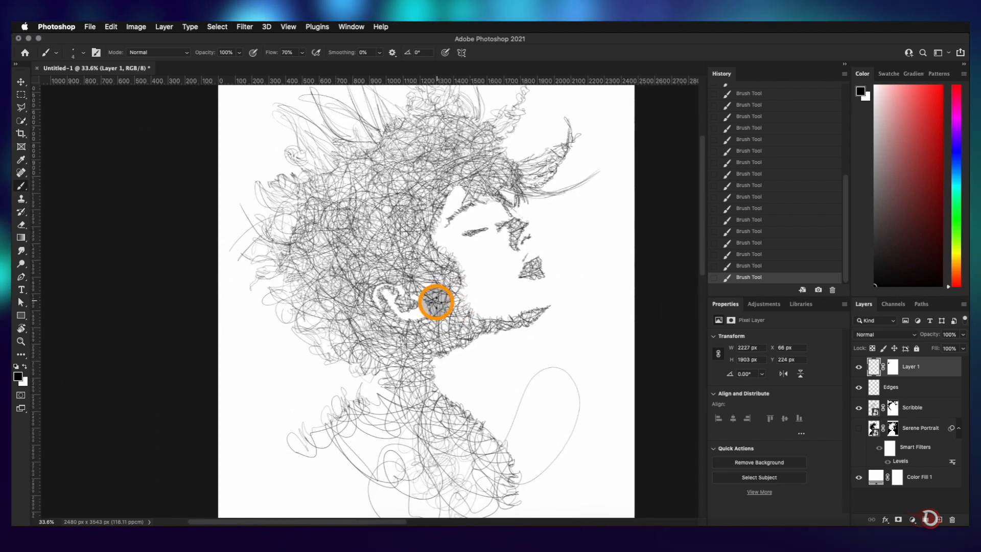
Reduce the Scribble layer's opacity to 80%.
{"action": "left_click", "coordinate": [935, 409]}
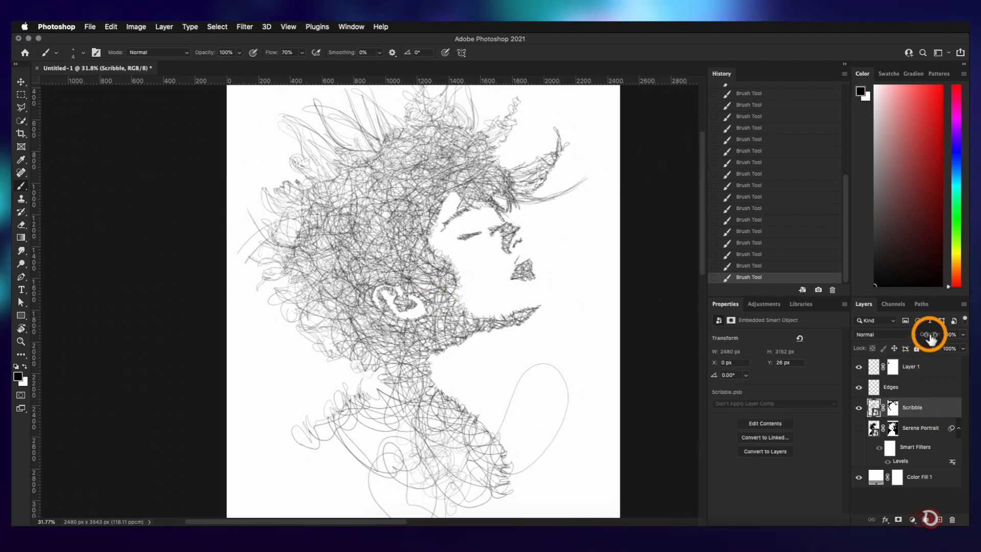
{"action": "left_click_drag", "start_coordinate": [929, 339], "coordinate": [923, 339]}
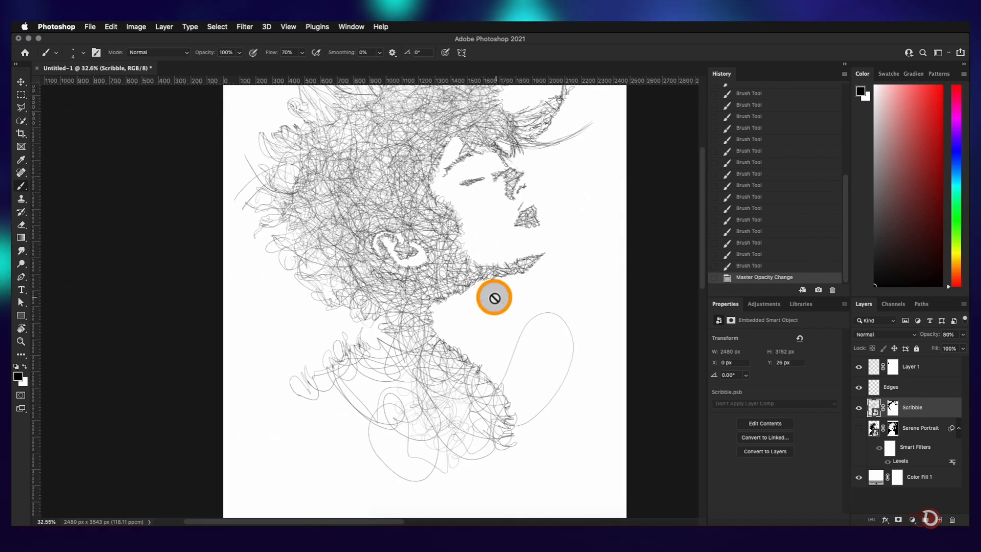
{"action": "scroll", "coordinate": [494, 297], "scroll_direction": "up", "scroll_amount": 5}
{"action": "scroll", "coordinate": [490, 295], "scroll_direction": "down", "scroll_amount": 10}
{"action": "scroll", "coordinate": [480, 287], "scroll_direction": "up", "scroll_amount": 2}
{"action": "left_click_drag", "start_coordinate": [484, 237], "coordinate": [448, 275]}
Rename Layer 1 as Hairs and toggle its visibility to compare the portrait with and without the added strands.
{"action": "left_click", "coordinate": [936, 398]}
{"action": "double_click", "coordinate": [912, 368]}
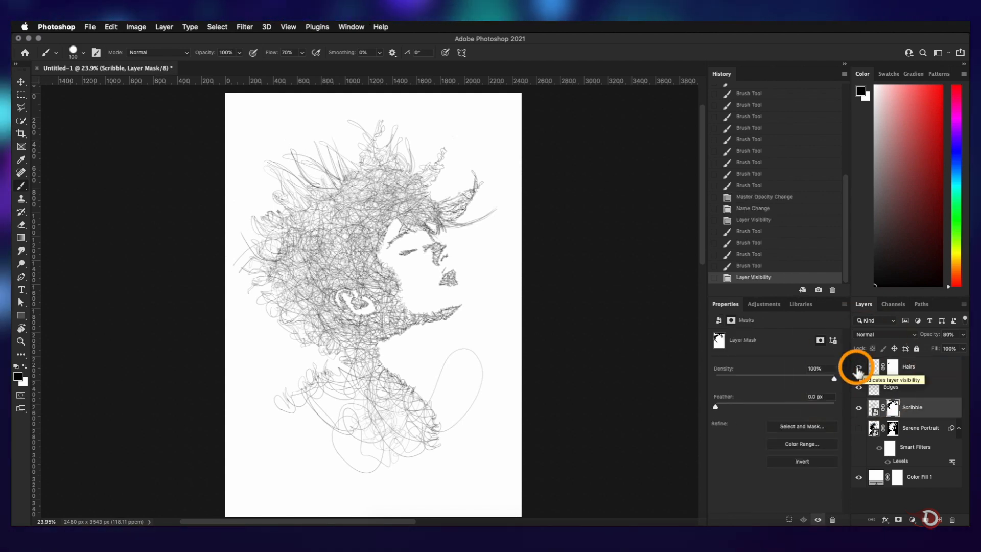
{"action": "left_click", "coordinate": [858, 368]}
{"action": "left_click", "coordinate": [858, 368]}
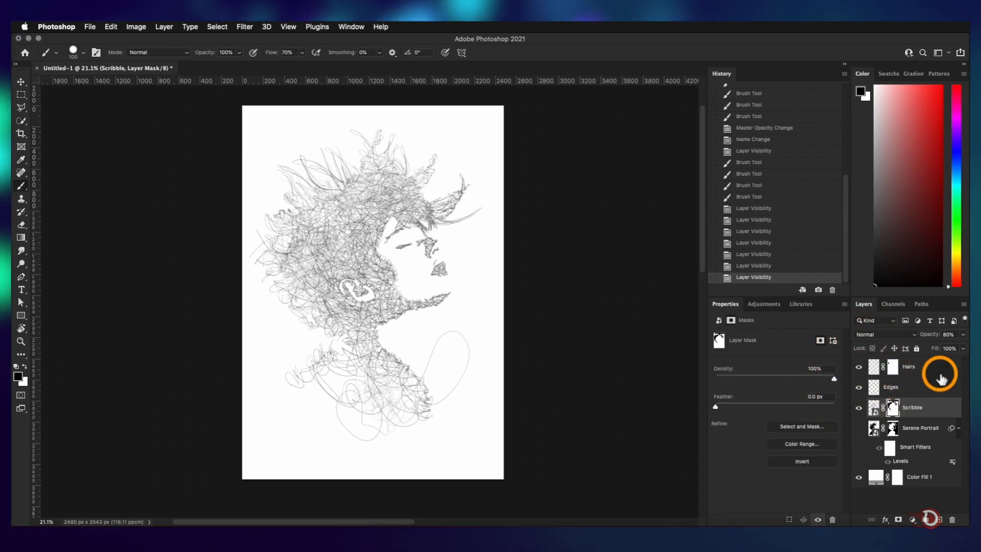
Group the Hairs, Edges and Scribble layers and name the group Subject Scribble Final.
{"action": "left_click", "coordinate": [930, 389], "text": "shift"}
{"action": "key", "text": "super+g"}
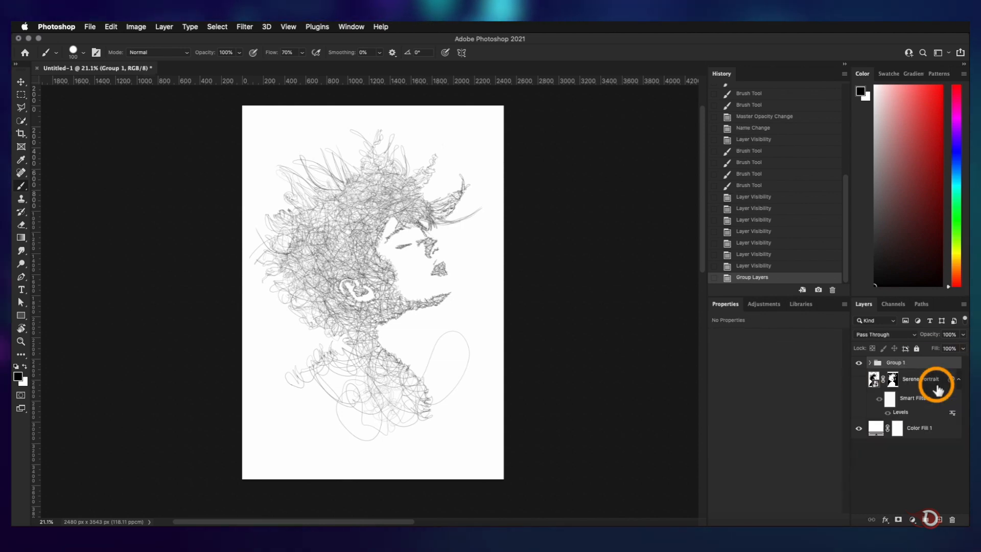
{"action": "double_click", "coordinate": [895, 362]}
{"action": "type", "text": "Subject Scribble"}
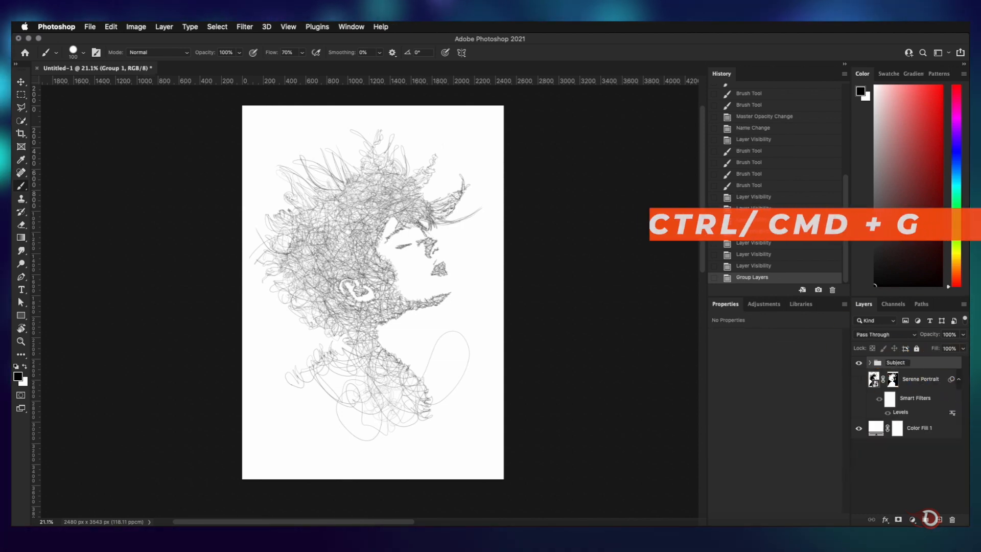
{"action": "key", "text": "Return"}
{"action": "type", "text": "Scribble Final"}
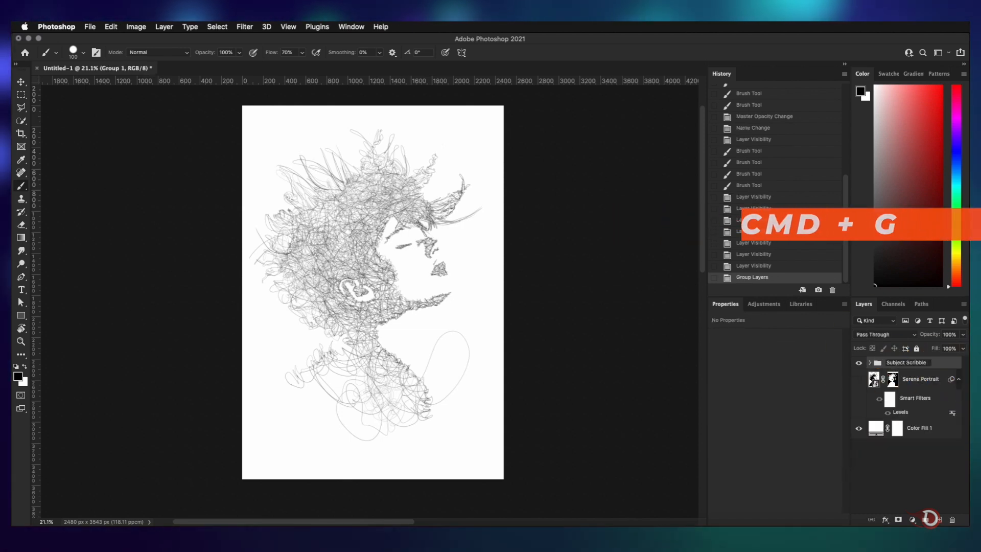
{"action": "key", "text": "Return"}
{"action": "left_click", "coordinate": [878, 362]}
Place the Texturelabs_Paper_241L image above Color Fill 1, rotated 90° and scaled to about 21% to cover the canvas.
{"action": "scroll", "coordinate": [506, 350], "scroll_direction": "up", "scroll_amount": 1}
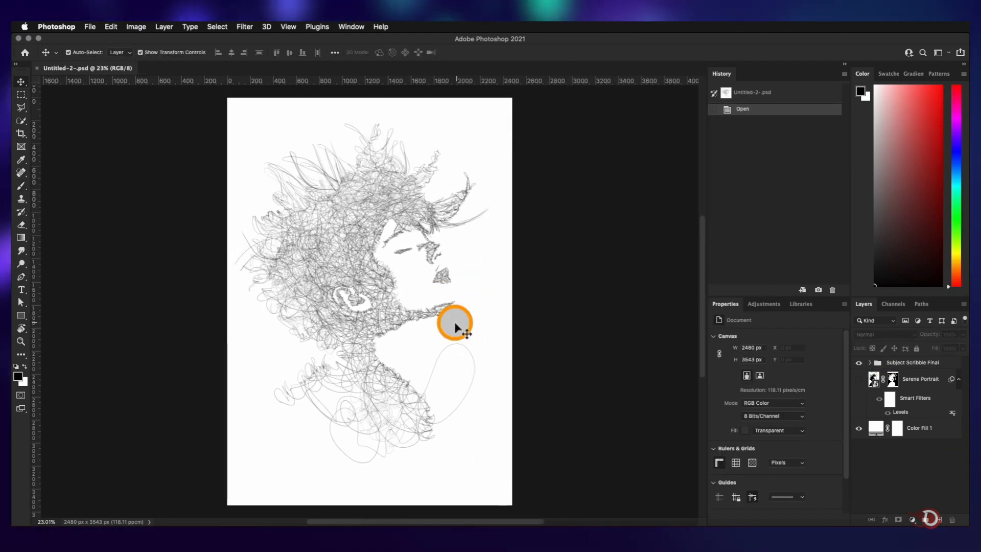
{"action": "scroll", "coordinate": [454, 321], "scroll_direction": "down", "scroll_amount": 5}
{"action": "scroll", "coordinate": [455, 322], "scroll_direction": "up", "scroll_amount": 4}
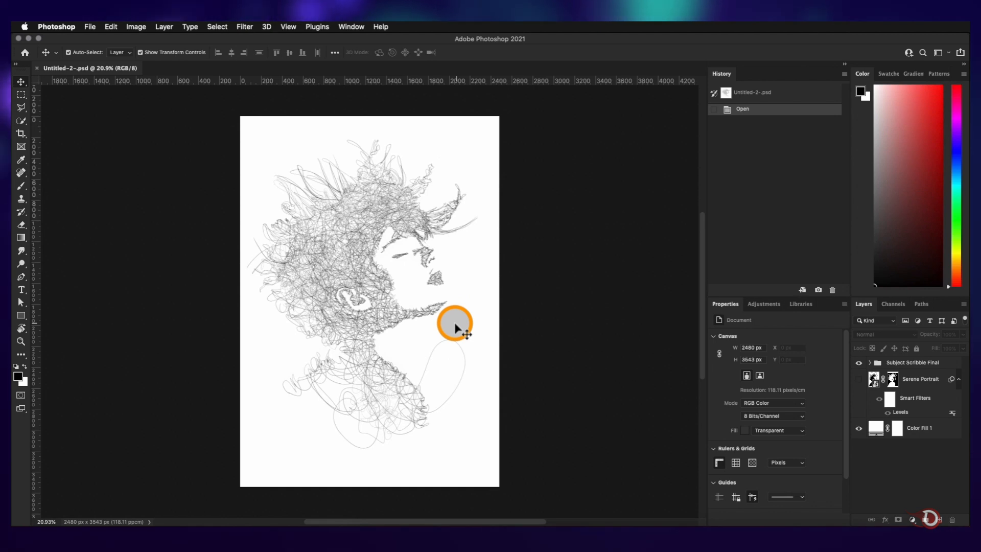
{"action": "scroll", "coordinate": [455, 322], "scroll_direction": "up", "scroll_amount": 1}
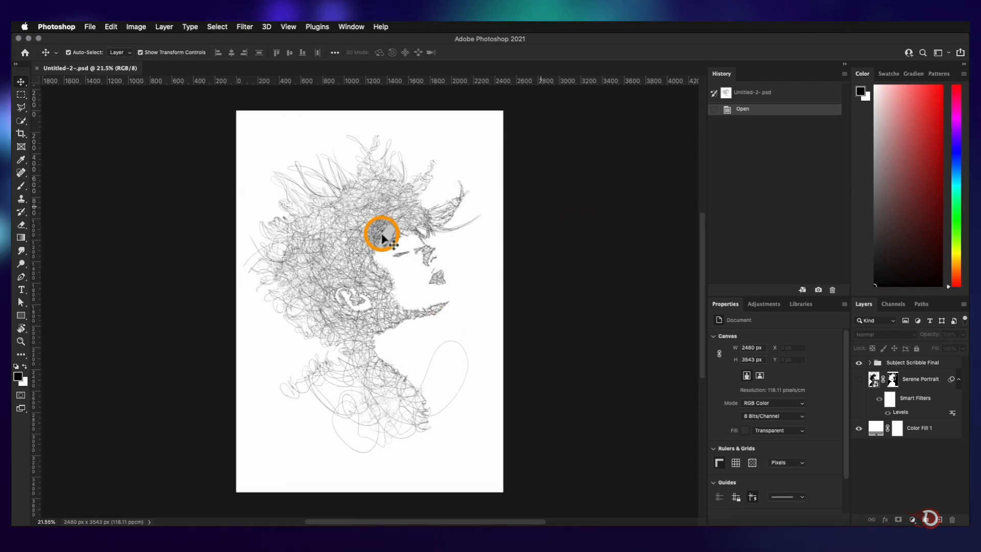
{"action": "left_click_drag", "start_coordinate": [902, 378], "coordinate": [886, 419]}
{"action": "left_click", "coordinate": [876, 432]}
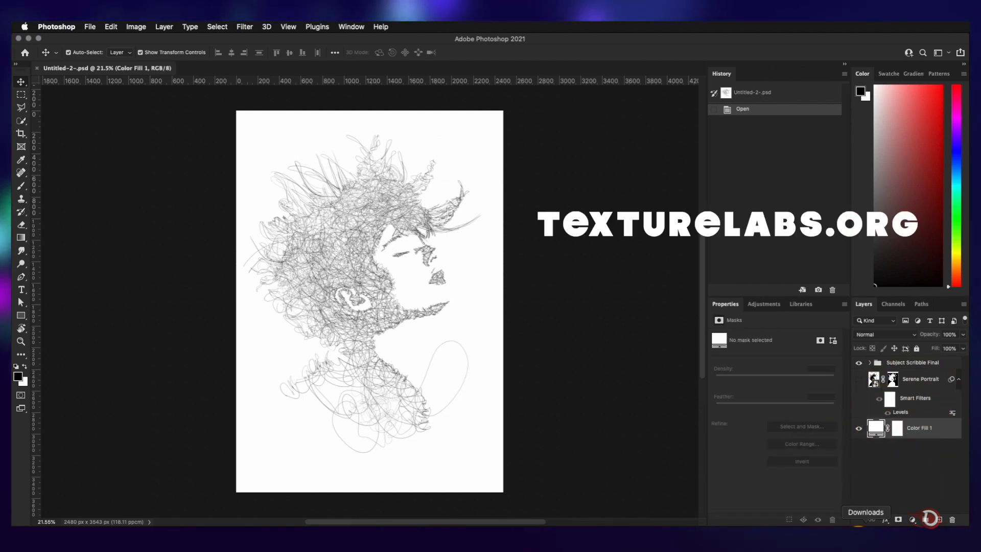
{"action": "left_click", "coordinate": [859, 522]}
{"action": "left_click", "coordinate": [708, 434]}
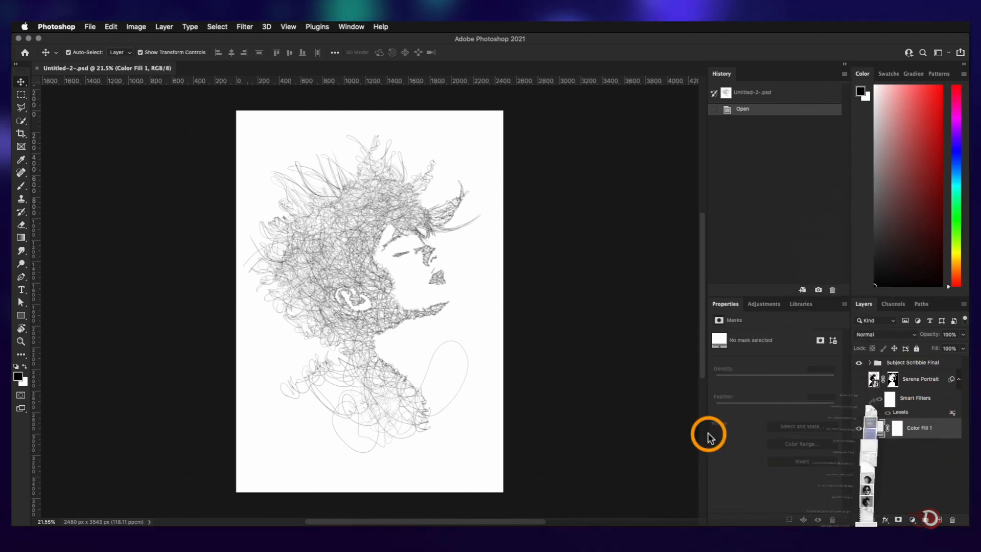
{"action": "left_click_drag", "start_coordinate": [710, 437], "coordinate": [383, 384]}
{"action": "left_click_drag", "start_coordinate": [453, 333], "coordinate": [453, 334]}
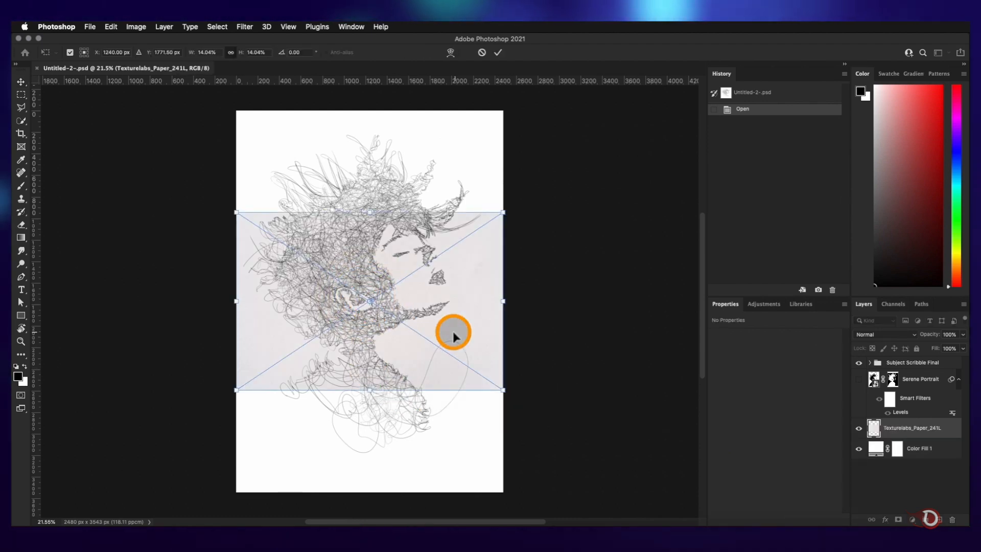
{"action": "left_click_drag", "start_coordinate": [457, 304], "coordinate": [550, 331]}
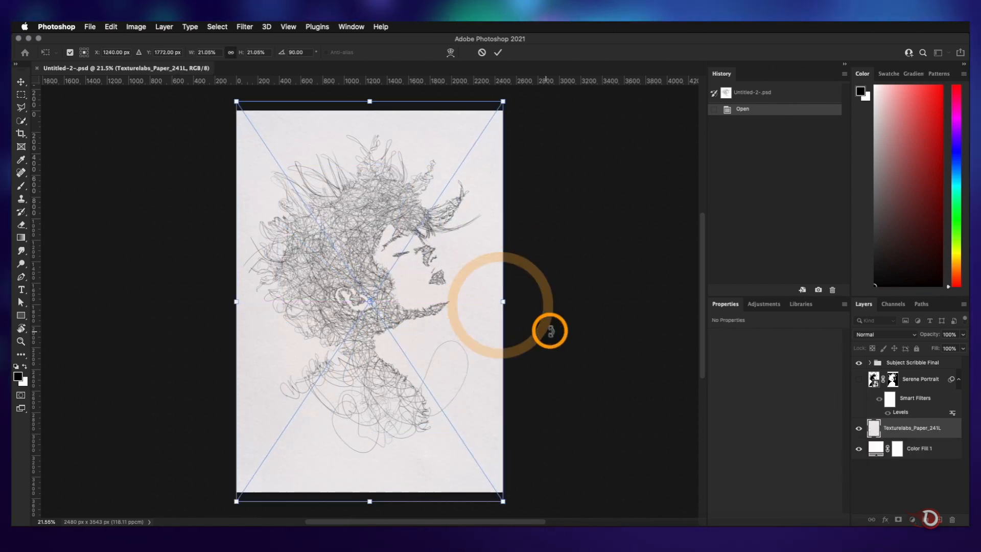
{"action": "left_click", "coordinate": [498, 52]}
Shrink the paper texture about its centre to about 1918 × 2876 px, leaving a white border around it.
{"action": "scroll", "coordinate": [424, 328], "scroll_direction": "down", "scroll_amount": 5}
{"action": "scroll", "coordinate": [426, 331], "scroll_direction": "up", "scroll_amount": 10}
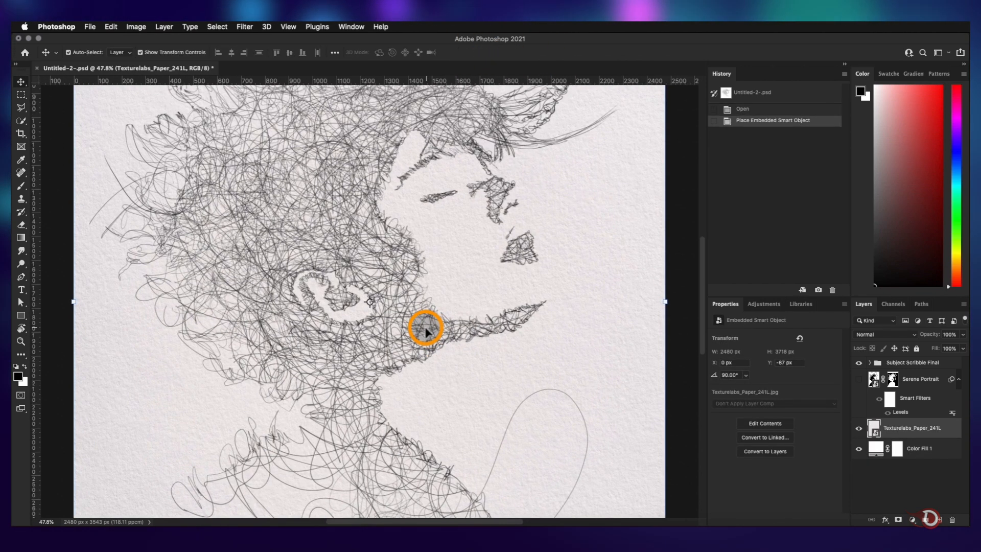
{"action": "key", "text": "super+1"}
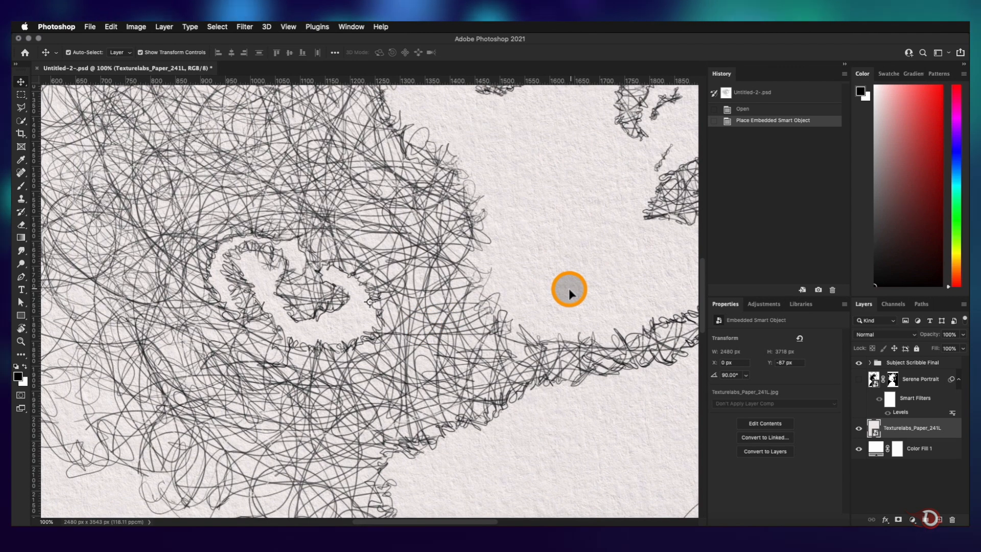
{"action": "key", "text": "super+0"}
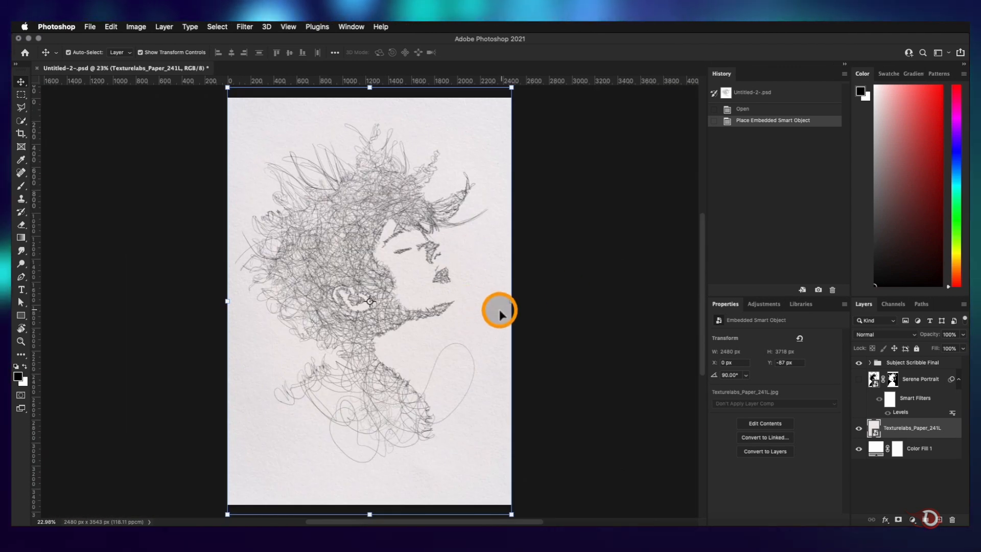
{"action": "key", "text": "super+t"}
{"action": "left_click_drag", "start_coordinate": [510, 300], "coordinate": [478, 309]}
{"action": "left_click", "coordinate": [513, 308]}
{"action": "left_click", "coordinate": [659, 403]}
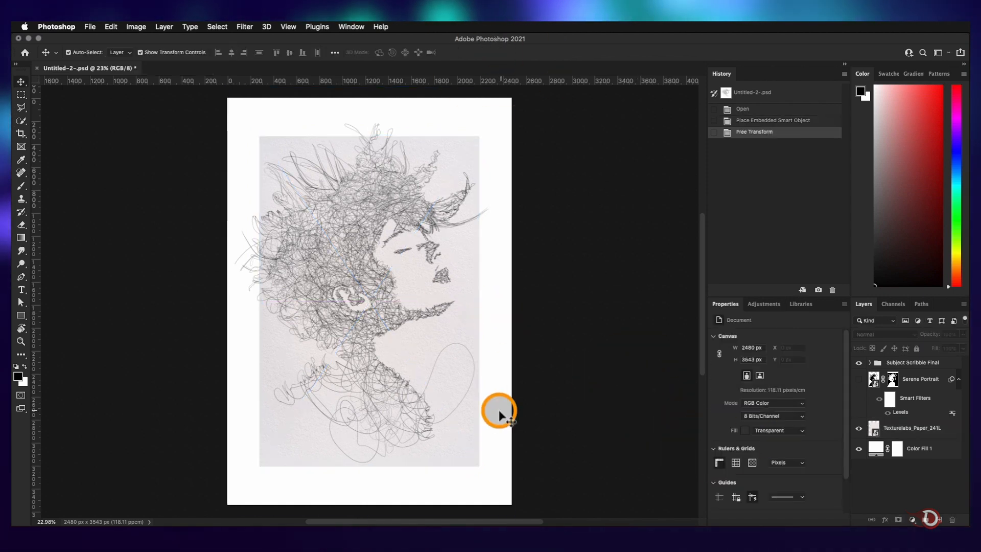
Hide the Subject Scribble Final group and rasterize the Texturelabs_Paper_241L layer.
{"action": "key", "text": "super+minus"}
{"action": "key", "text": "super+plus"}
{"action": "key", "text": "super+plus"}
{"action": "key", "text": "super+plus"}
{"action": "key", "text": "super+plus"}
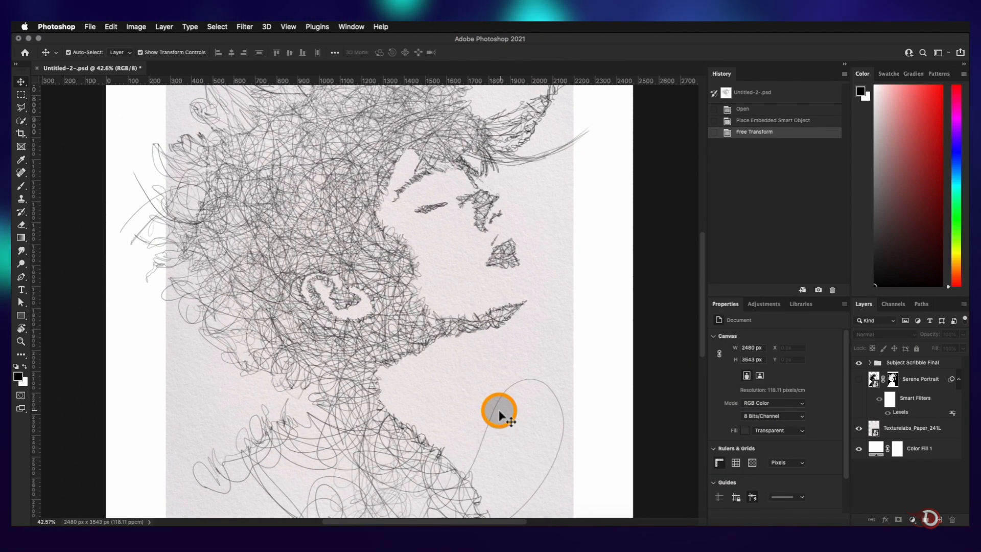
{"action": "key", "text": "super+0"}
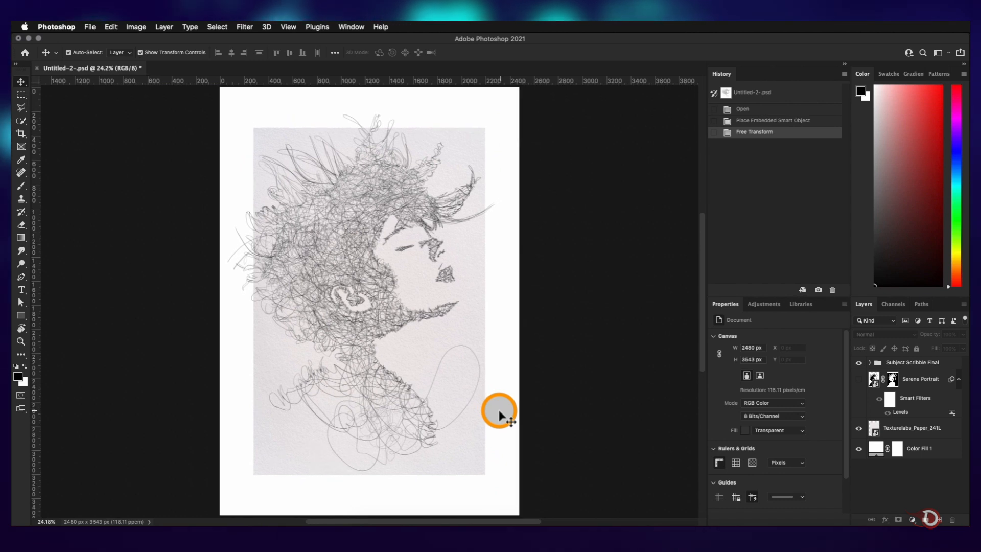
{"action": "left_click", "coordinate": [858, 363]}
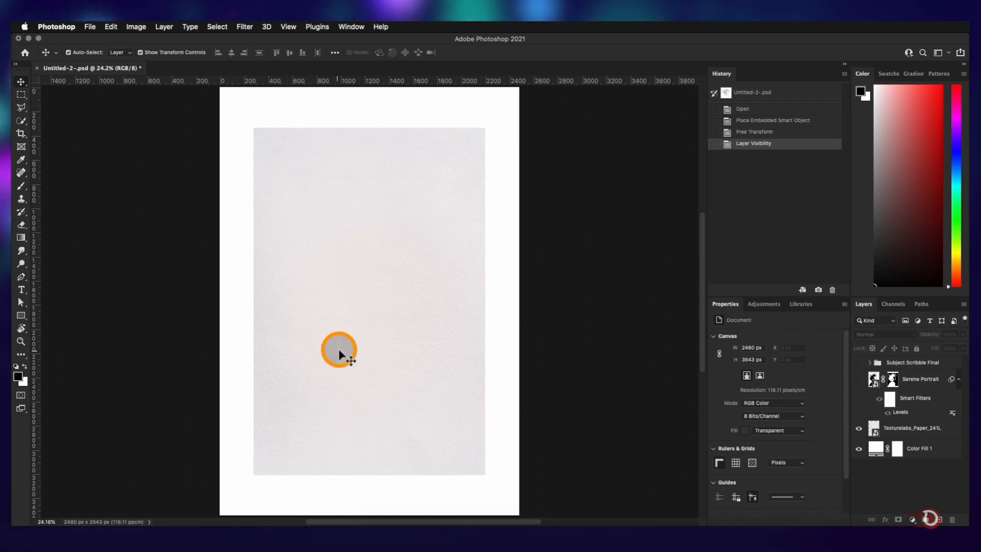
{"action": "left_click", "coordinate": [910, 429]}
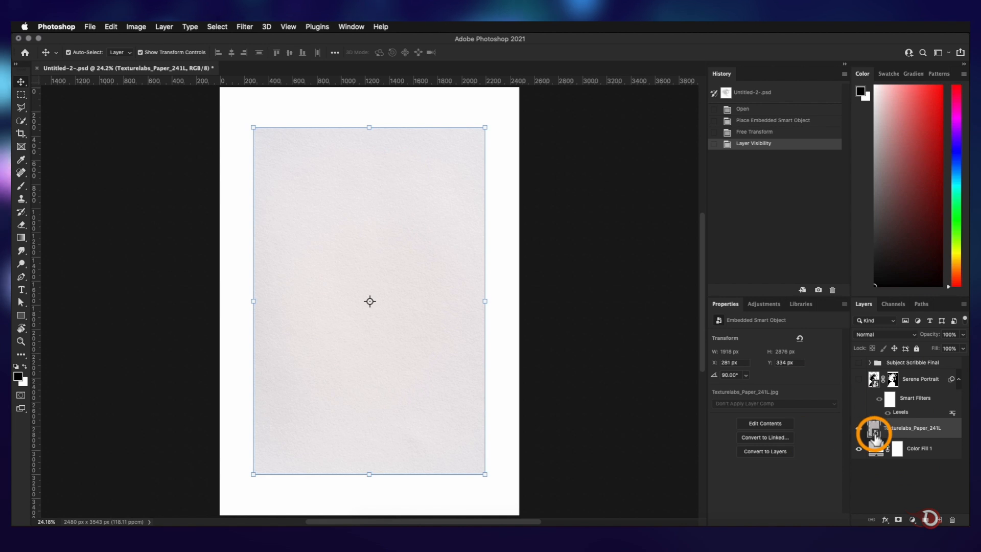
{"action": "right_click", "coordinate": [947, 432]}
{"action": "right_click", "coordinate": [896, 425]}
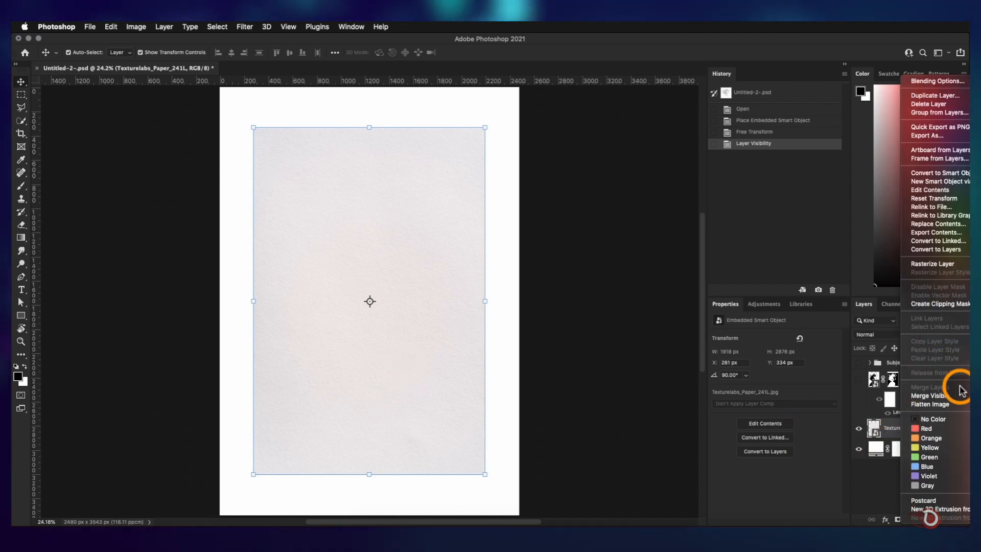
{"action": "left_click", "coordinate": [915, 264]}
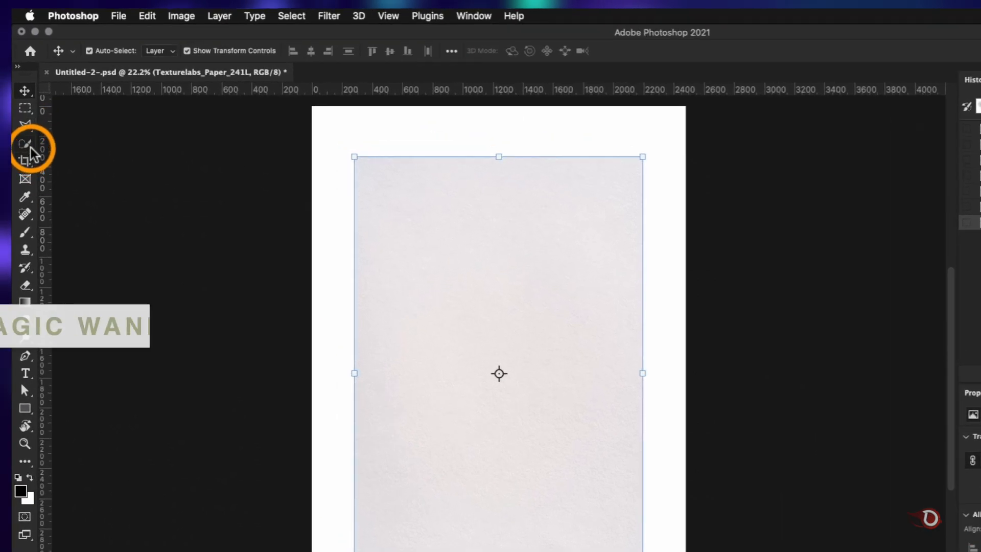
Select the empty border around the paper texture with the Magic Wand tool.
{"action": "left_click", "coordinate": [21, 120]}
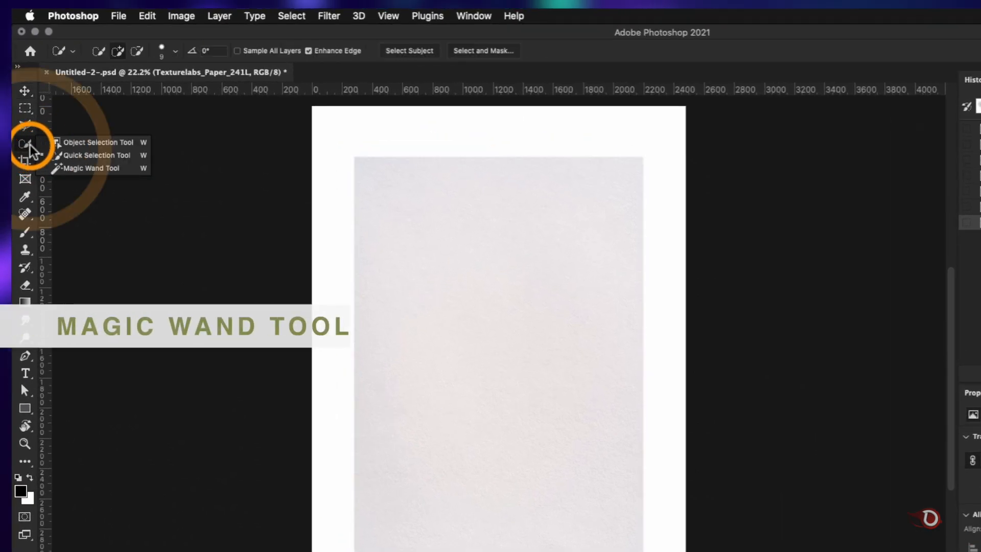
{"action": "left_click", "coordinate": [62, 142]}
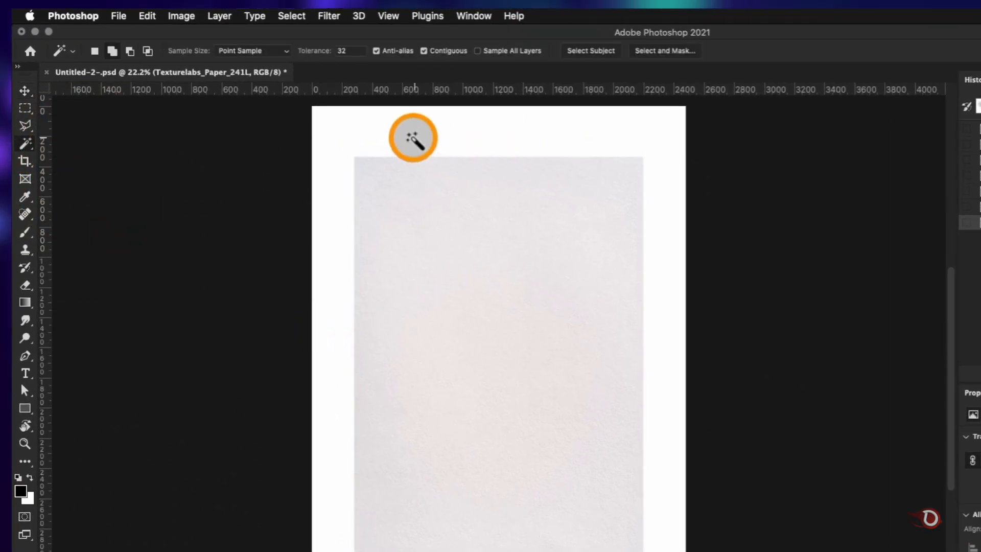
{"action": "left_click", "coordinate": [325, 132]}
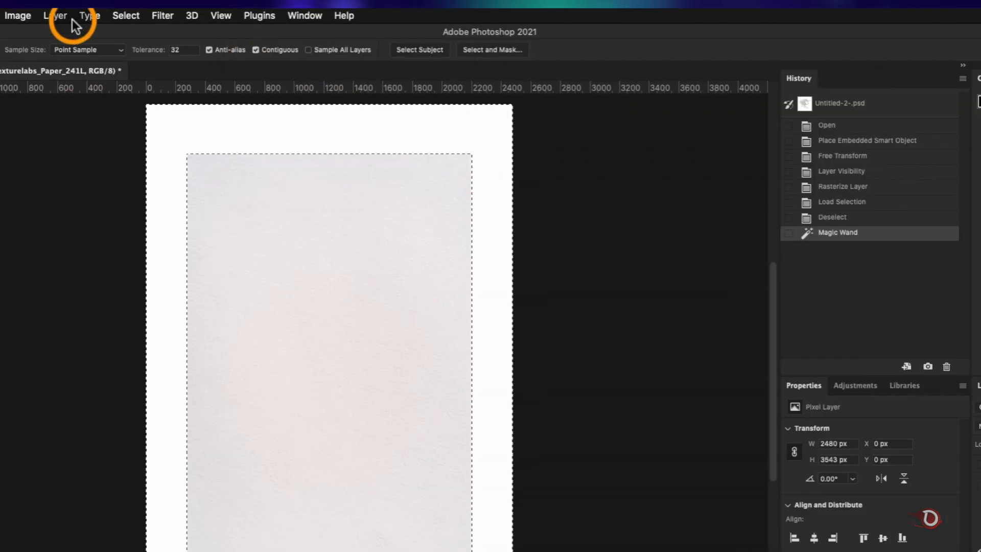
Expand the border selection by 10 pixels so that it overlaps the paper's edges.
{"action": "left_click", "coordinate": [292, 16]}
{"action": "mouse_move", "coordinate": [164, 219]}
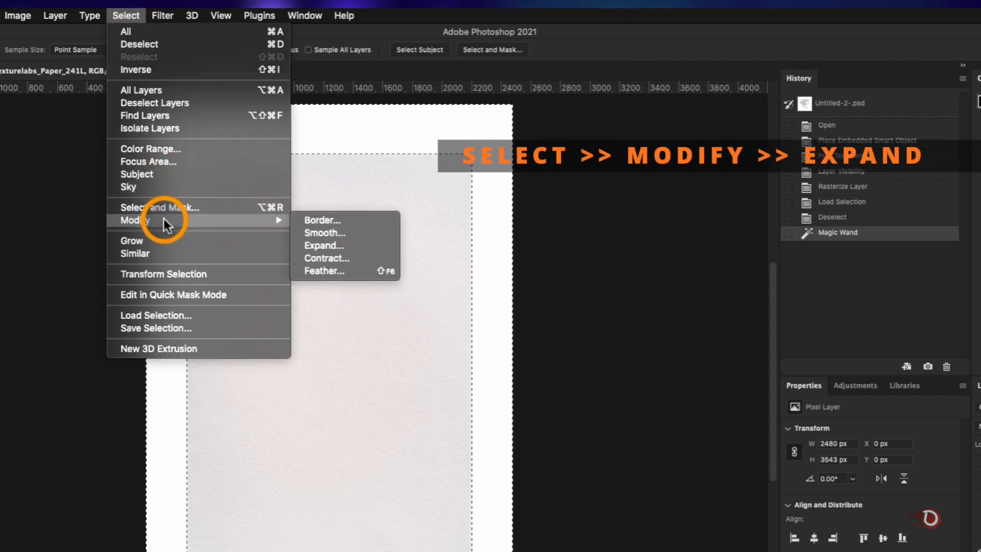
{"action": "left_click", "coordinate": [333, 247]}
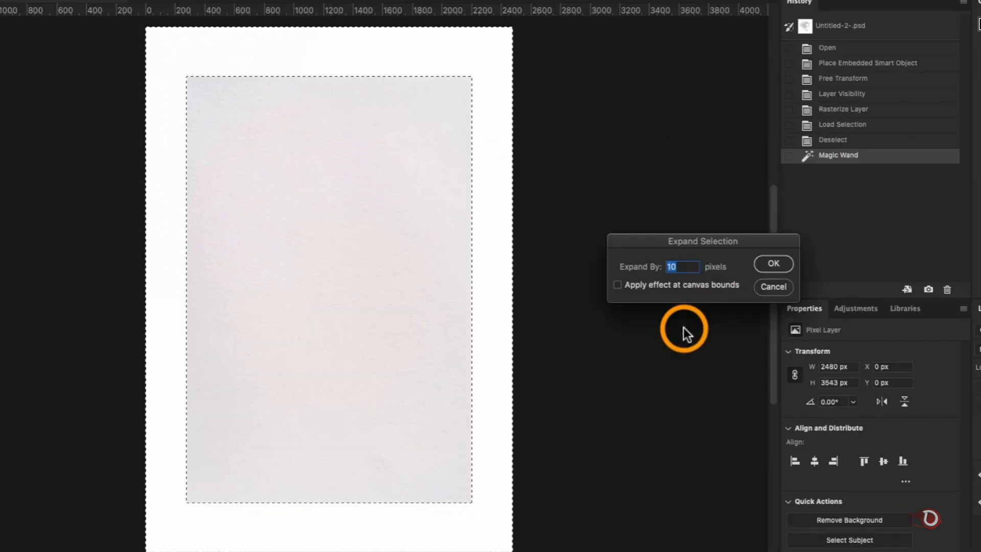
{"action": "left_click", "coordinate": [764, 267]}
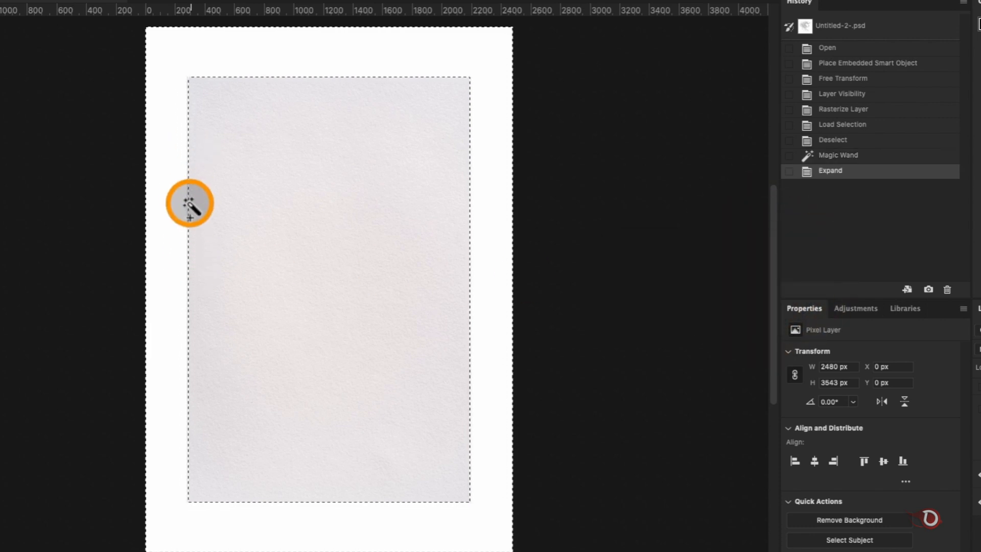
Fill the selected border around the paper texture with Content-Aware Fill, output to the current layer, and deselect.
{"action": "key", "text": "ctrl+plus"}
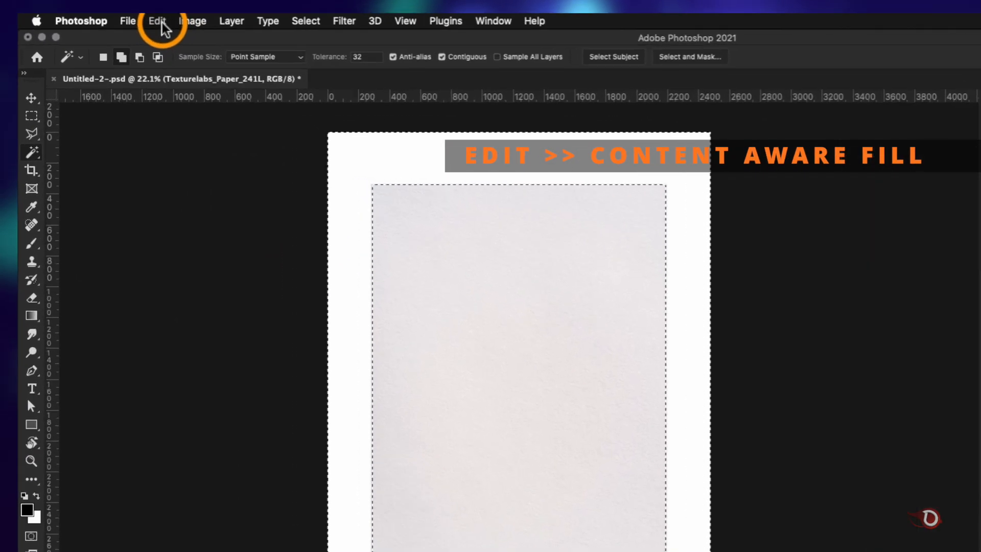
{"action": "left_click", "coordinate": [111, 11]}
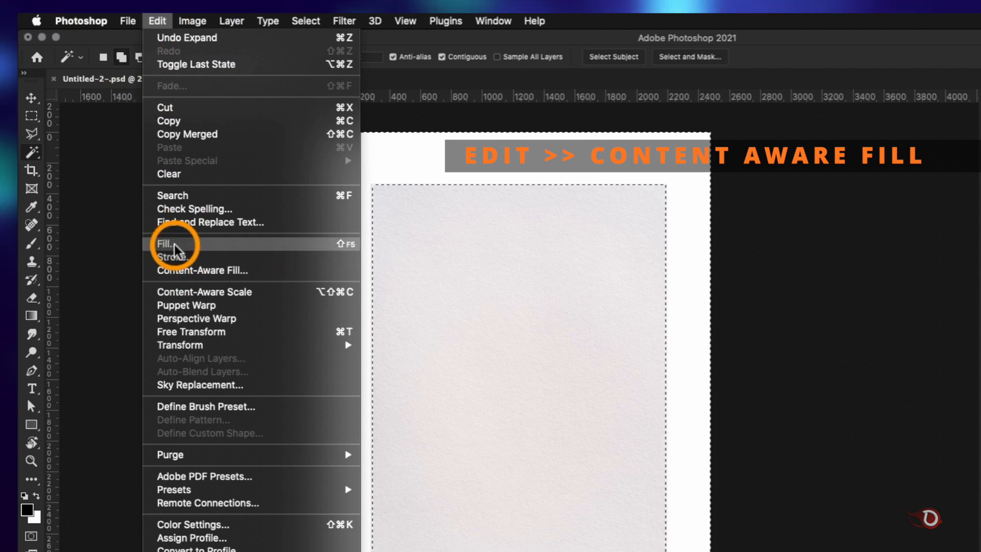
{"action": "left_click", "coordinate": [195, 271]}
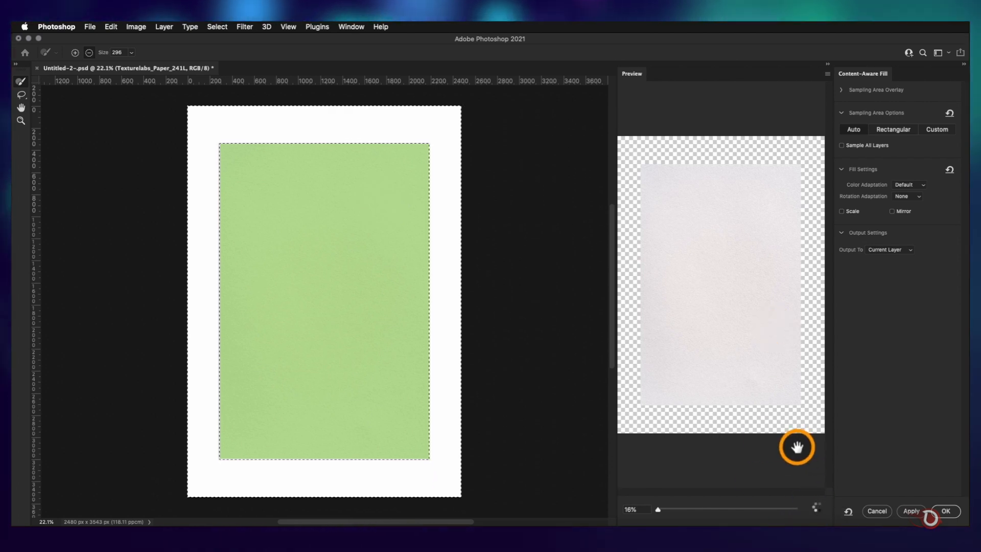
{"action": "scroll", "coordinate": [795, 447], "scroll_direction": "up", "scroll_amount": 5}
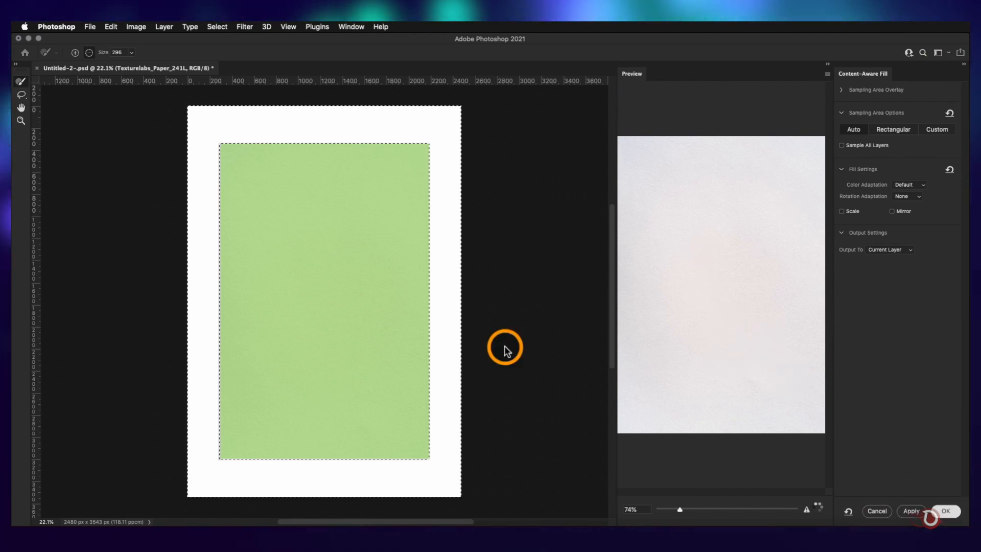
{"action": "key", "text": "Return"}
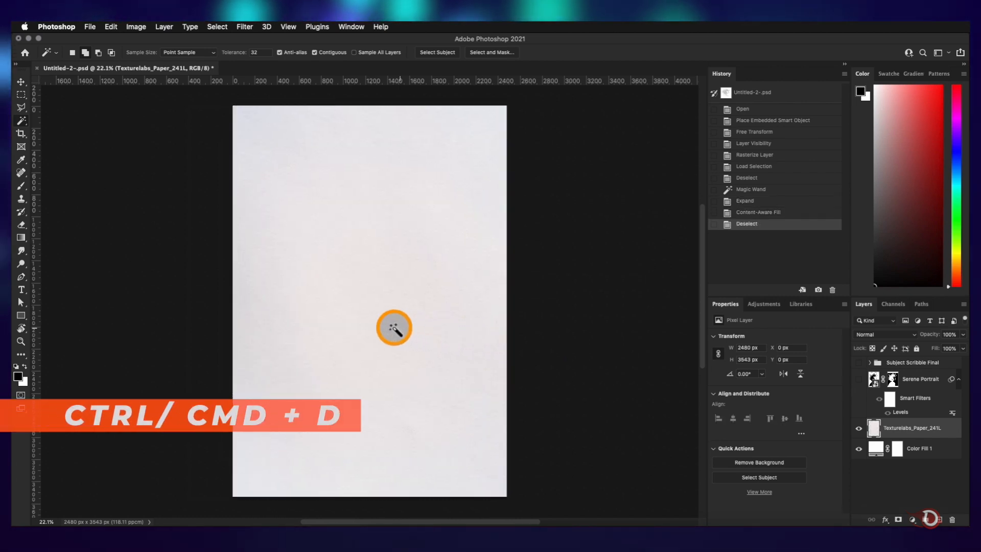
{"action": "scroll", "coordinate": [394, 327], "scroll_direction": "up", "scroll_amount": 5}
{"action": "scroll", "coordinate": [394, 327], "scroll_direction": "down", "scroll_amount": 5}
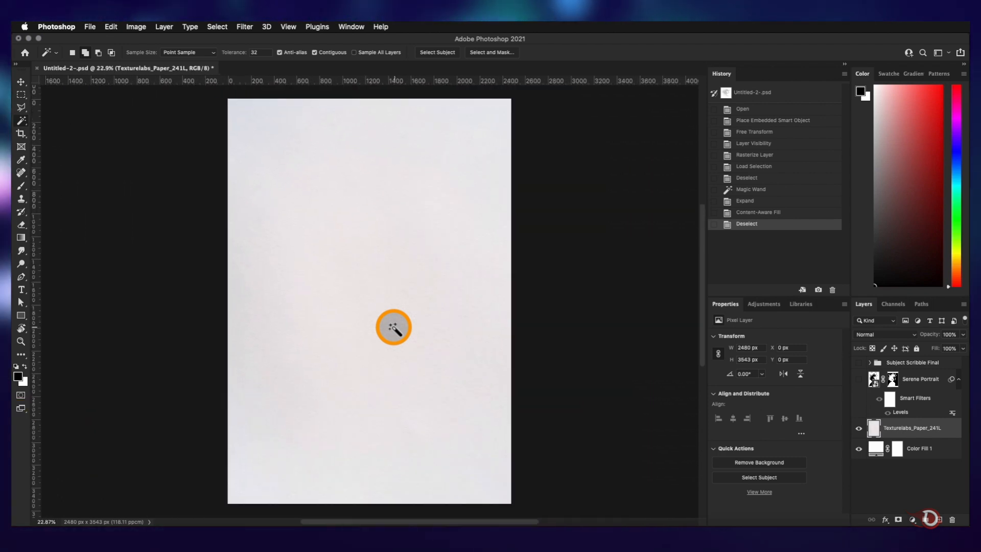
Show the Subject Scribble Final group, scale it down slightly and reposition the portrait on the paper.
{"action": "scroll", "coordinate": [394, 328], "scroll_direction": "down", "scroll_amount": 1}
{"action": "left_click", "coordinate": [858, 363]}
{"action": "left_click", "coordinate": [912, 362]}
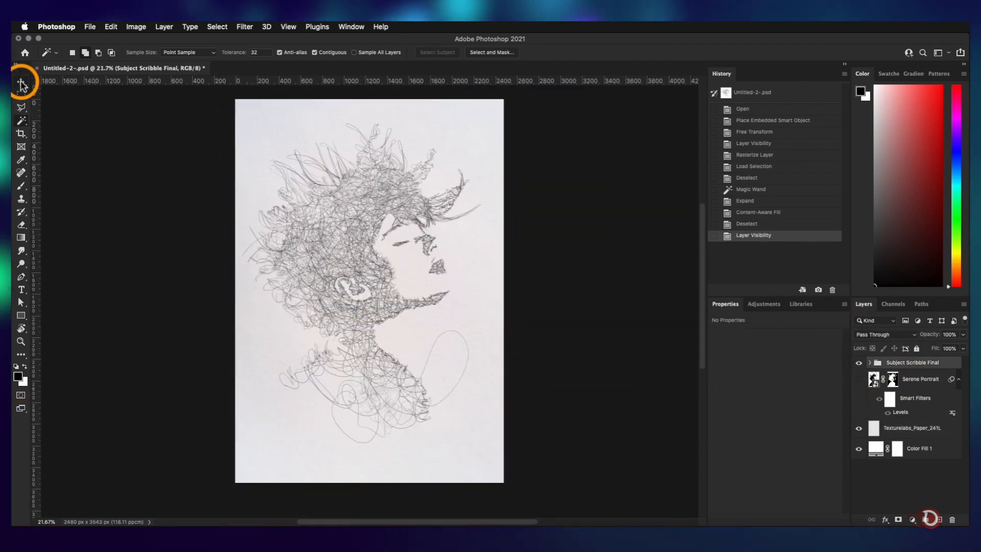
{"action": "key", "text": "super+t"}
{"action": "left_click_drag", "start_coordinate": [513, 276], "coordinate": [488, 267]}
{"action": "left_click_drag", "start_coordinate": [363, 258], "coordinate": [366, 251]}
{"action": "left_click", "coordinate": [515, 53]}
Blend the Subject Scribble Final group into the paper with Blend If Gray, splitting the Underlying Layer highlights to 218 / 255.
{"action": "scroll", "coordinate": [492, 318], "scroll_direction": "up", "scroll_amount": 2}
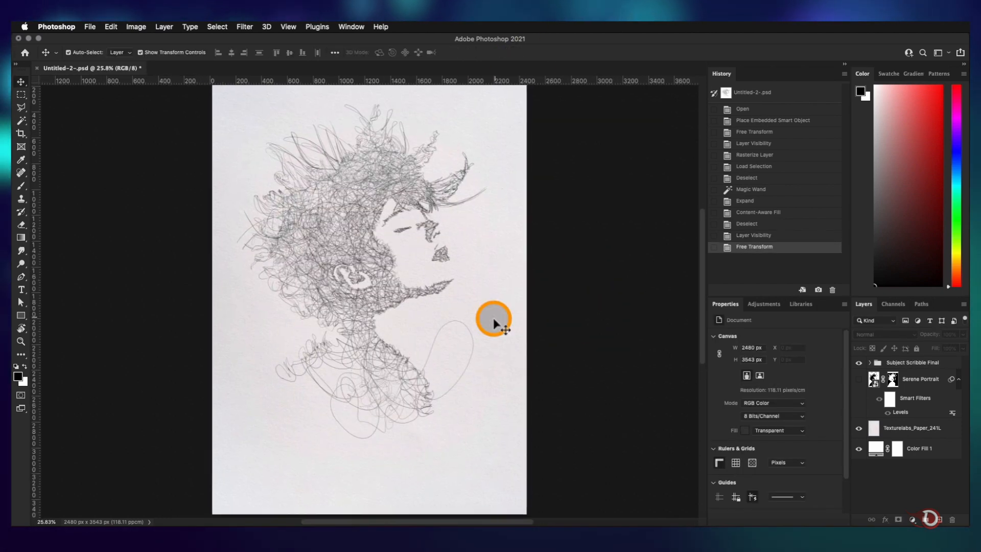
{"action": "scroll", "coordinate": [492, 318], "scroll_direction": "down", "scroll_amount": 1}
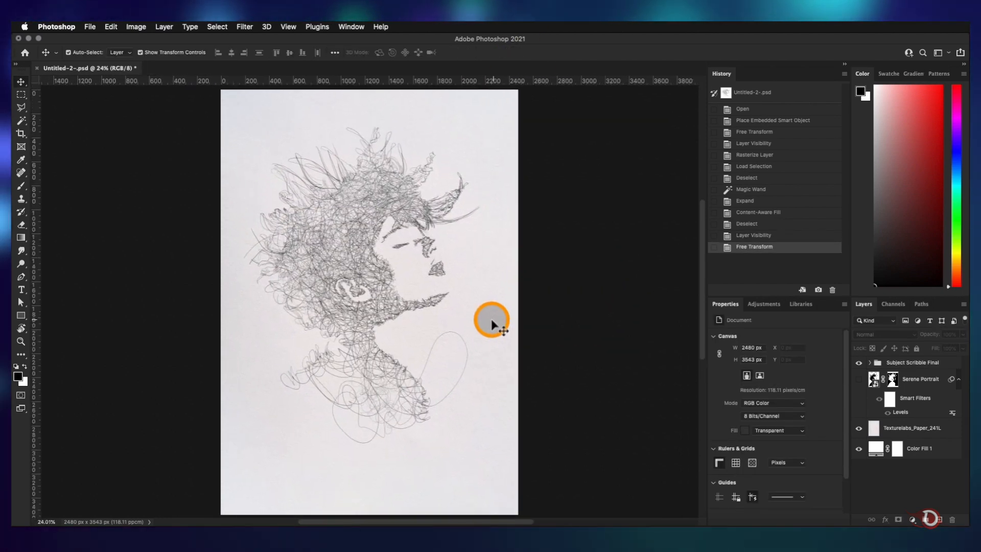
{"action": "scroll", "coordinate": [491, 319], "scroll_direction": "up", "scroll_amount": 2}
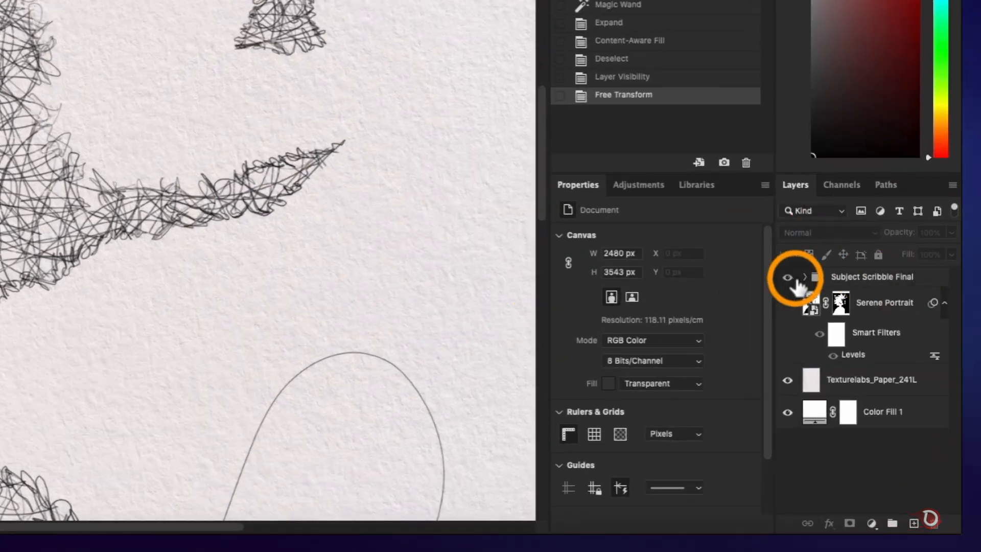
{"action": "double_click", "coordinate": [919, 285]}
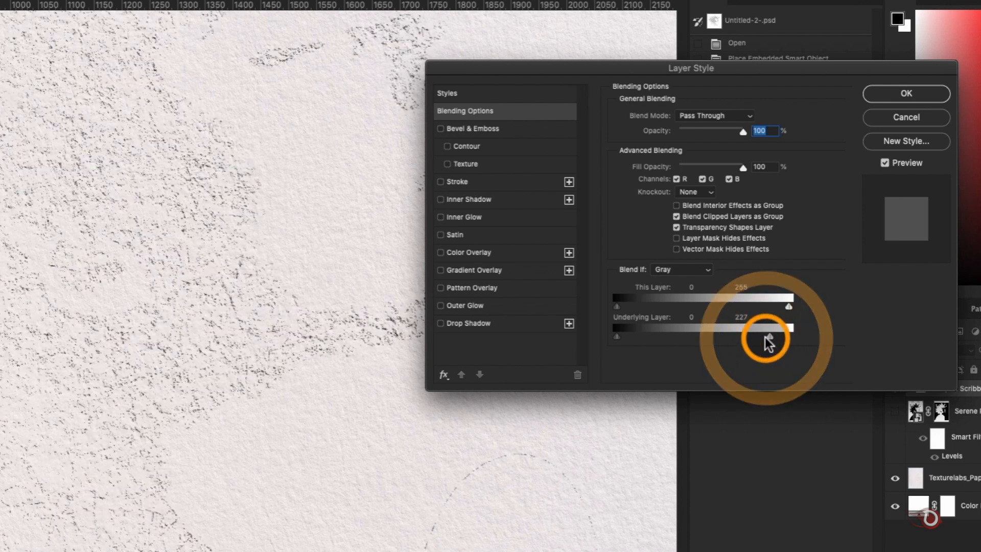
{"action": "left_click", "coordinate": [766, 336]}
{"action": "left_click_drag", "start_coordinate": [766, 336], "coordinate": [772, 336]}
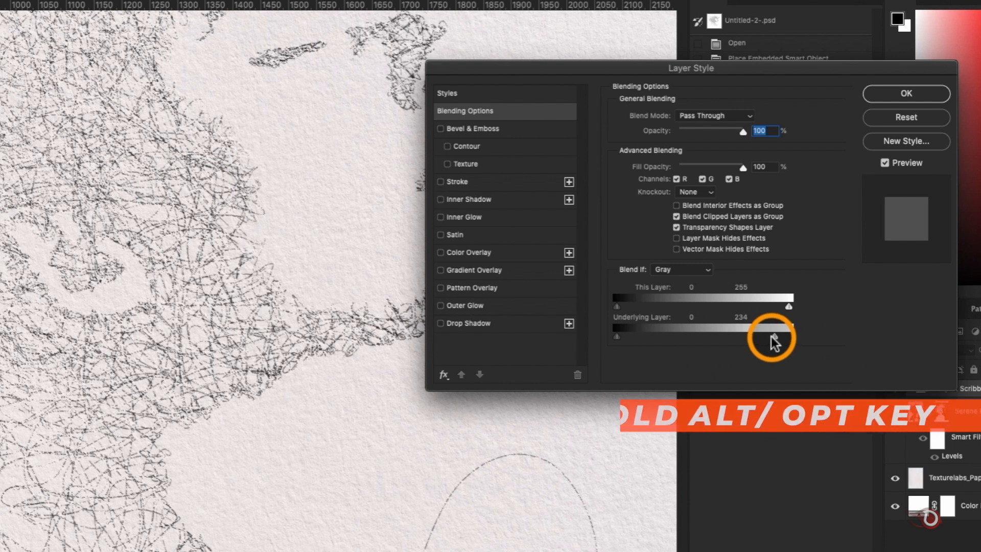
{"action": "left_click_drag", "start_coordinate": [771, 334], "coordinate": [774, 336]}
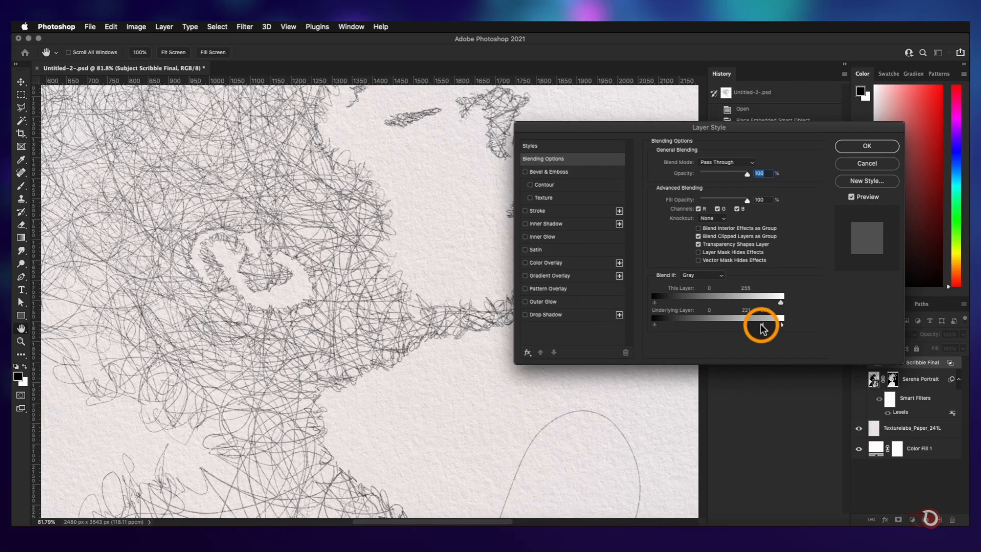
{"action": "mouse_move", "coordinate": [773, 336]}
{"action": "left_mouse_down"}
{"action": "mouse_move", "coordinate": [747, 335]}
{"action": "mouse_move", "coordinate": [772, 329]}
{"action": "mouse_move", "coordinate": [759, 325]}
{"action": "left_mouse_up"}
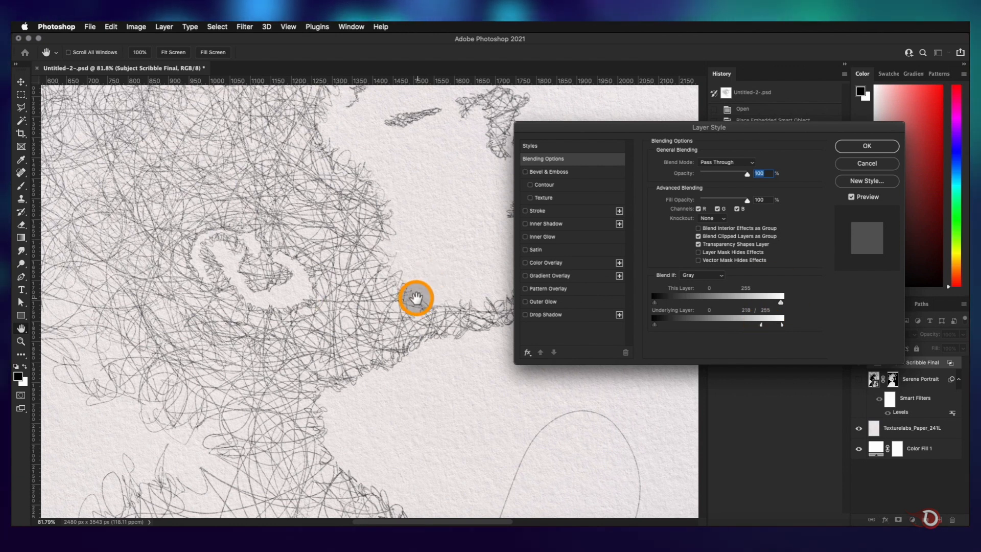
{"action": "left_click", "coordinate": [853, 146]}
{"action": "scroll", "coordinate": [479, 267], "scroll_direction": "down", "scroll_amount": 5}
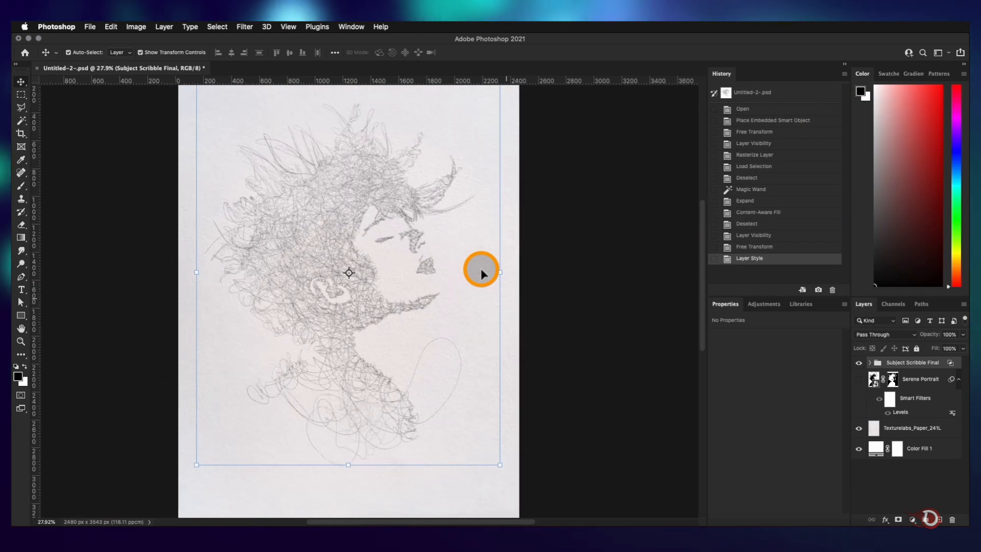
Add a Levels adjustment layer above the scribble group with input levels 100, 1.24 and 248, affecting all layers below.
{"action": "scroll", "coordinate": [480, 268], "scroll_direction": "up", "scroll_amount": 2}
{"action": "key", "text": "super+0"}
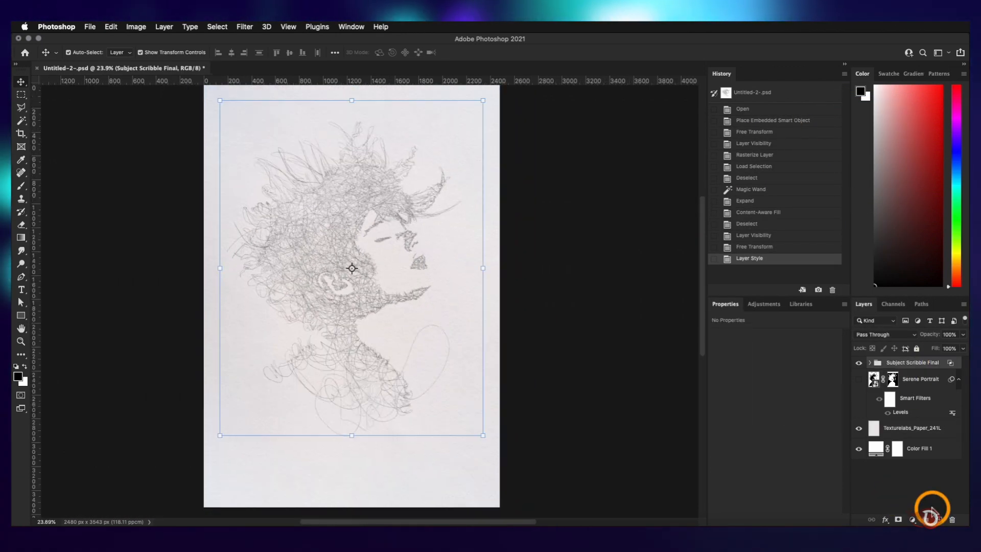
{"action": "left_click", "coordinate": [911, 520]}
{"action": "left_click", "coordinate": [919, 359]}
{"action": "mouse_move", "coordinate": [781, 410]}
{"action": "left_mouse_down"}
{"action": "mouse_move", "coordinate": [806, 410]}
{"action": "mouse_move", "coordinate": [795, 411]}
{"action": "left_mouse_up"}
{"action": "left_click_drag", "start_coordinate": [728, 410], "coordinate": [761, 412]}
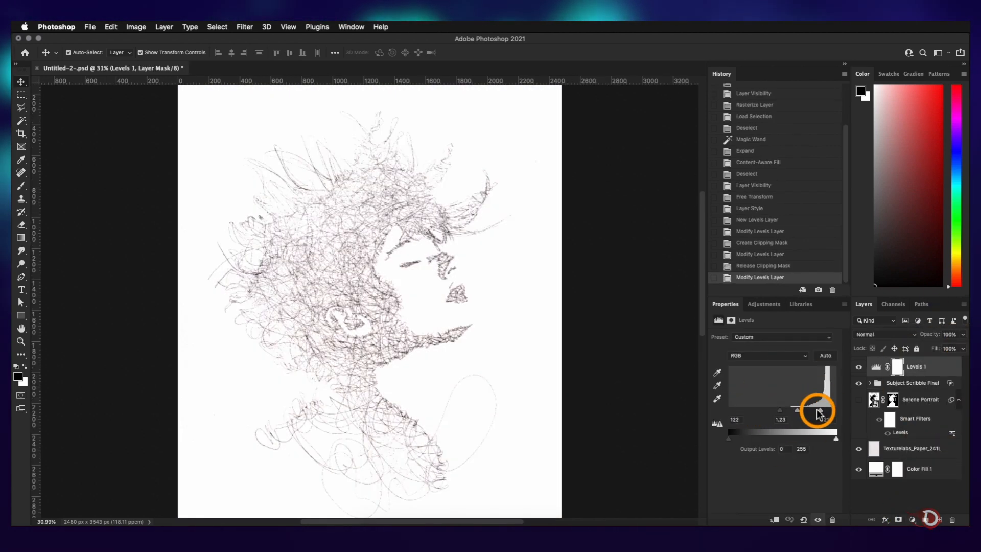
{"action": "mouse_move", "coordinate": [816, 406]}
{"action": "left_mouse_down"}
{"action": "mouse_move", "coordinate": [827, 411]}
{"action": "mouse_move", "coordinate": [771, 409]}
{"action": "mouse_move", "coordinate": [797, 409]}
{"action": "left_mouse_up"}
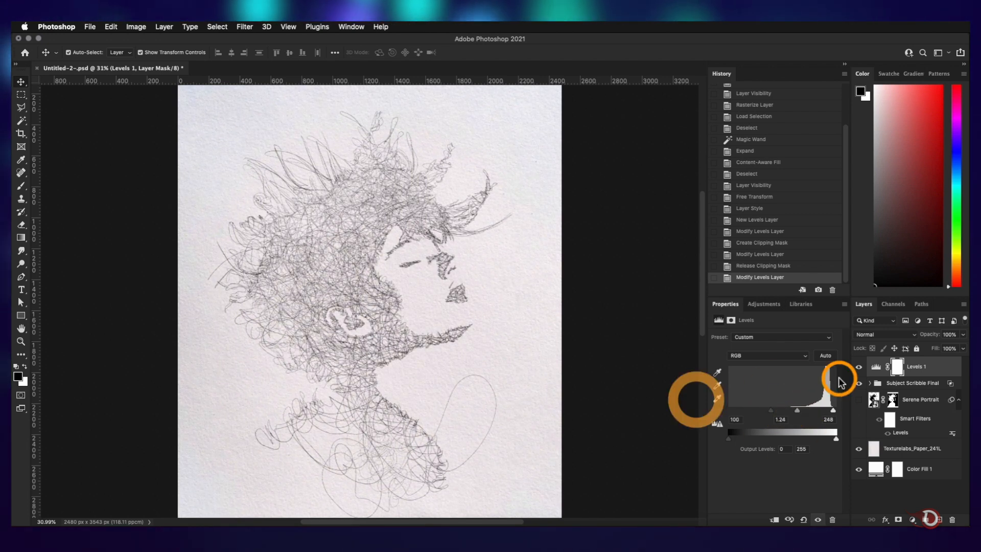
{"action": "scroll", "coordinate": [432, 375], "scroll_direction": "down", "scroll_amount": 5}
{"action": "scroll", "coordinate": [431, 372], "scroll_direction": "down", "scroll_amount": 3}
{"action": "scroll", "coordinate": [431, 372], "scroll_direction": "up", "scroll_amount": 2}
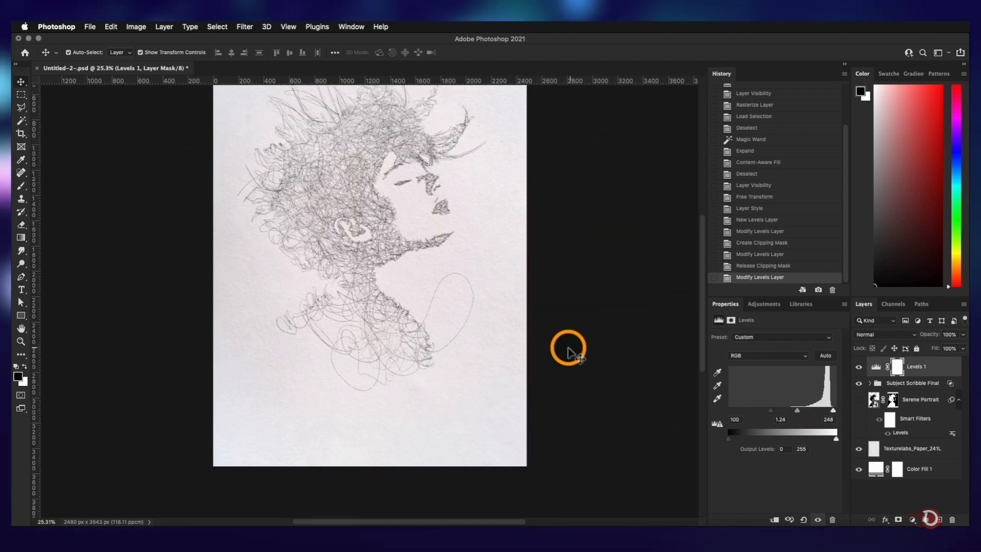
{"action": "left_click", "coordinate": [567, 351]}
Enlarge the Subject Scribble Final group to about 132% and centre the portrait on the canvas.
{"action": "scroll", "coordinate": [486, 351], "scroll_direction": "up", "scroll_amount": 4}
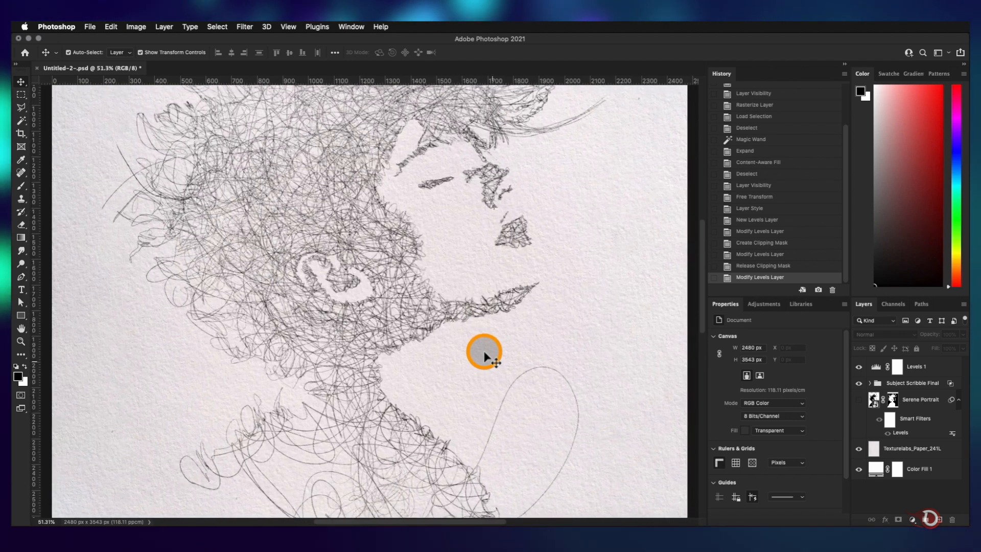
{"action": "scroll", "coordinate": [483, 351], "scroll_direction": "down", "scroll_amount": 3}
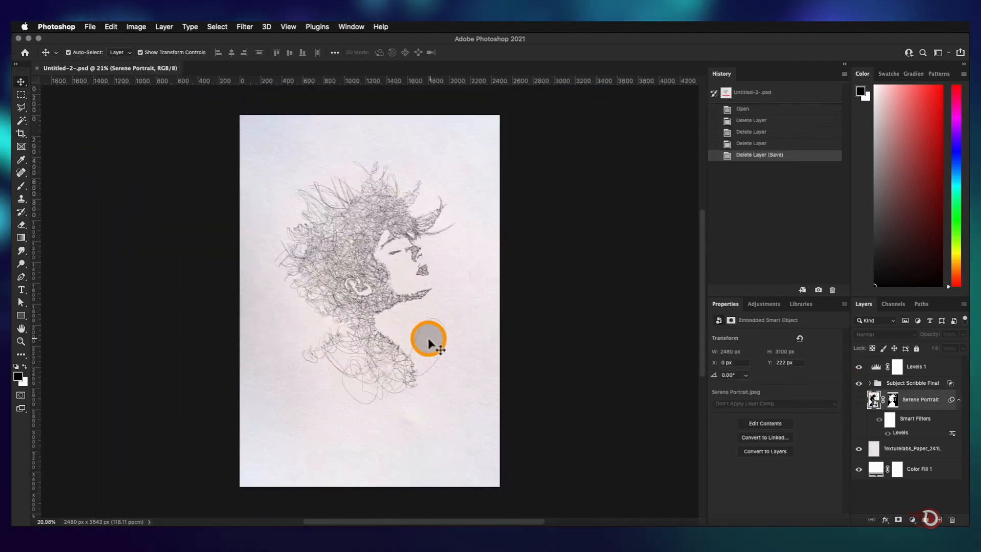
{"action": "left_click", "coordinate": [900, 384]}
{"action": "left_click", "coordinate": [471, 274]}
{"action": "left_click_drag", "start_coordinate": [471, 275], "coordinate": [499, 274]}
{"action": "left_click_drag", "start_coordinate": [388, 282], "coordinate": [390, 306]}
{"action": "left_click_drag", "start_coordinate": [504, 300], "coordinate": [505, 292]}
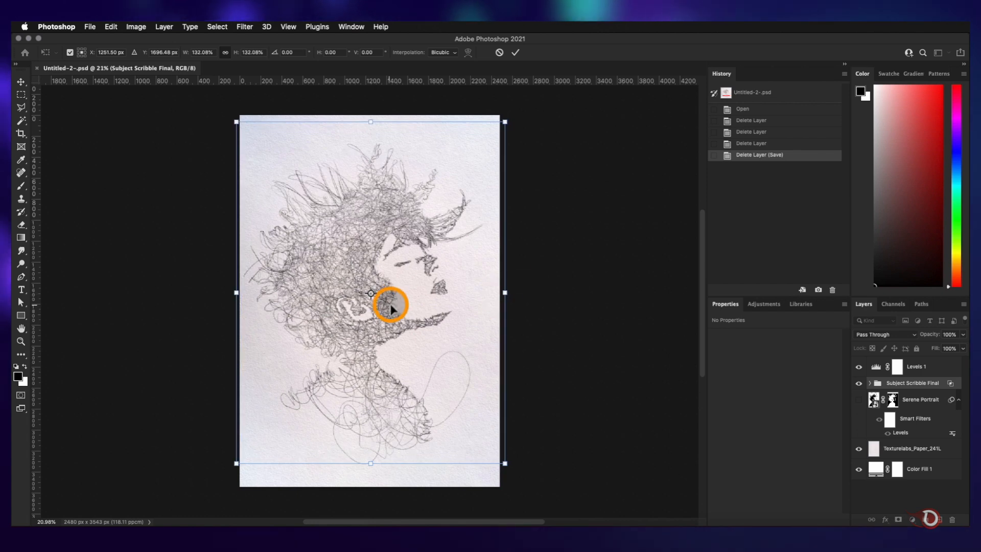
{"action": "left_click", "coordinate": [515, 53]}
{"action": "left_click", "coordinate": [618, 274]}
{"action": "key", "text": "super+0"}
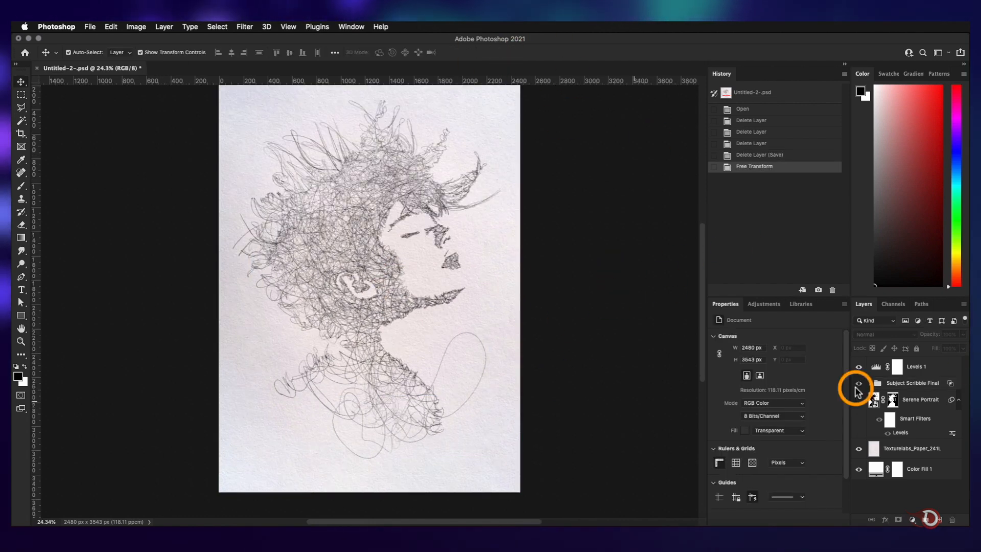
Draw a rectangle shape about 1516 × 414 px above the Levels 1 layer, starting beside the shoulder and running past the canvas's right edge.
{"action": "left_click", "coordinate": [948, 369]}
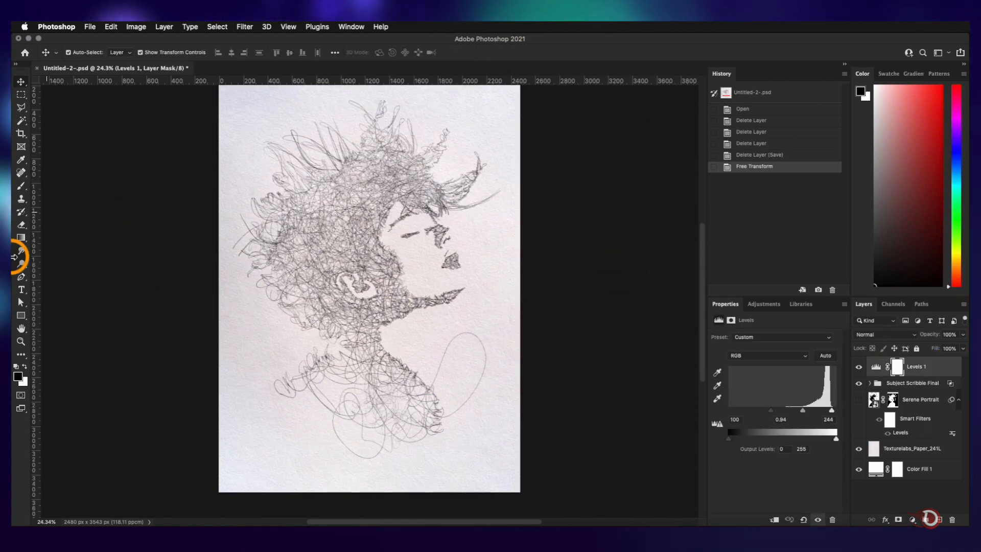
{"action": "left_click", "coordinate": [34, 321]}
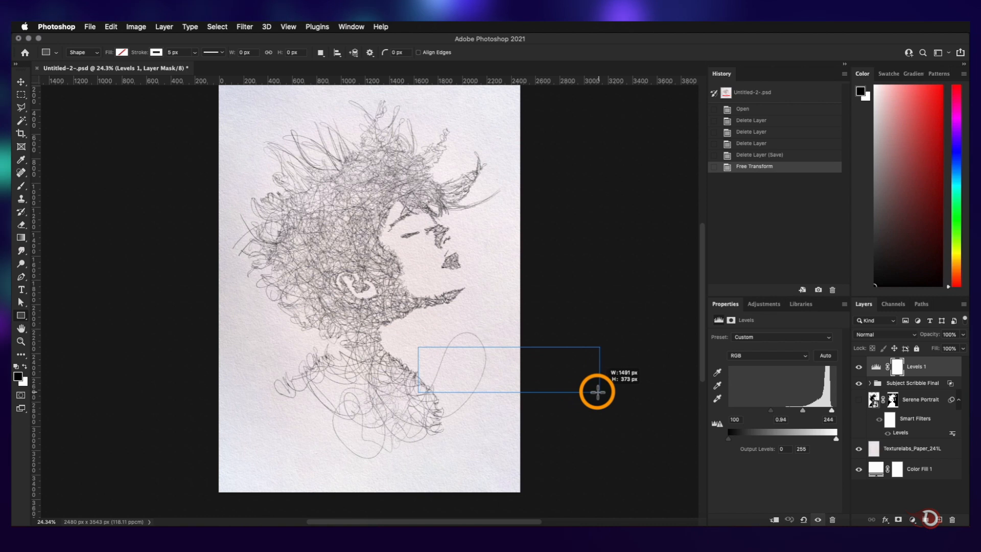
{"action": "left_click_drag", "start_coordinate": [597, 392], "coordinate": [602, 397]}
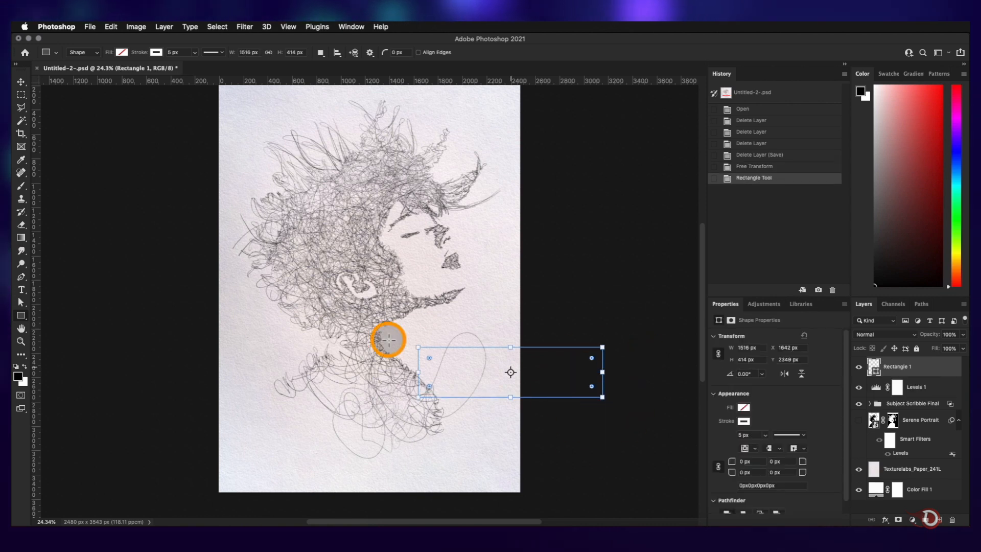
Give the rectangle a dark red fill and no stroke.
{"action": "left_click", "coordinate": [744, 409]}
{"action": "left_click", "coordinate": [729, 407]}
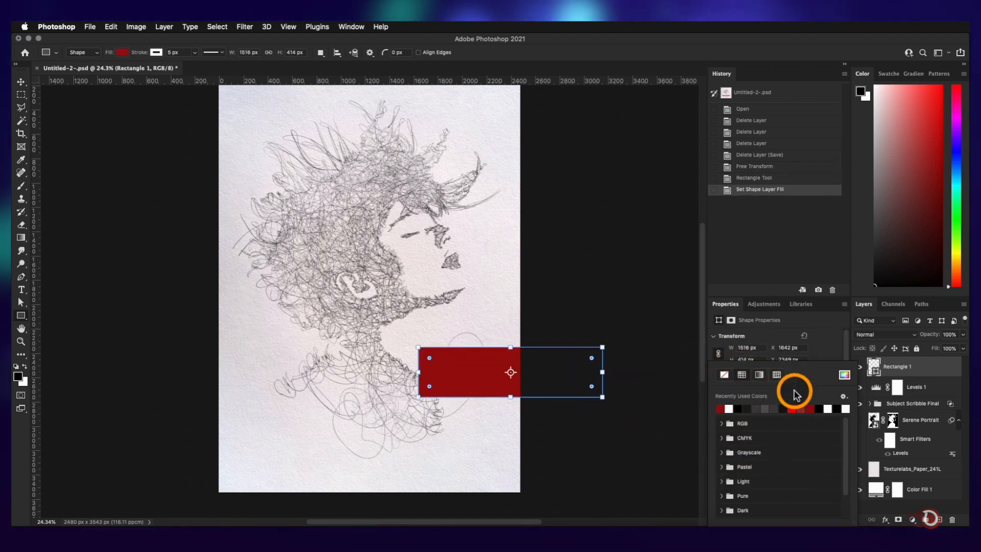
{"action": "left_click", "coordinate": [743, 421]}
{"action": "left_click", "coordinate": [744, 421]}
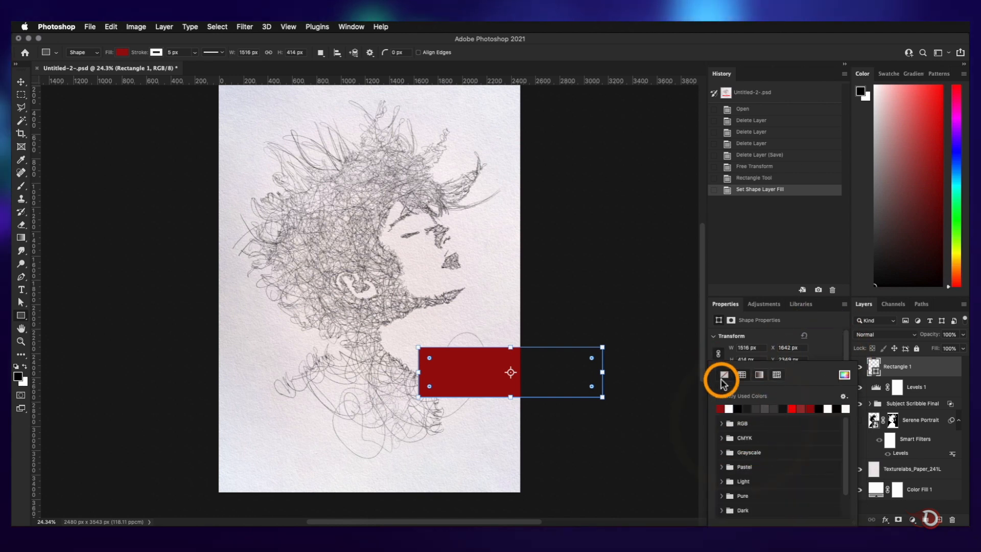
{"action": "left_click", "coordinate": [724, 375]}
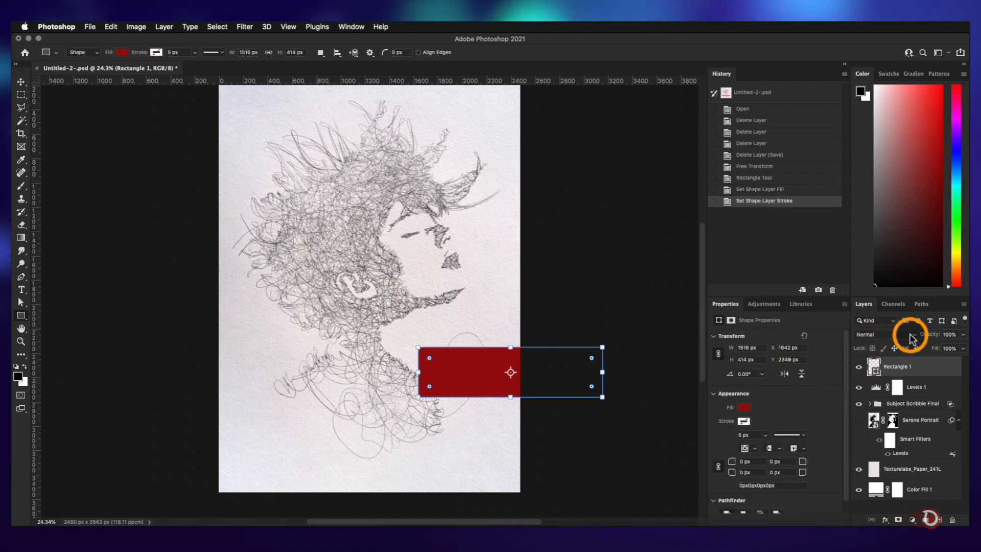
Set the rectangle's blend mode to Multiply and move it over the shoulder, to about X 1440, Y 2455 px.
{"action": "left_click", "coordinate": [910, 339]}
{"action": "left_click", "coordinate": [871, 361]}
{"action": "left_click", "coordinate": [21, 82]}
{"action": "left_click_drag", "start_coordinate": [480, 377], "coordinate": [450, 387]}
Add the text line “In the tangles of life, above the red rectangle.
{"action": "scroll", "coordinate": [450, 387], "scroll_direction": "up", "scroll_amount": 3}
{"action": "left_click", "coordinate": [21, 289]}
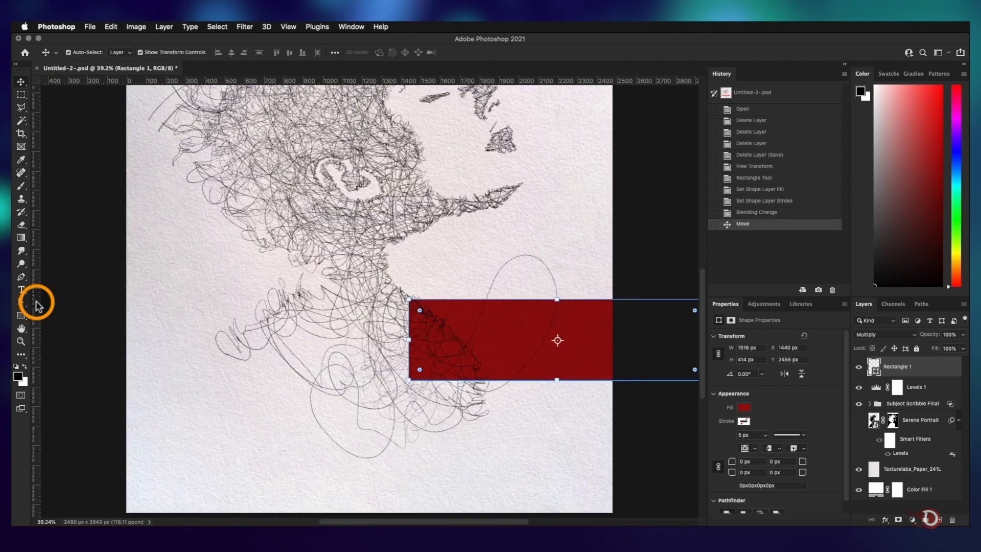
{"action": "left_click", "coordinate": [422, 255]}
{"action": "type", "text": "\""}
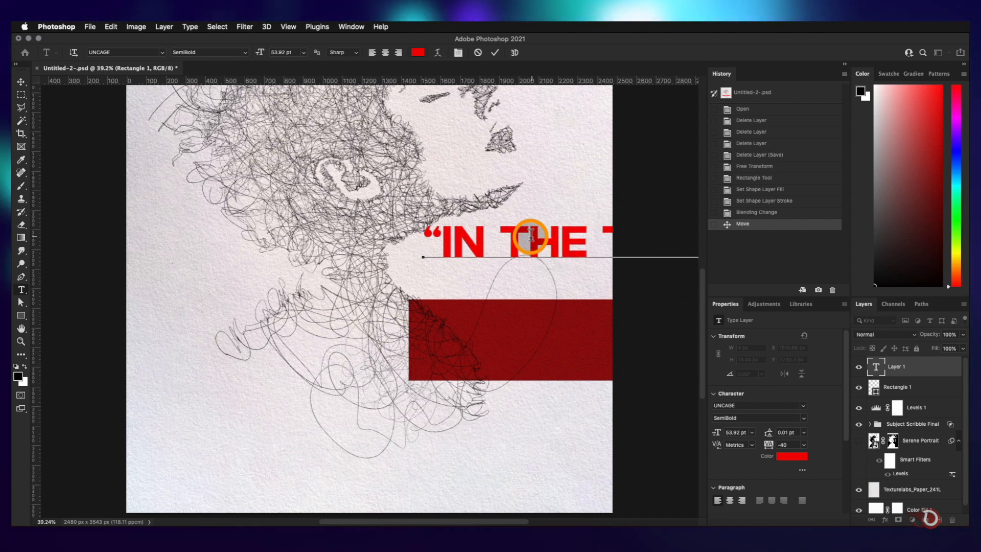
{"action": "left_click", "coordinate": [495, 52]}
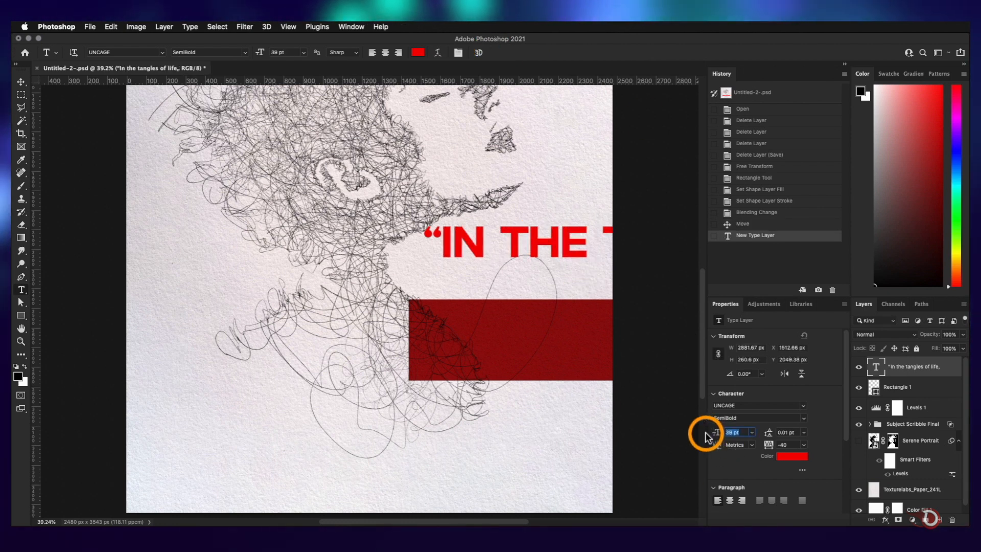
Set the quote text to 20 pt in the Creepy Notes font.
{"action": "left_click_drag", "start_coordinate": [706, 437], "coordinate": [712, 432]}
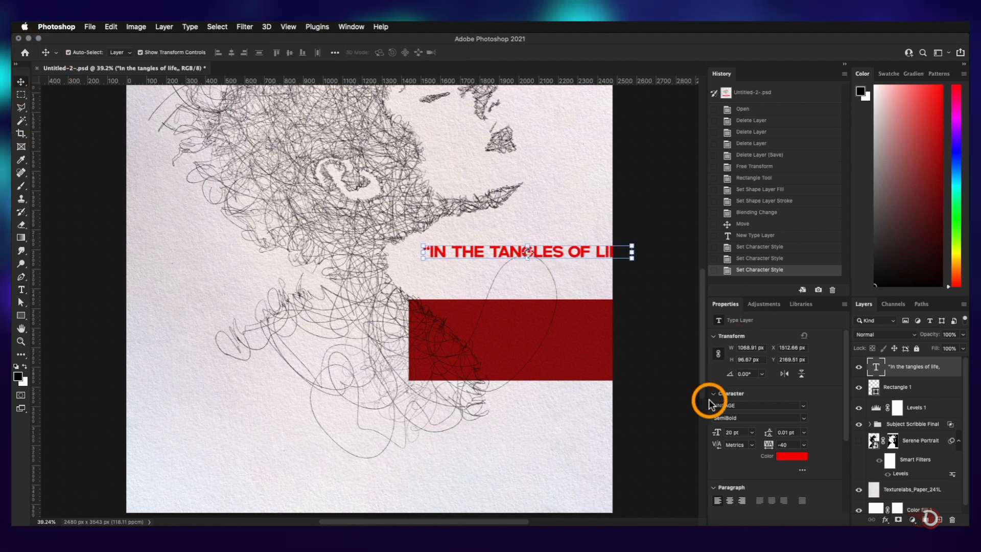
{"action": "left_click", "coordinate": [802, 408]}
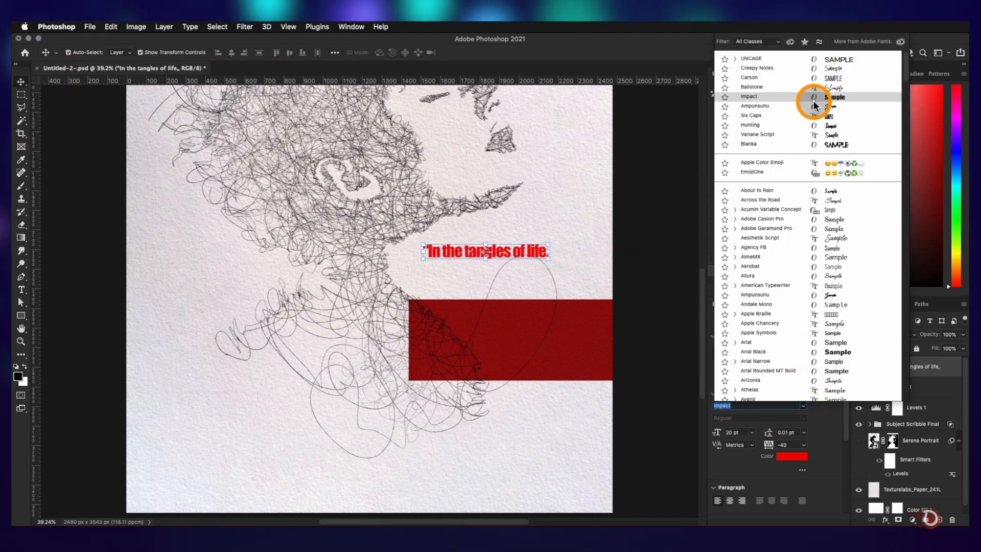
{"action": "left_click", "coordinate": [771, 68]}
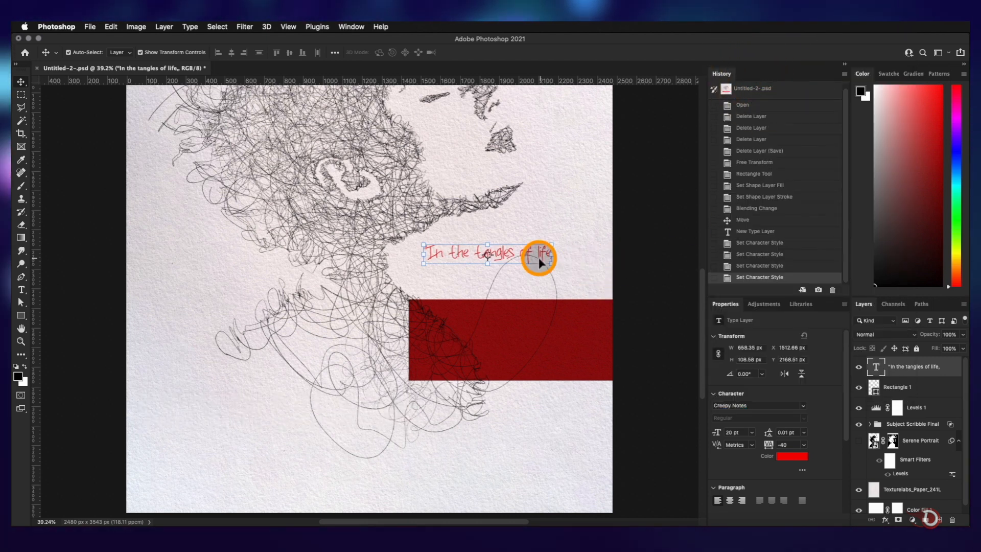
Move the quote line onto the upper part of the red rectangle and change its text colour to near-white fdfdfd.
{"action": "left_click_drag", "start_coordinate": [525, 252], "coordinate": [547, 319]}
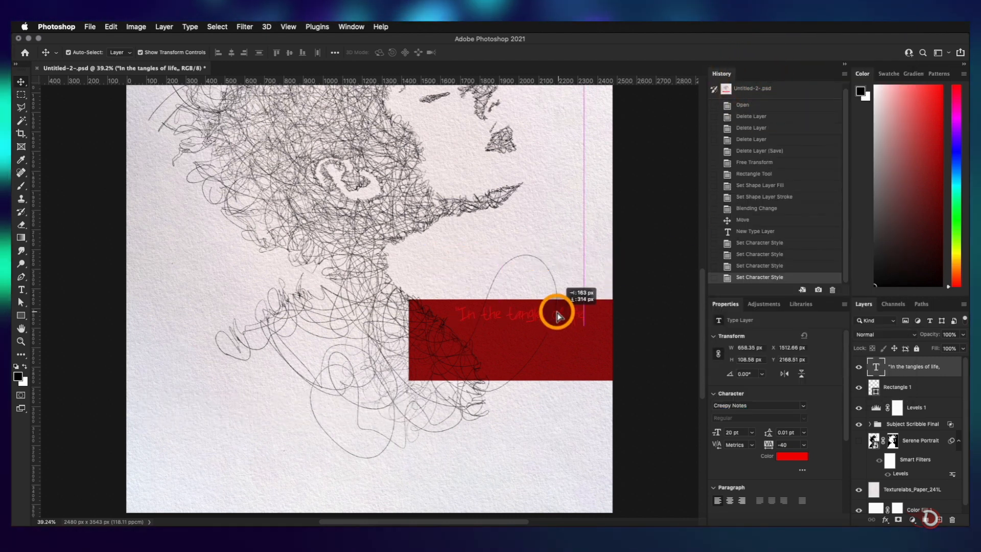
{"action": "left_click", "coordinate": [801, 456]}
{"action": "left_click", "coordinate": [639, 228]}
{"action": "left_click", "coordinate": [854, 210]}
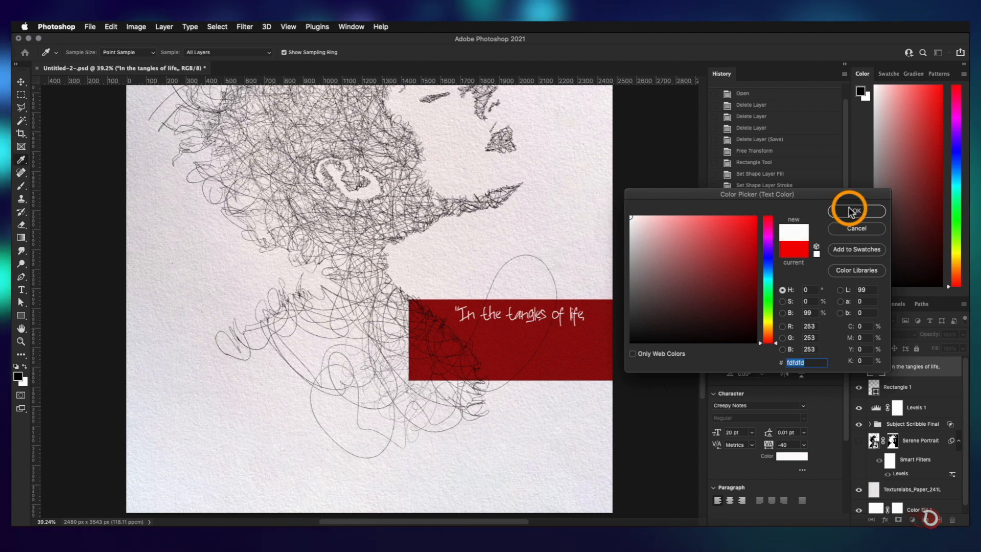
Set the quote line's tracking to 0 and shift the text back toward the middle of the rectangle.
{"action": "left_click_drag", "start_coordinate": [765, 445], "coordinate": [766, 445]}
{"action": "left_click", "coordinate": [630, 332]}
{"action": "left_click", "coordinate": [567, 318]}
{"action": "left_click_drag", "start_coordinate": [533, 308], "coordinate": [515, 308]}
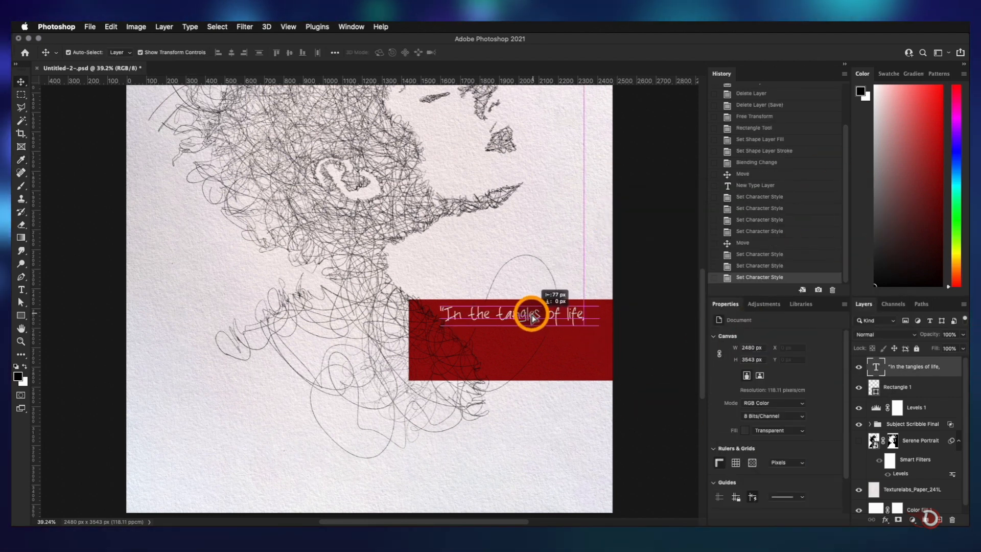
{"action": "left_click", "coordinate": [500, 342]}
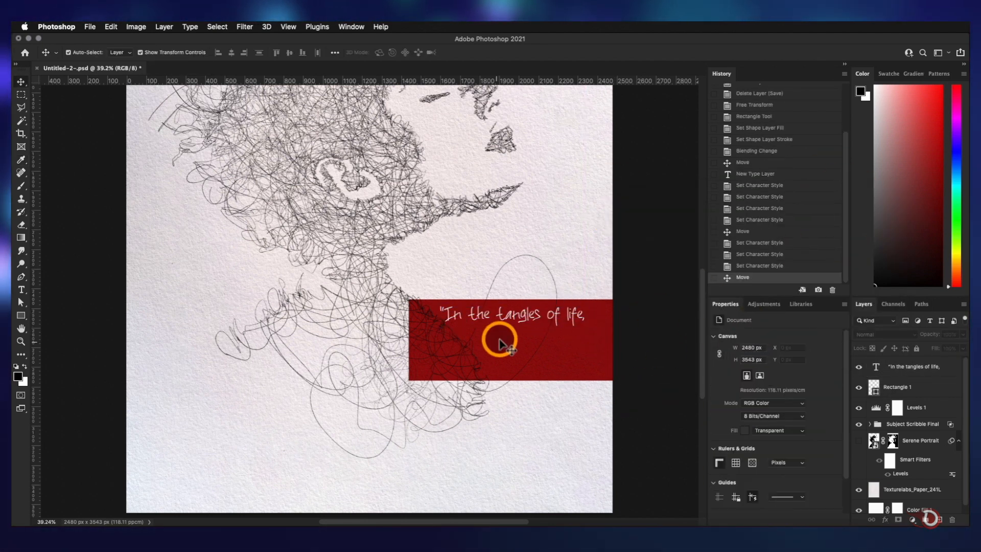
Duplicate the quote line directly below itself and change the copy's text to 'we often find the threads'.
{"action": "left_click", "coordinate": [526, 318]}
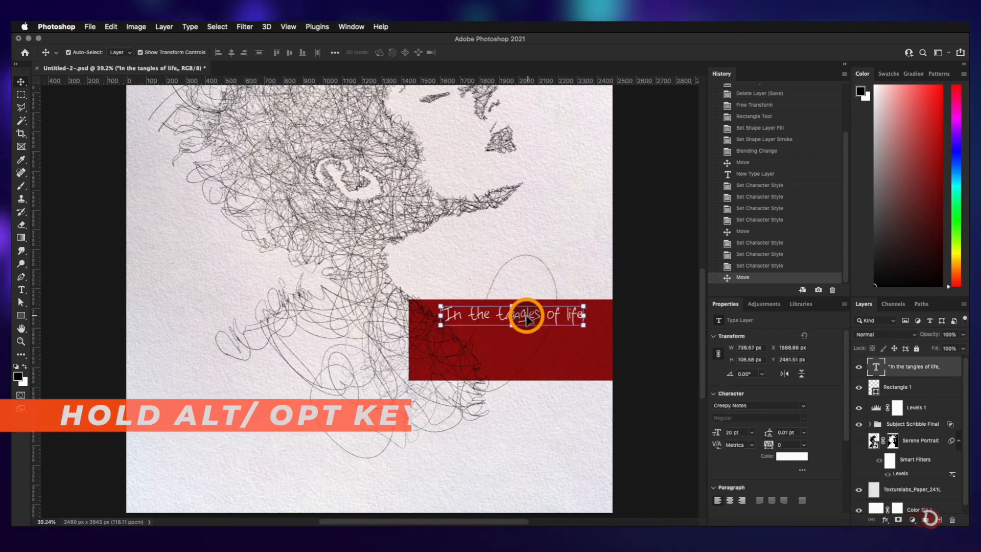
{"action": "left_click_drag", "start_coordinate": [526, 317], "coordinate": [523, 341]}
{"action": "double_click", "coordinate": [579, 327]}
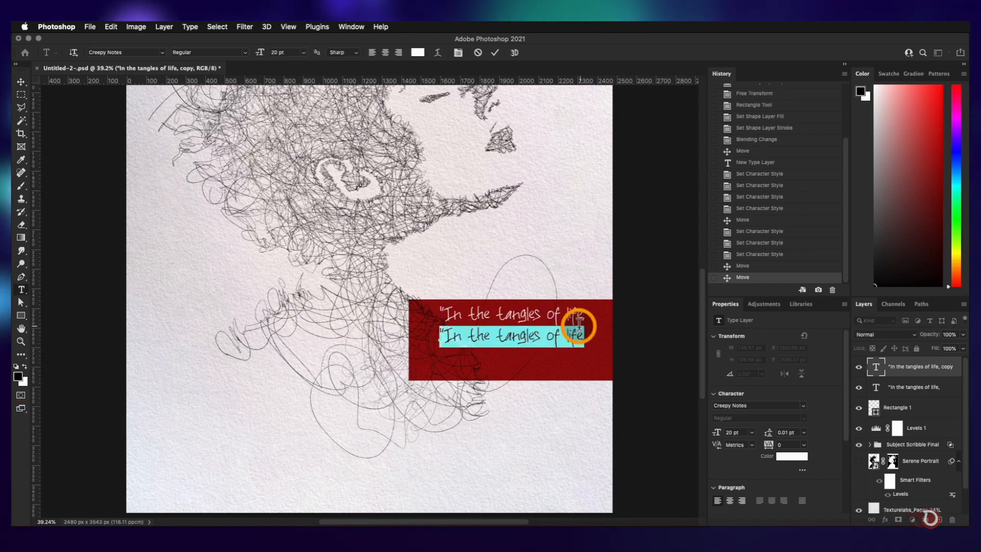
{"action": "type", "text": "we often find the threads"}
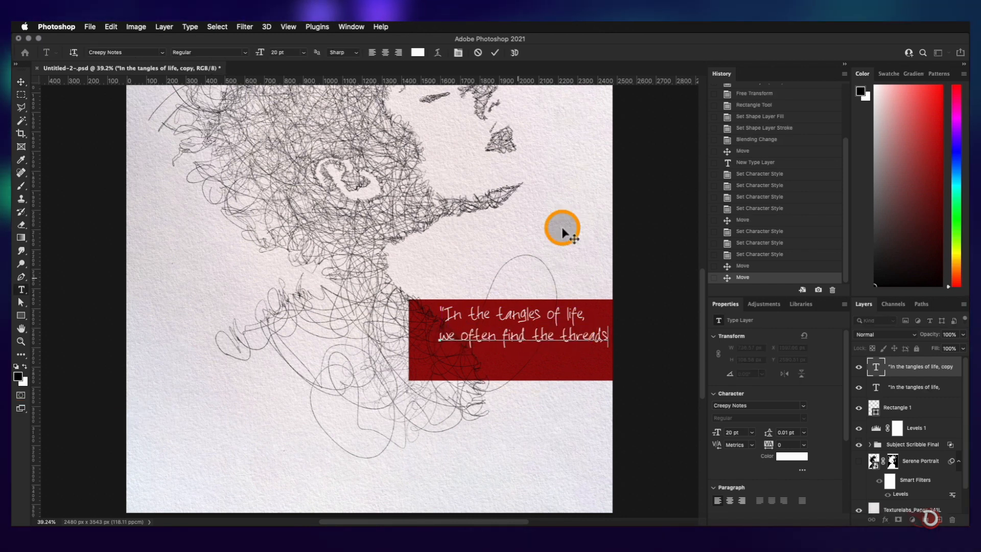
{"action": "key", "text": "ctrl+Return"}
{"action": "key", "text": "v"}
Duplicate the second quote line below as a third line and change its text to 'that leads us to'.
{"action": "scroll", "coordinate": [565, 328], "scroll_direction": "up", "scroll_amount": 4}
{"action": "left_click_drag", "start_coordinate": [511, 262], "coordinate": [520, 301]}
{"action": "double_click", "coordinate": [522, 304]}
{"action": "type", "text": "that leads us to"}
{"action": "key", "text": "ctrl+Return"}
{"action": "key", "text": "v"}
Duplicate the third line below, change the copy's text to 'our true selves."' and fine-tune the lines' horizontal alignment.
{"action": "left_click_drag", "start_coordinate": [415, 312], "coordinate": [464, 346]}
{"action": "double_click", "coordinate": [463, 346]}
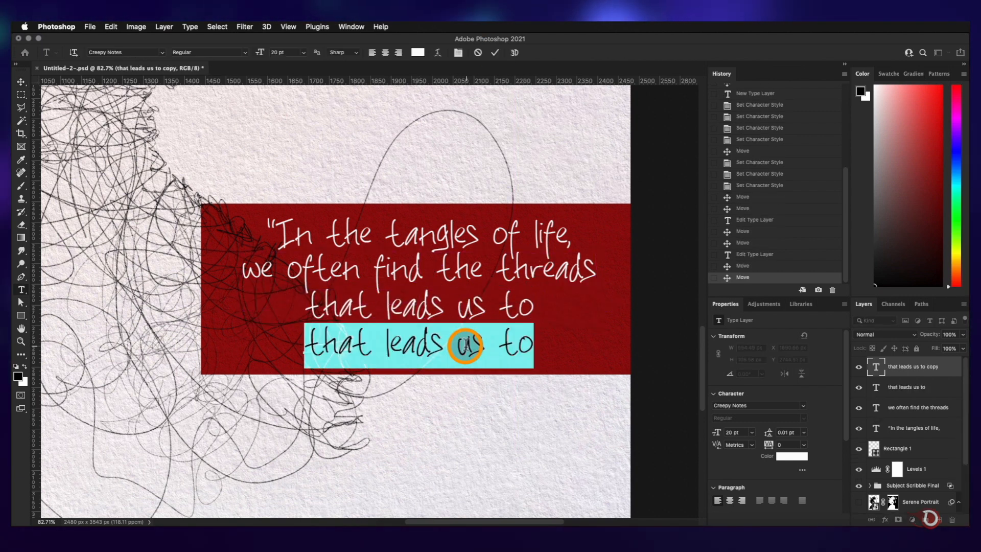
{"action": "type", "text": "our true selves.\""}
{"action": "key", "text": "ctrl+Return"}
{"action": "key", "text": "v"}
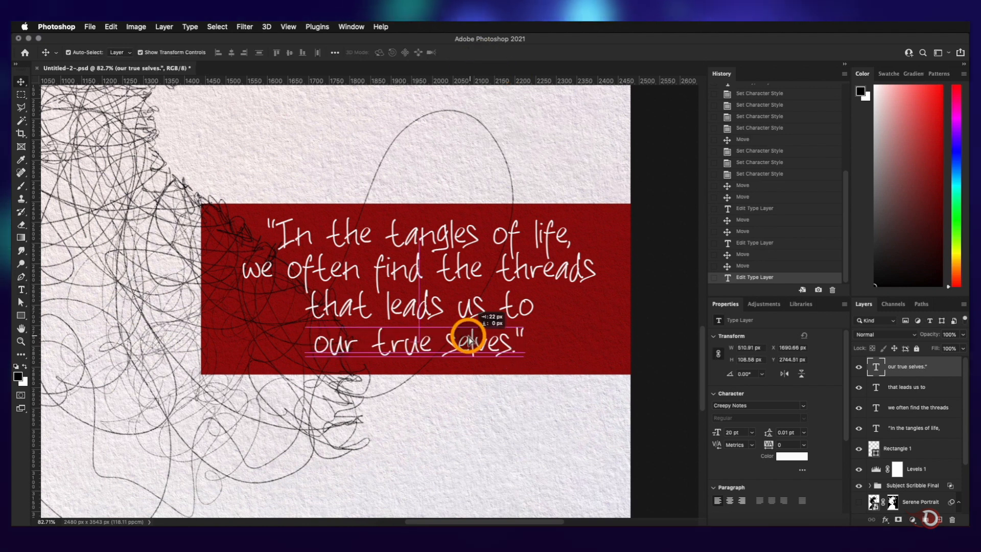
{"action": "left_click", "coordinate": [449, 313]}
{"action": "key", "text": "Right"}
{"action": "key", "text": "Right"}
Move the red rectangle up to about Y 2443 px and free-transform it to fit more closely around the quote.
{"action": "scroll", "coordinate": [438, 363], "scroll_direction": "down", "scroll_amount": 3}
{"action": "left_click", "coordinate": [482, 322]}
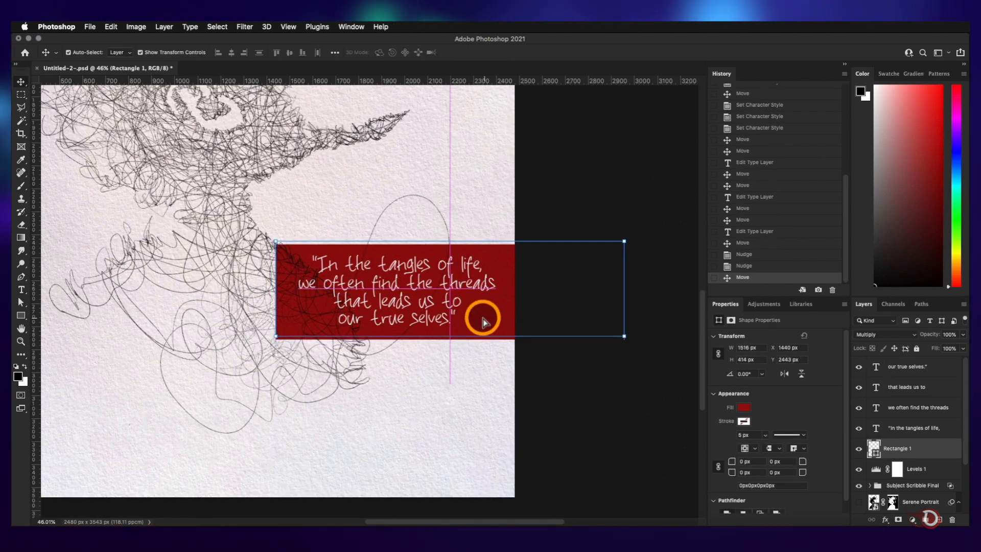
{"action": "left_click_drag", "start_coordinate": [613, 291], "coordinate": [624, 294]}
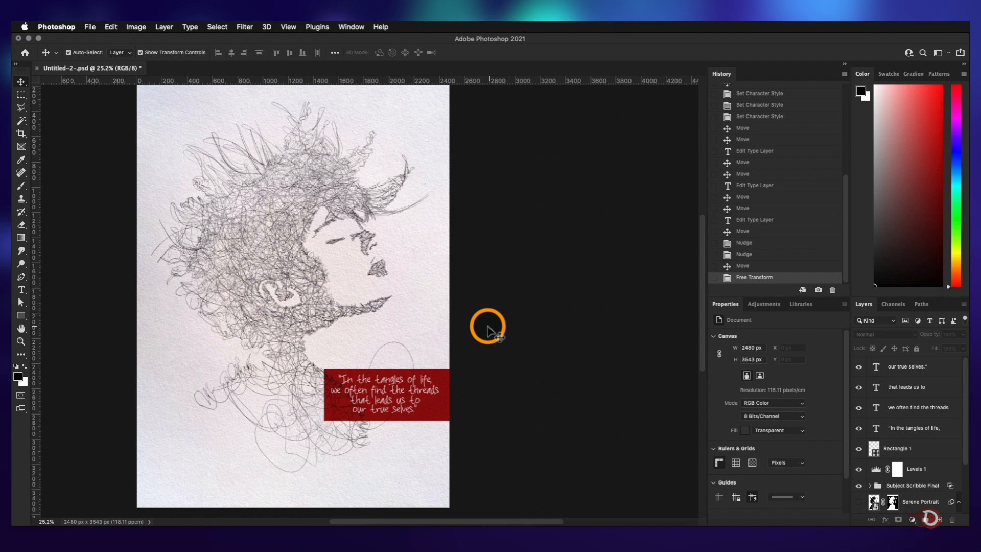
Add a drop shadow to the red rectangle in a dark red colour with Multiply blending and 60% opacity.
{"action": "scroll", "coordinate": [906, 440], "scroll_direction": "down", "scroll_amount": 2}
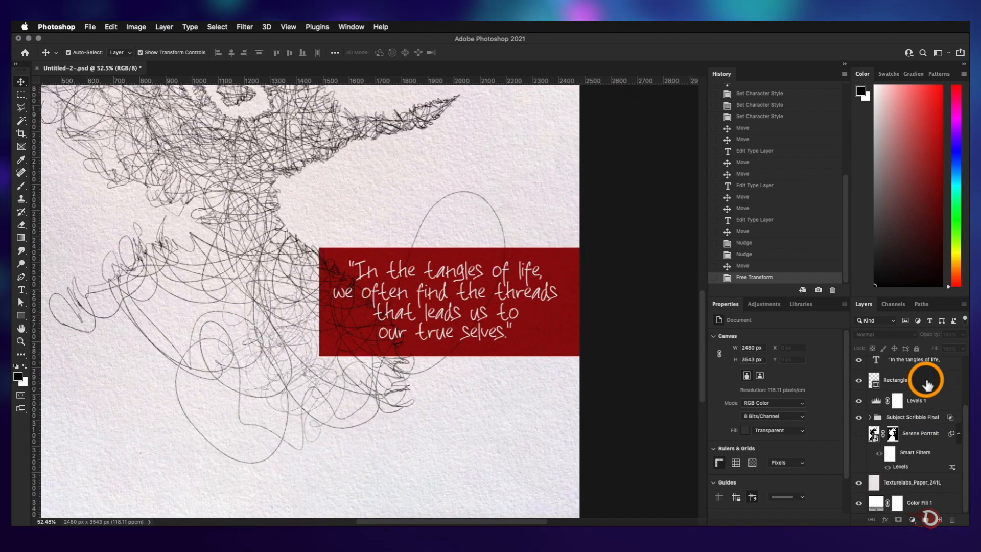
{"action": "double_click", "coordinate": [955, 393]}
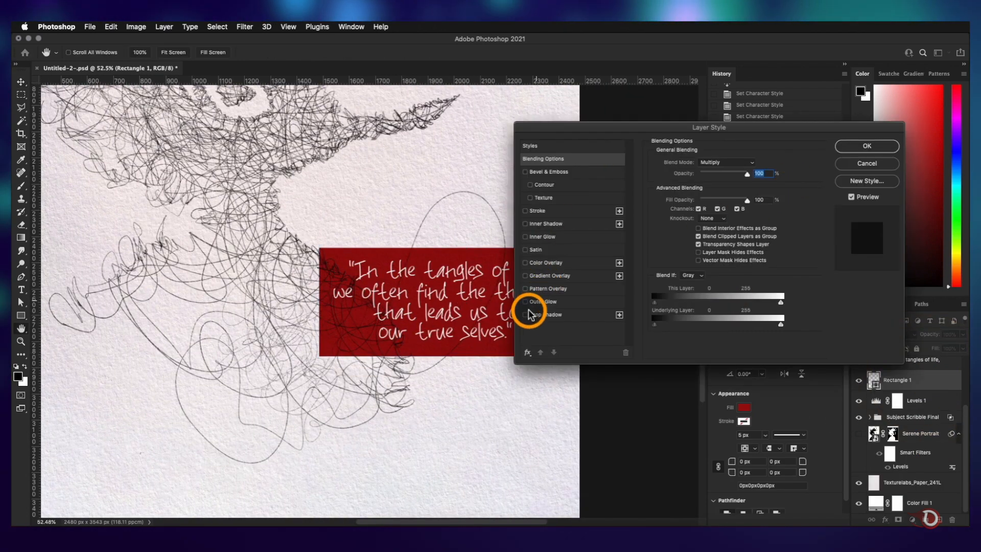
{"action": "left_click", "coordinate": [535, 313]}
{"action": "left_click_drag", "start_coordinate": [699, 177], "coordinate": [702, 177]}
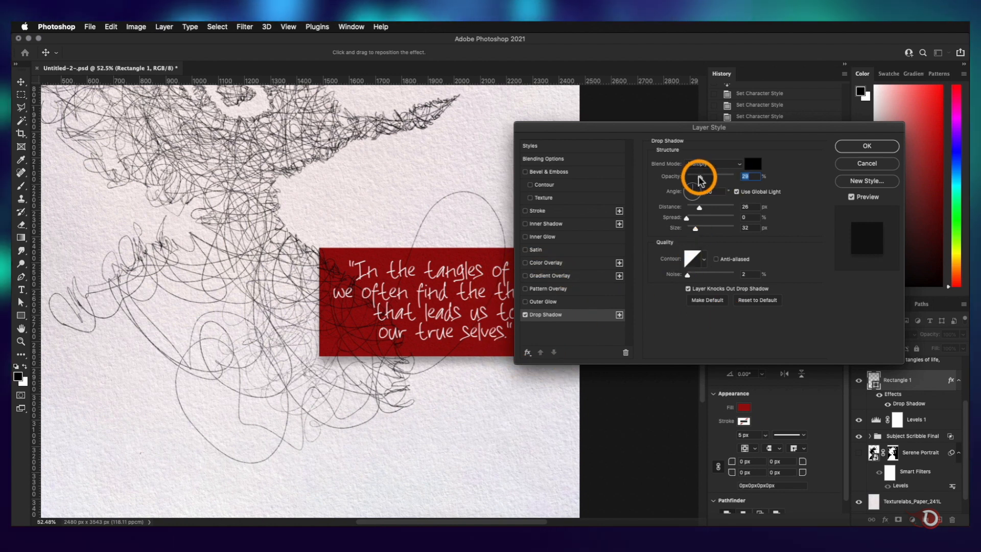
{"action": "left_click", "coordinate": [752, 164]}
{"action": "left_click", "coordinate": [748, 267]}
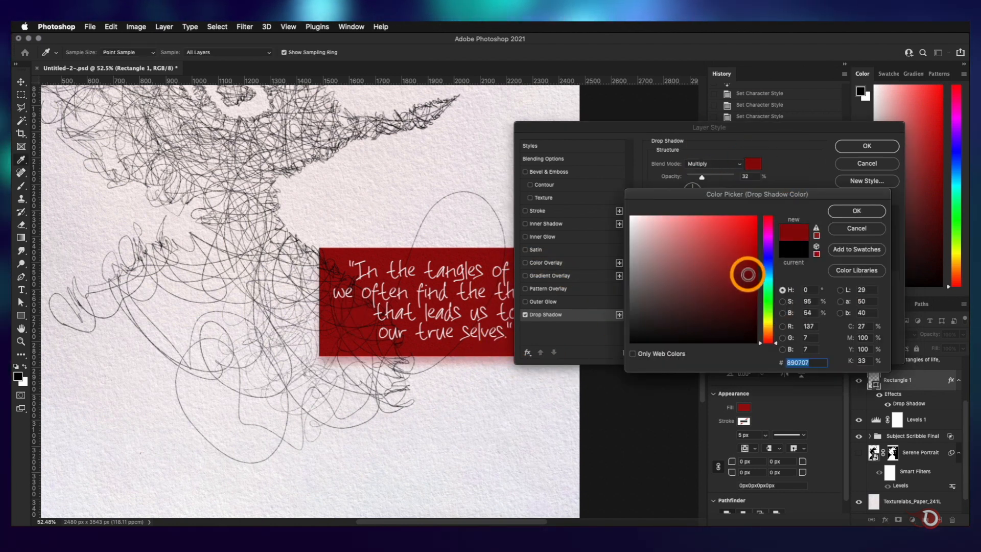
{"action": "key", "text": "Return"}
{"action": "left_click", "coordinate": [350, 361]}
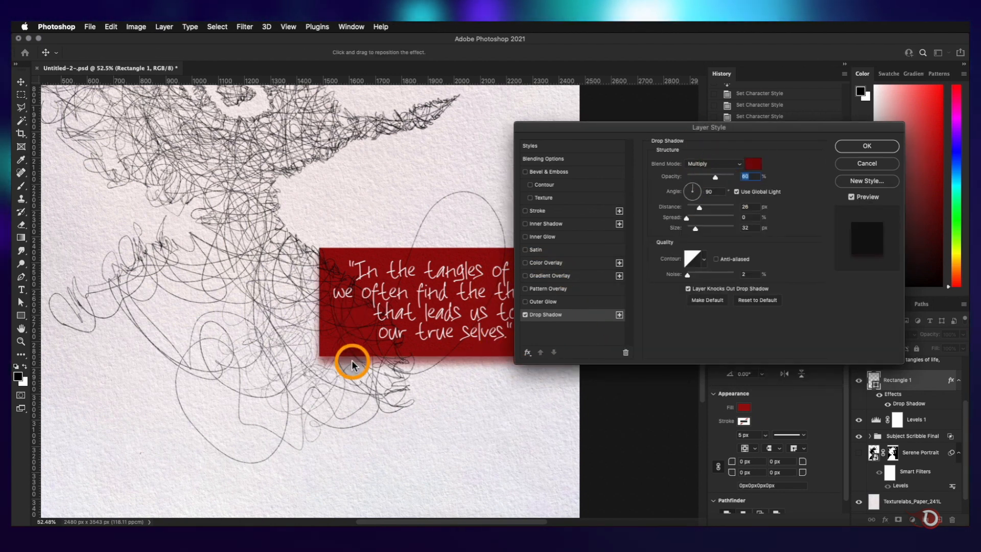
Tilt the drop shadow's angle, set its distance to 25 px, enlarge its size and apply the layer style.
{"action": "left_click_drag", "start_coordinate": [692, 204], "coordinate": [692, 191]}
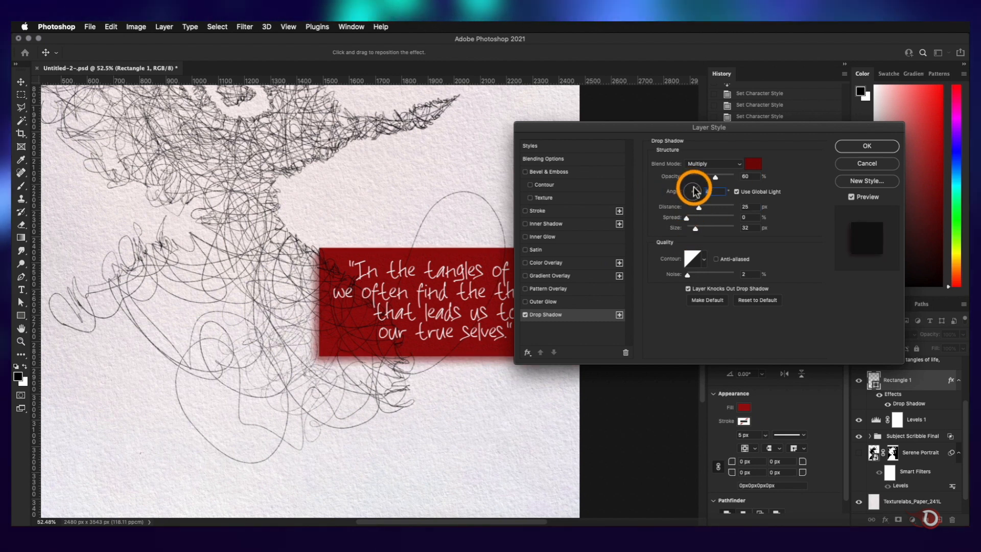
{"action": "left_click_drag", "start_coordinate": [698, 226], "coordinate": [707, 238]}
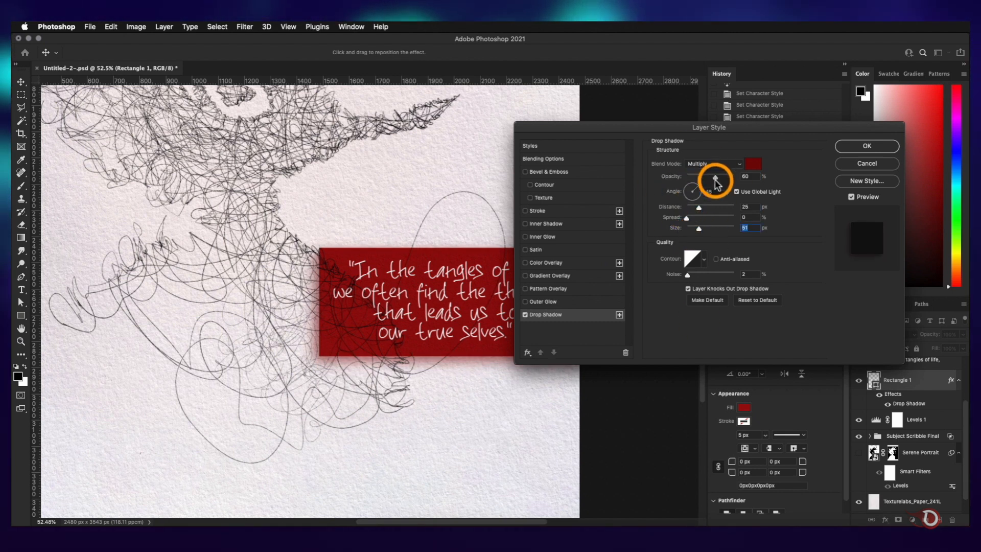
{"action": "left_click", "coordinate": [753, 163]}
{"action": "key", "text": "Return"}
{"action": "key", "text": "Return"}
{"action": "left_click", "coordinate": [516, 404]}
{"action": "scroll", "coordinate": [516, 403], "scroll_direction": "down", "scroll_amount": 5}
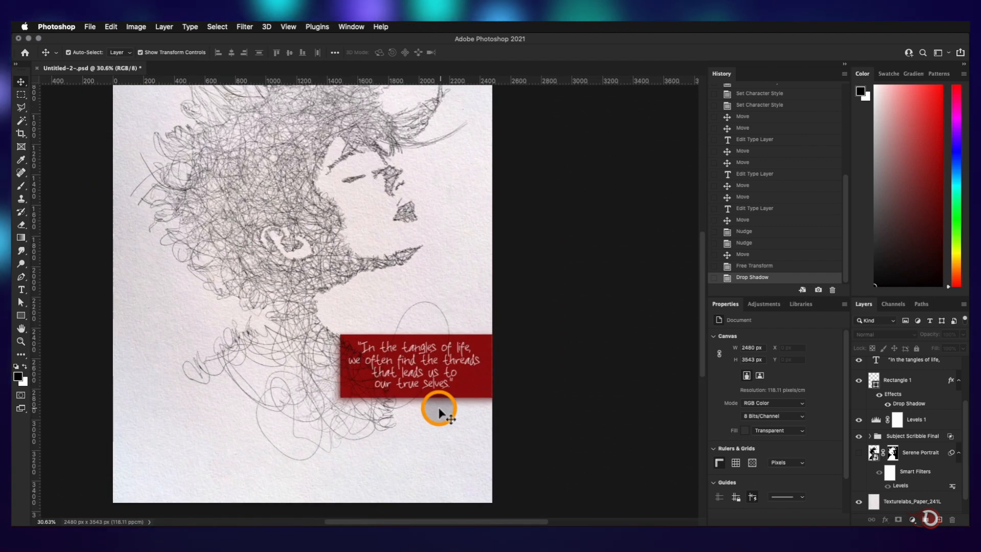
{"action": "scroll", "coordinate": [438, 407], "scroll_direction": "up", "scroll_amount": 3}
{"action": "scroll", "coordinate": [432, 406], "scroll_direction": "down", "scroll_amount": 1}
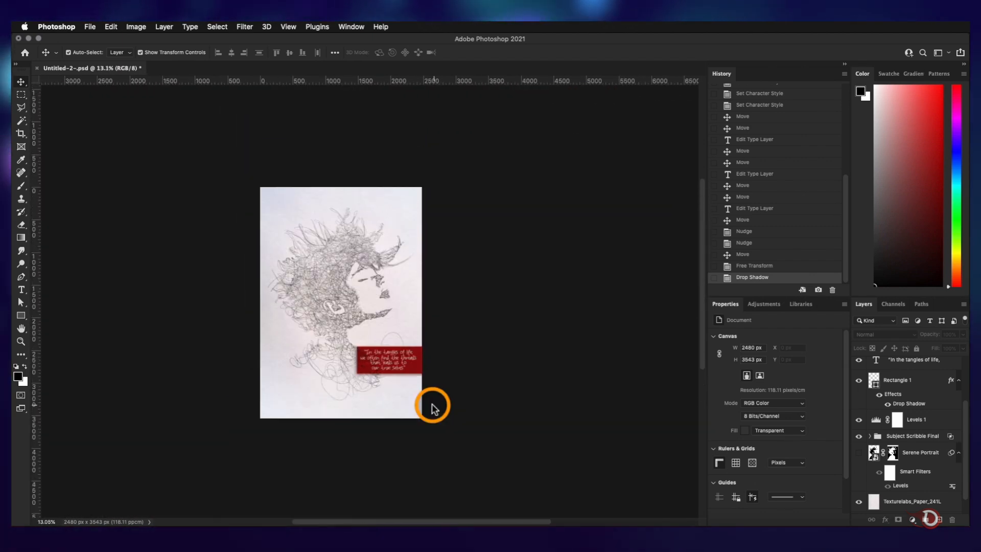
{"action": "scroll", "coordinate": [486, 320], "scroll_direction": "up", "scroll_amount": 3}
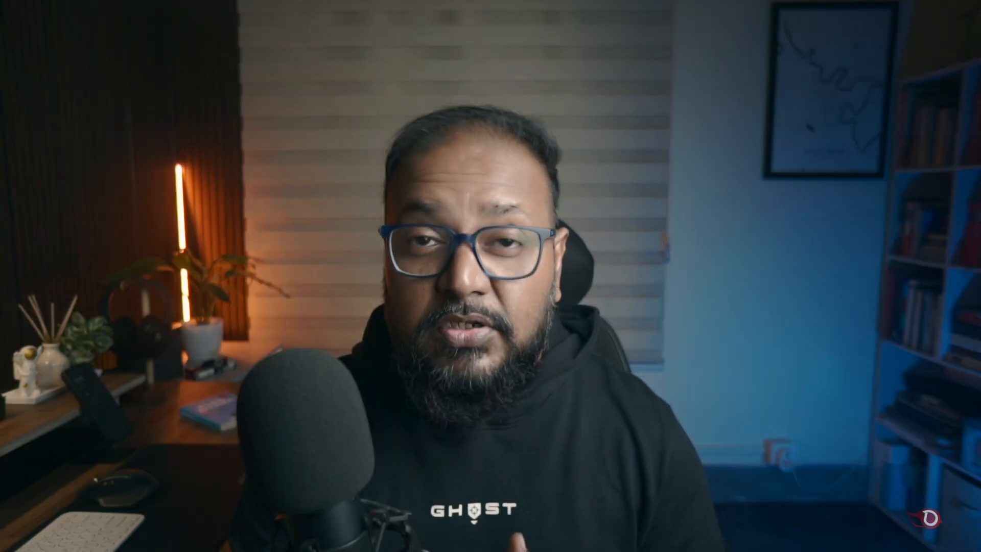